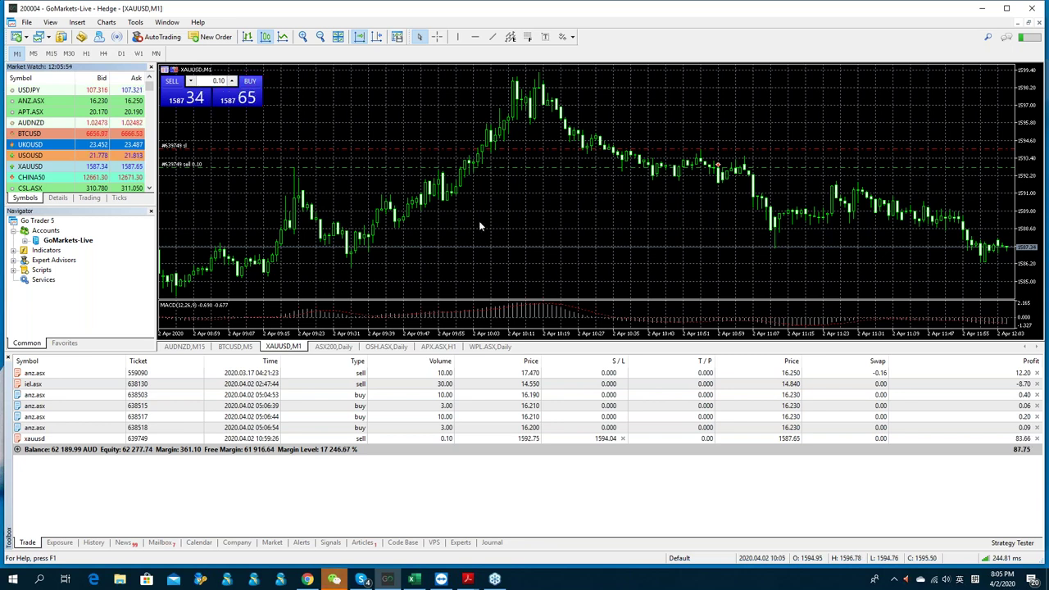
pyautogui.click(439, 196)
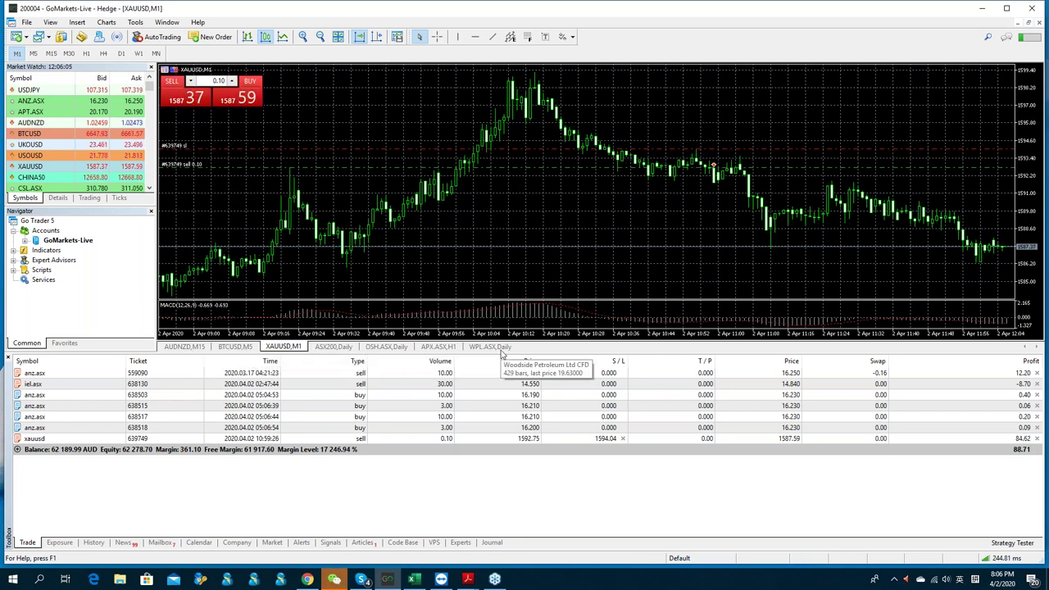
pyautogui.moveTo(501, 352)
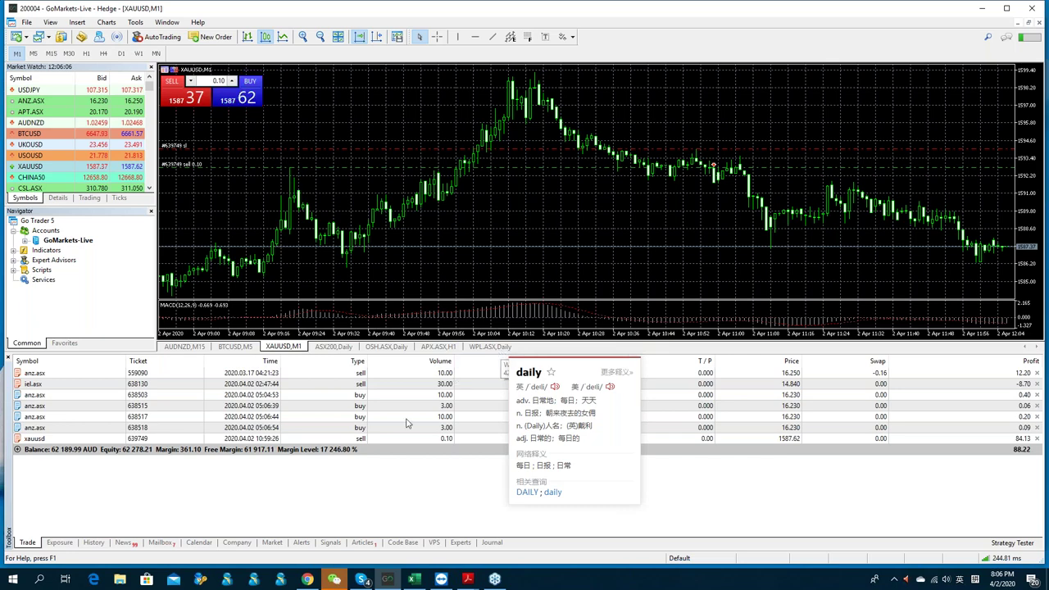
# Step: Switch to Chrome and examine the CME WTI crude oil futures quotes across contract months from May 2020 into 2023
pyautogui.click(308, 580)
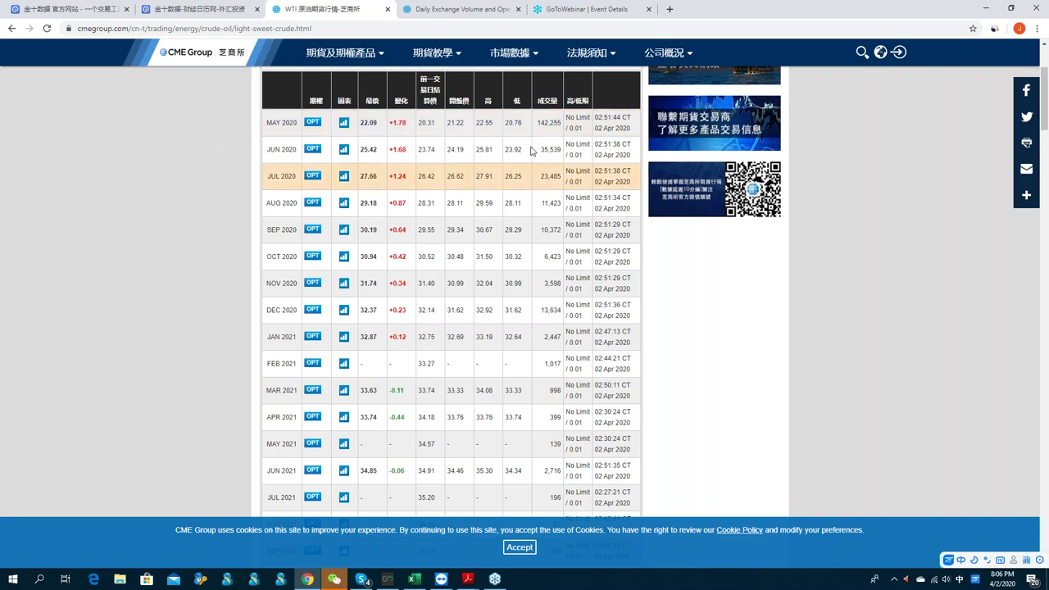
pyautogui.scroll(1, 477, 152)
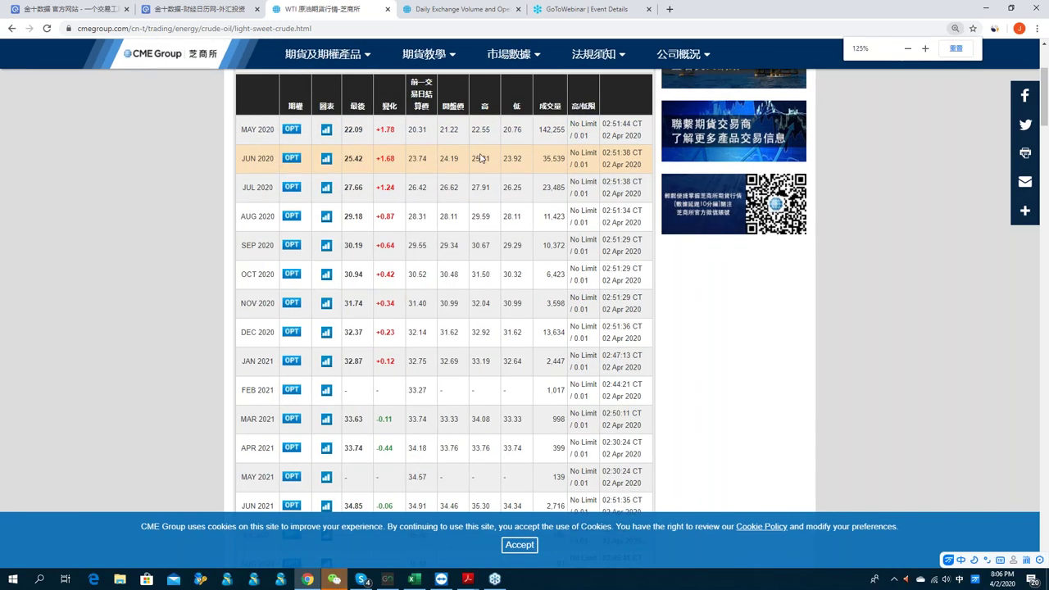
pyautogui.keyDown('ctrl'); pyautogui.scroll(3, 479, 155); pyautogui.keyUp('ctrl')
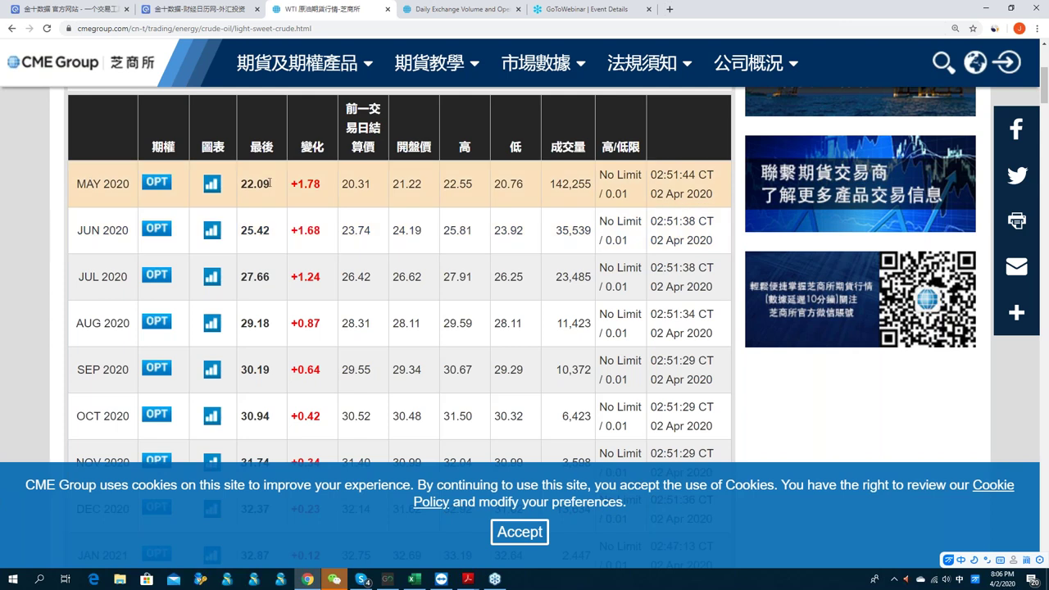
pyautogui.scroll(-1, 270, 182)
pyautogui.scroll(1, 269, 184)
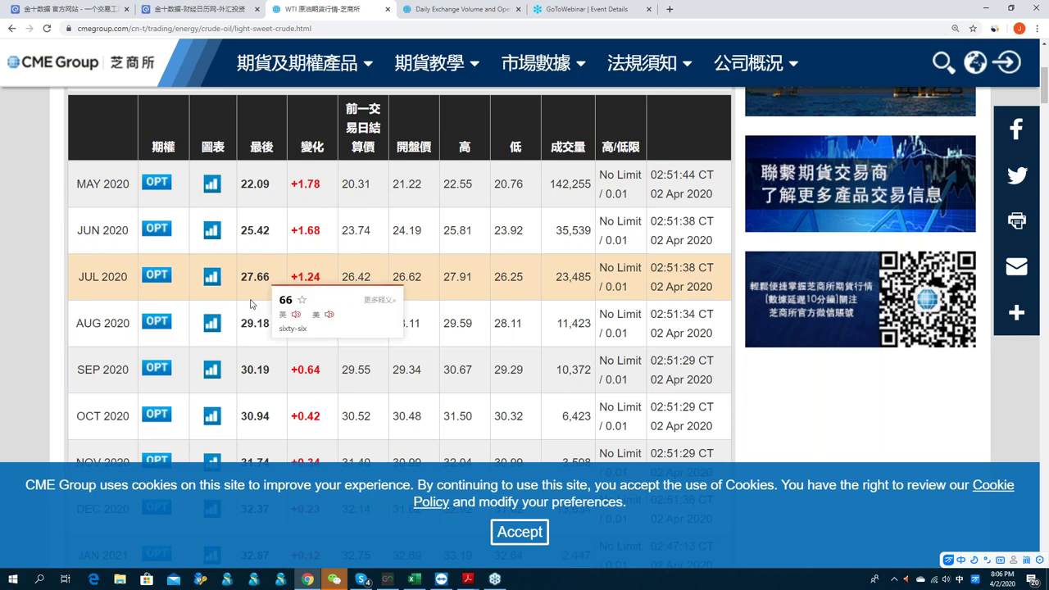
pyautogui.scroll(-2, 254, 320)
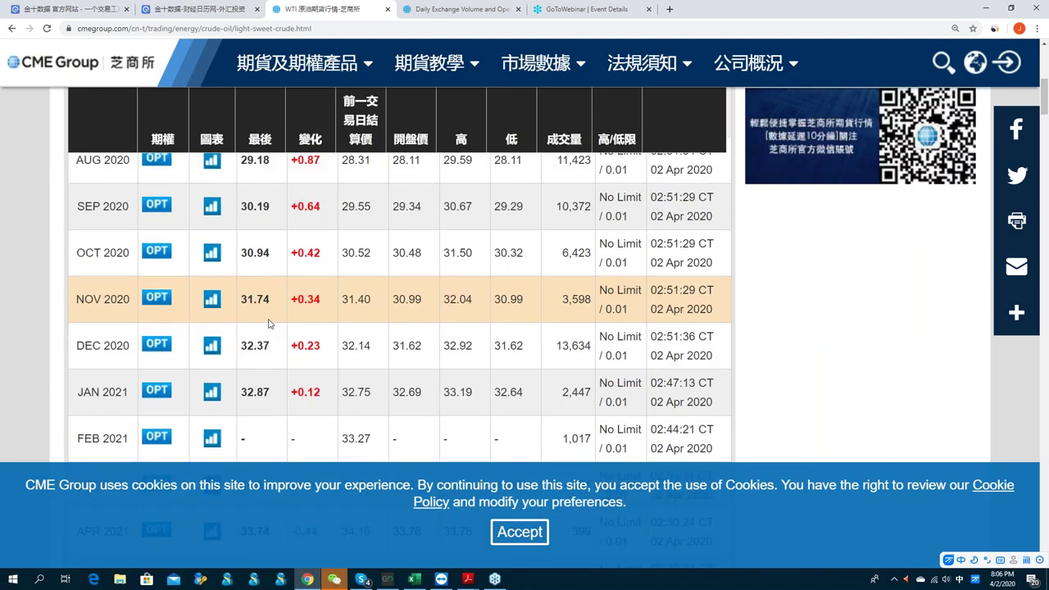
pyautogui.scroll(-1, 283, 312)
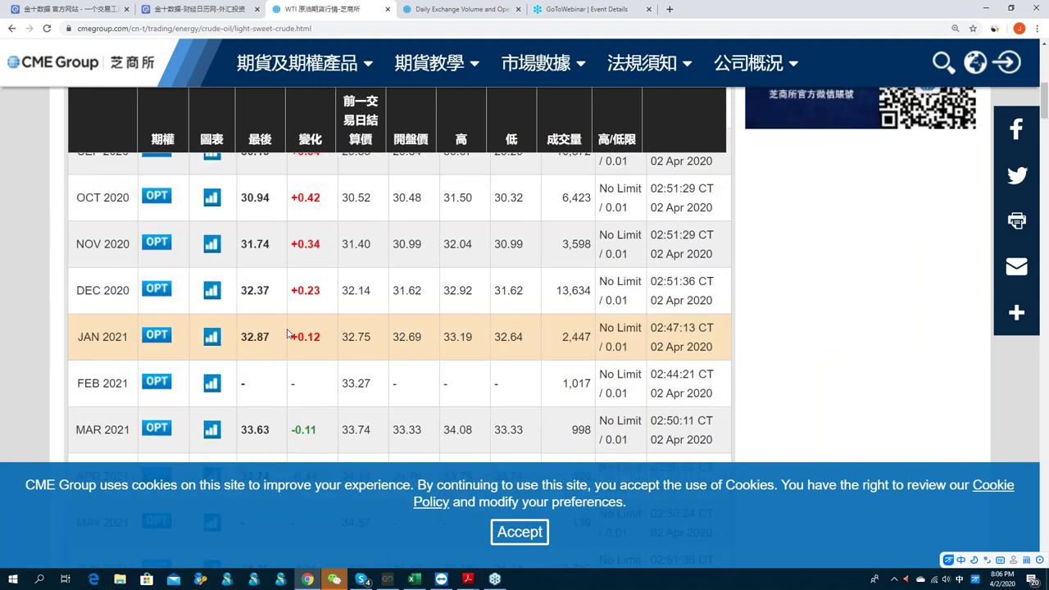
pyautogui.scroll(-2, 286, 332)
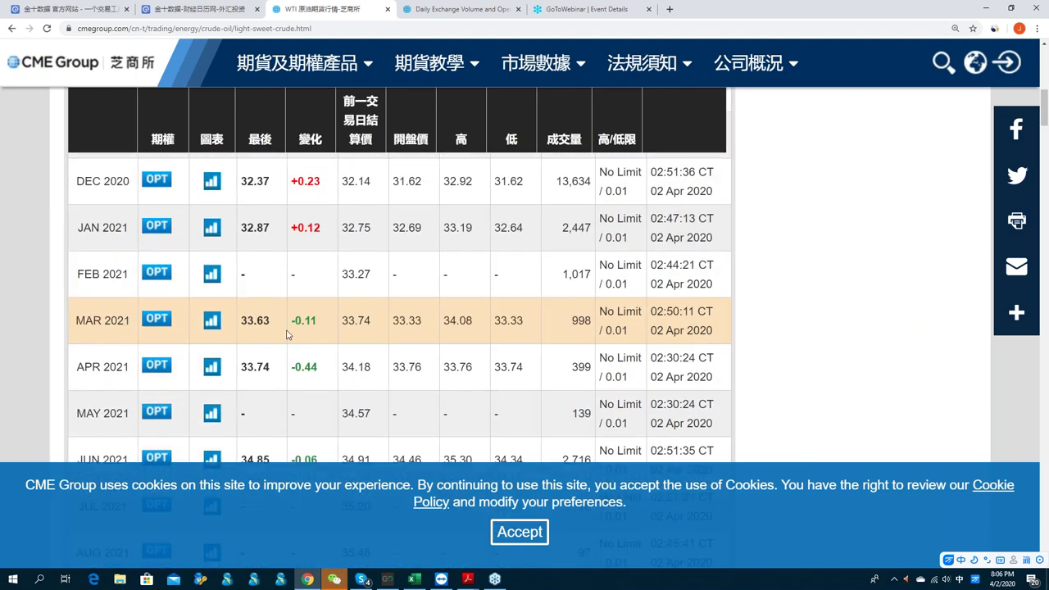
pyautogui.scroll(-2, 287, 332)
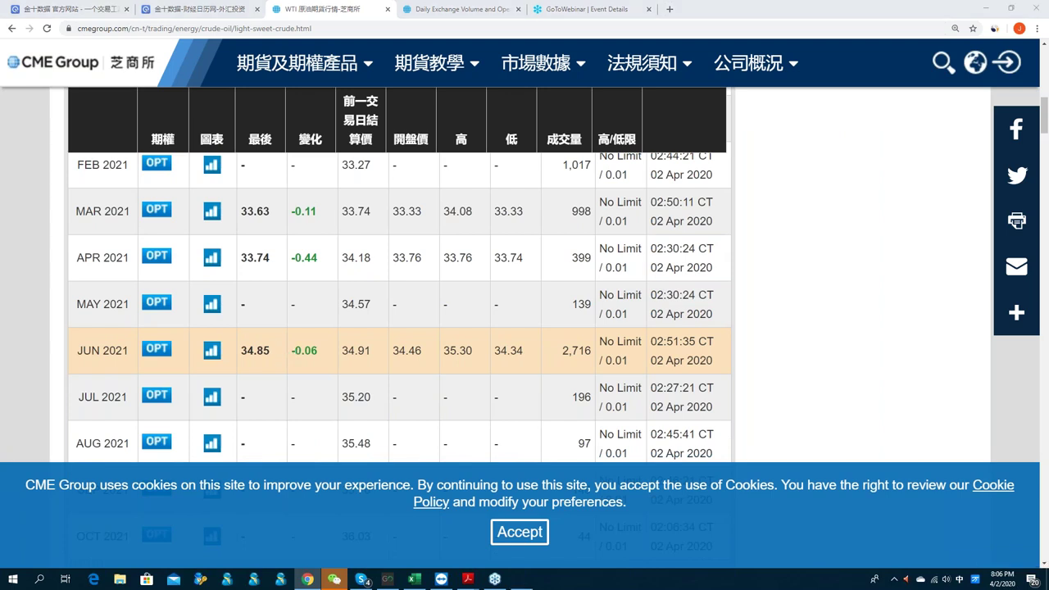
pyautogui.scroll(-6, 274, 344)
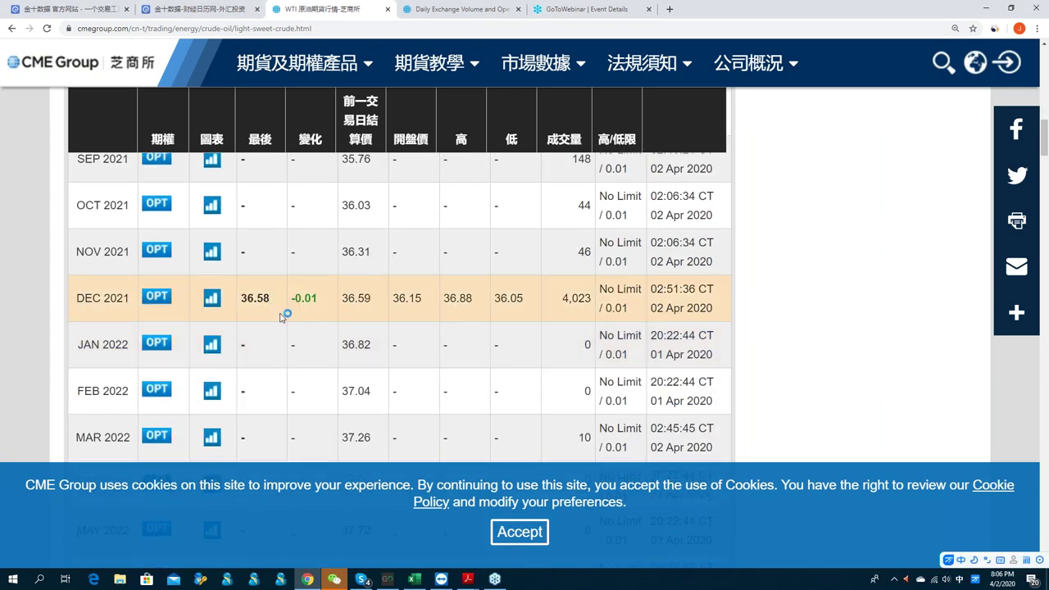
pyautogui.scroll(-2, 280, 316)
pyautogui.scroll(-8, 283, 318)
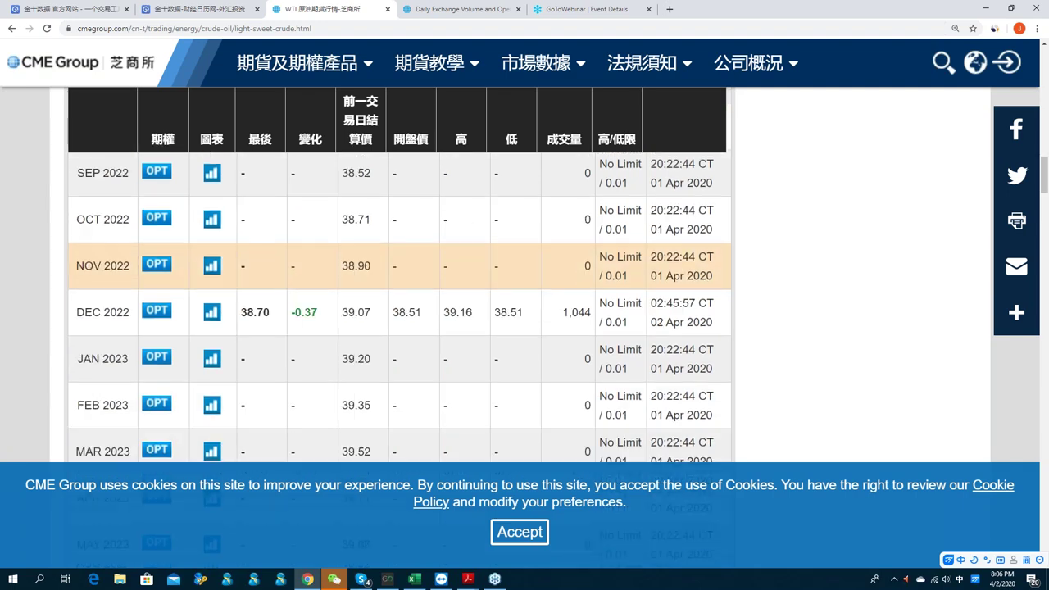
pyautogui.scroll(4, 287, 320)
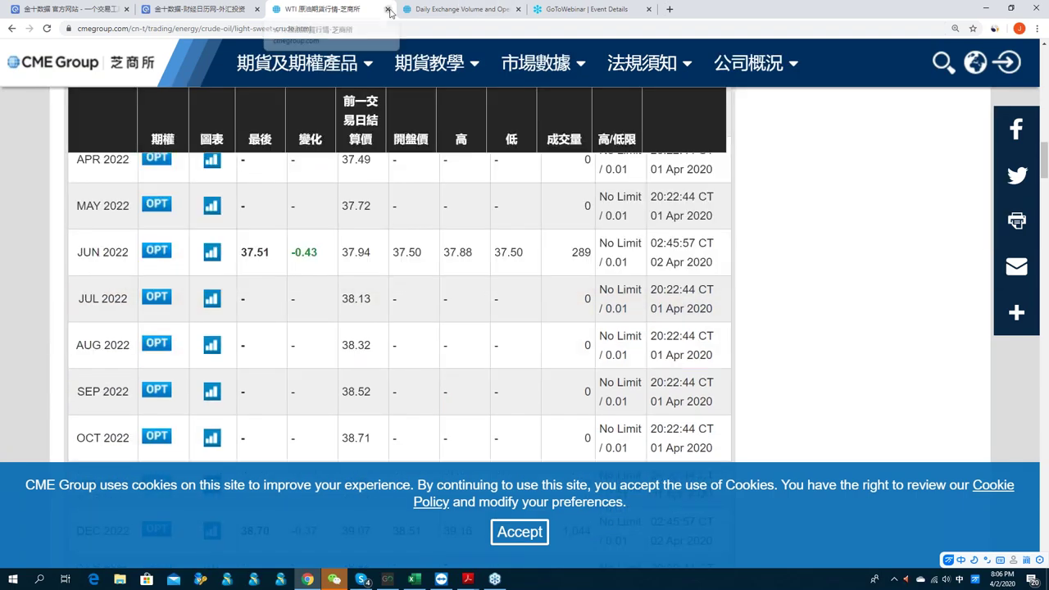
# Step: Show the Jin10 economic calendar (财经日历) to review the day's scheduled data releases
pyautogui.click(190, 4)
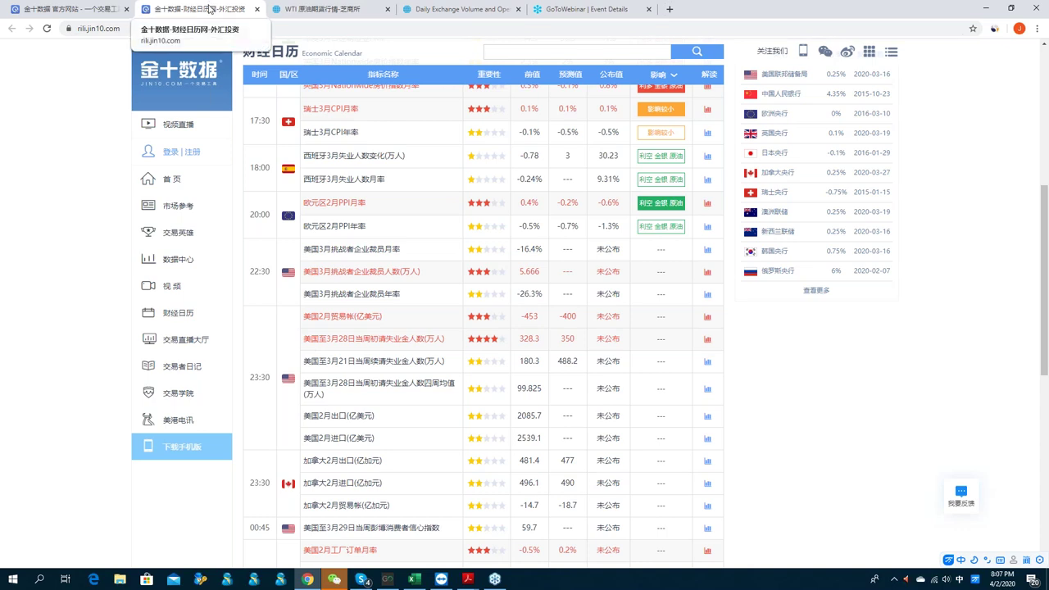
pyautogui.moveTo(197, 11)
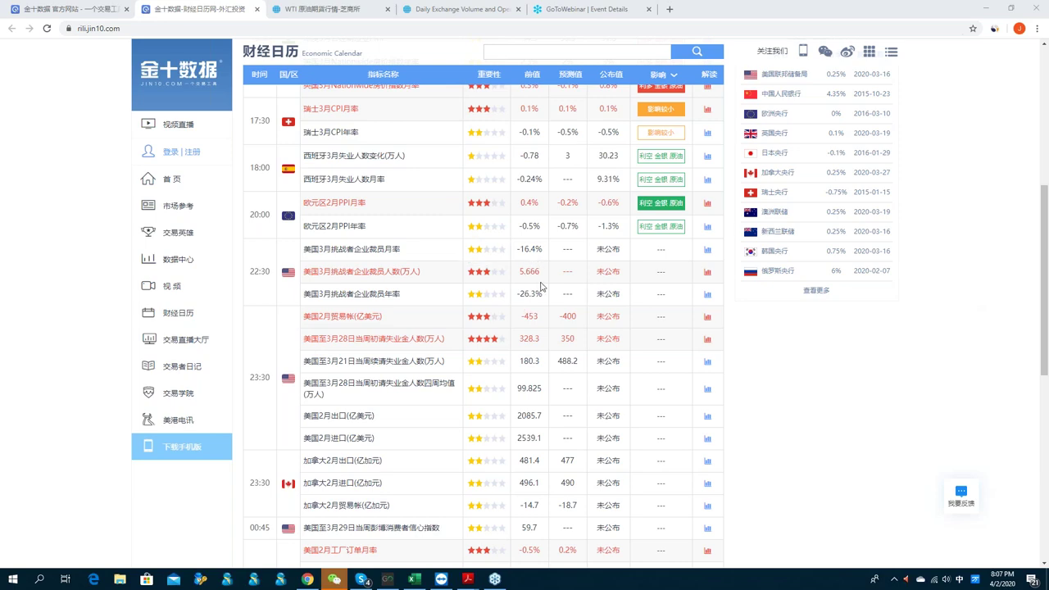
# Step: Switch to the Excel workbook and enter the headings 股票, 外汇 and 期货 in cells C2, D2 and E2
pyautogui.click(420, 580)
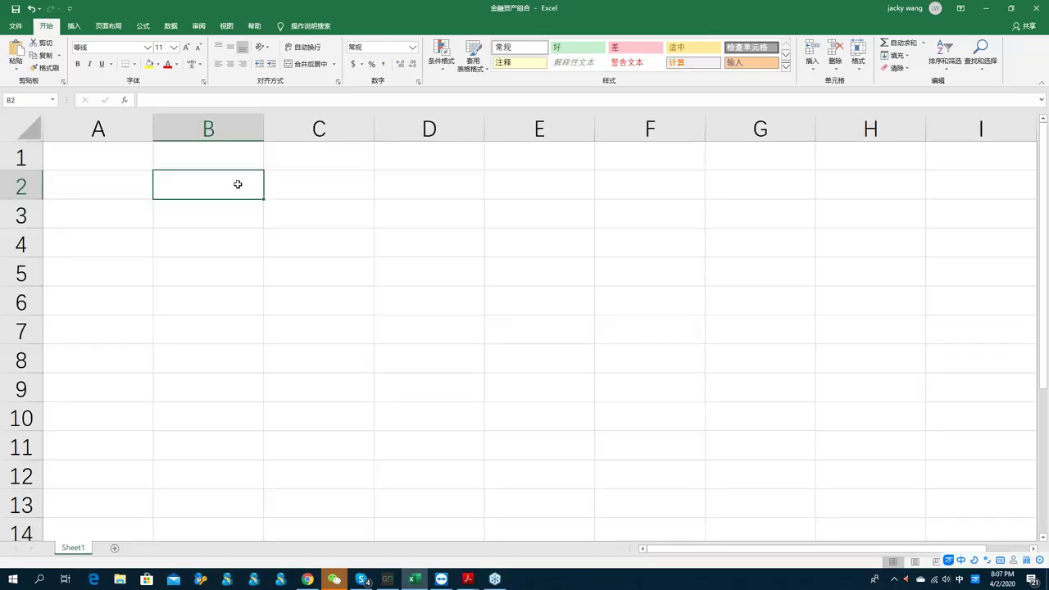
pyautogui.click(320, 194)
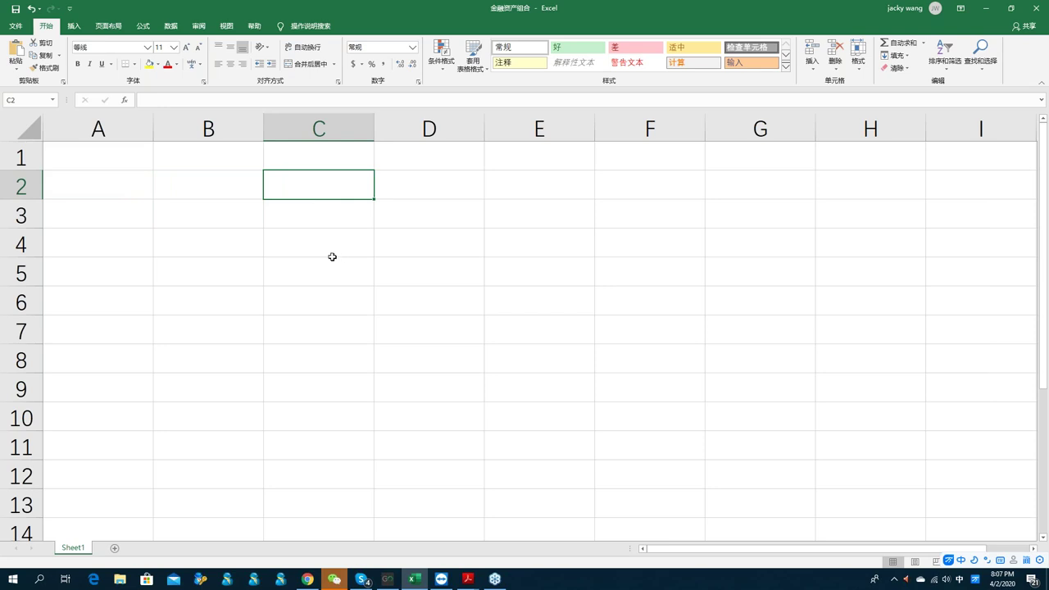
pyautogui.write('gupiao')
pyautogui.press('space')
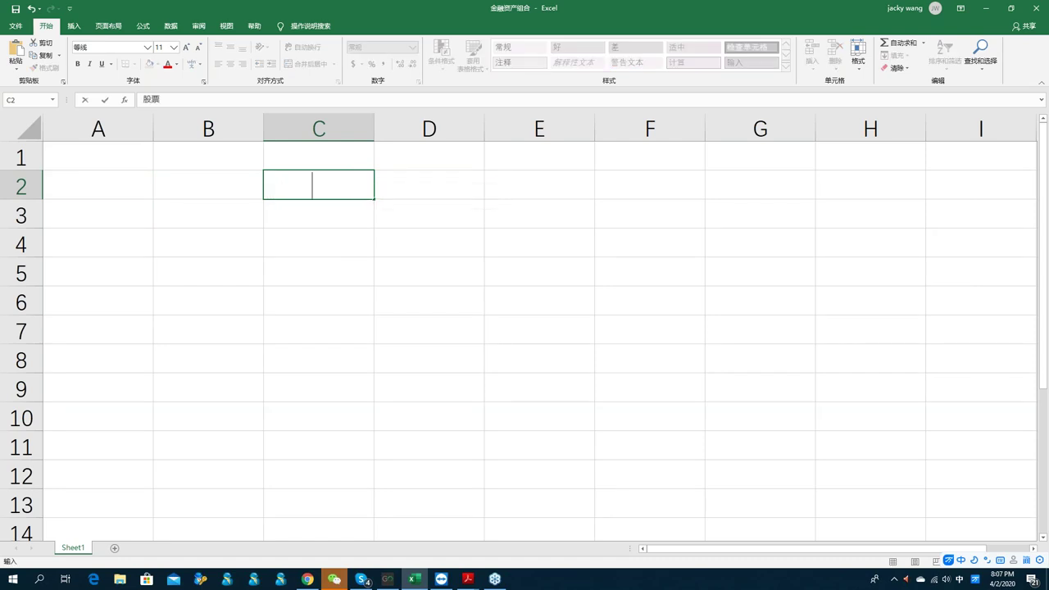
pyautogui.press('Tab')
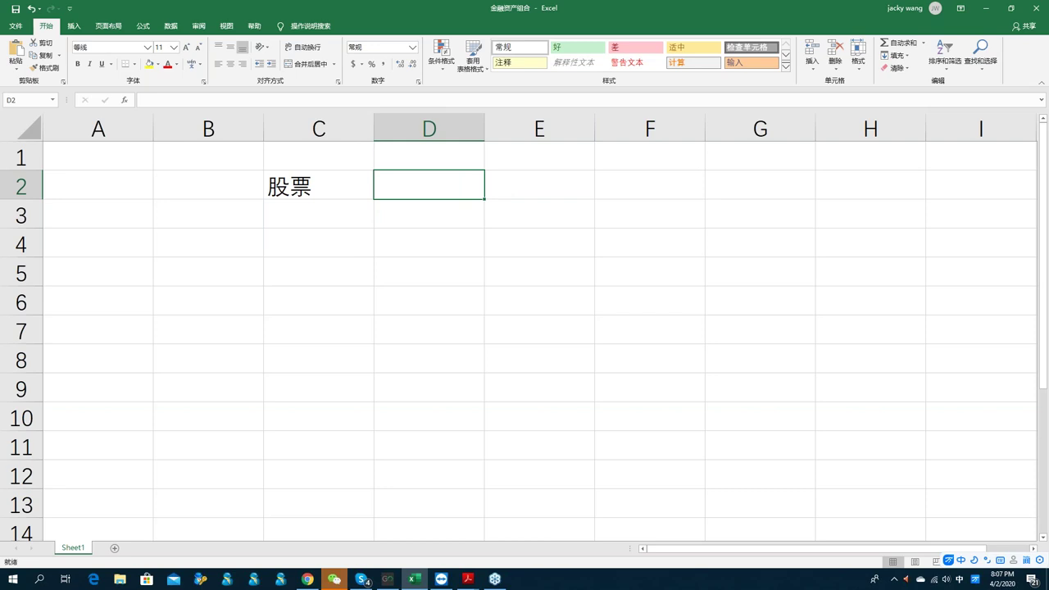
pyautogui.write('waihui')
pyautogui.press('space')
pyautogui.press('Tab')
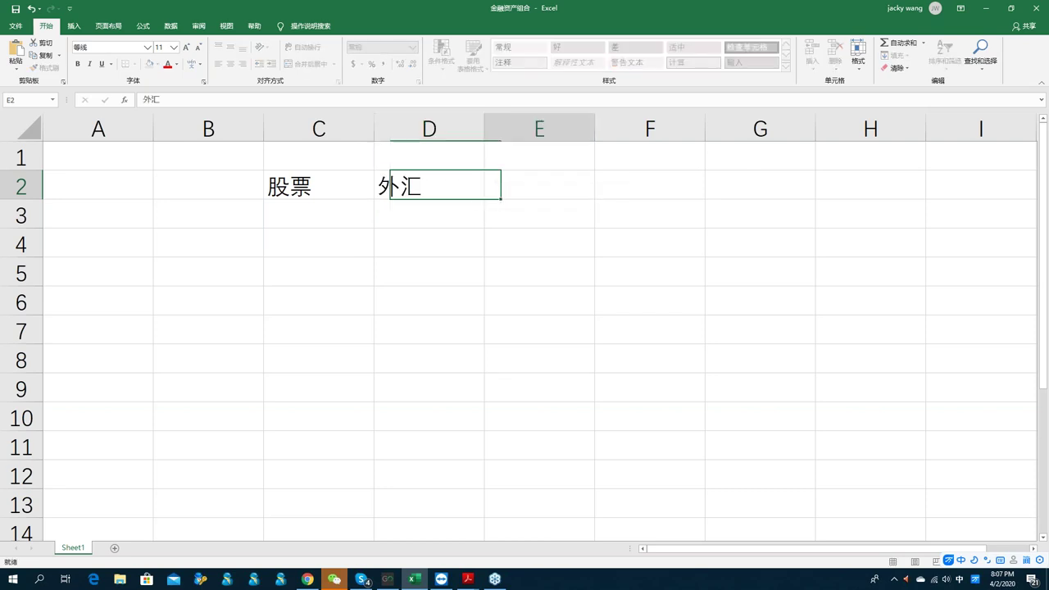
pyautogui.write('qihuo')
pyautogui.press('space')
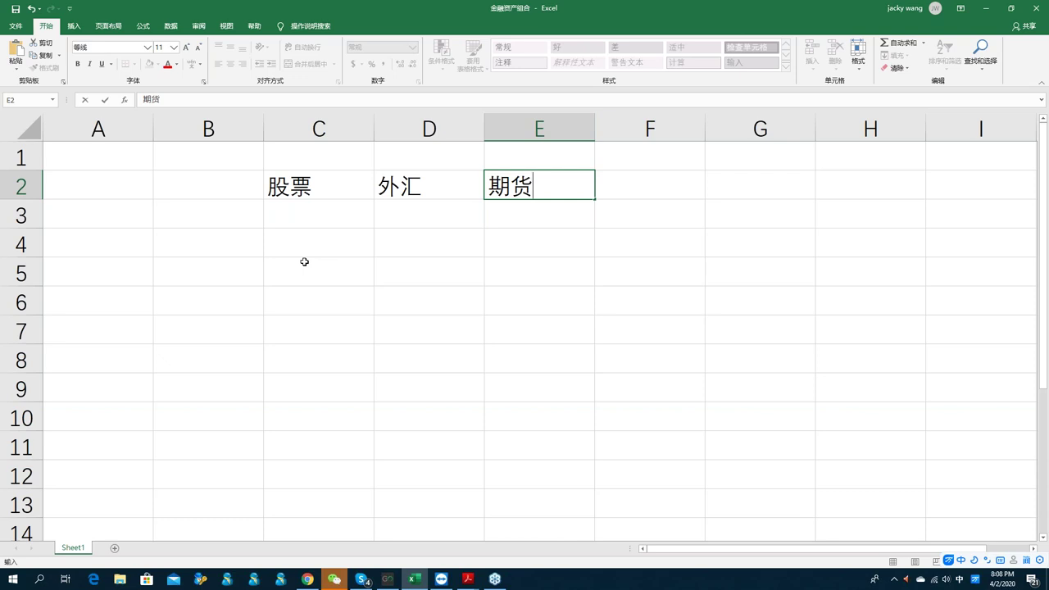
# Step: Switch to the GoMarkets trading terminal and open the contract specification of CSL.ASX from the market watch list
pyautogui.click(389, 582)
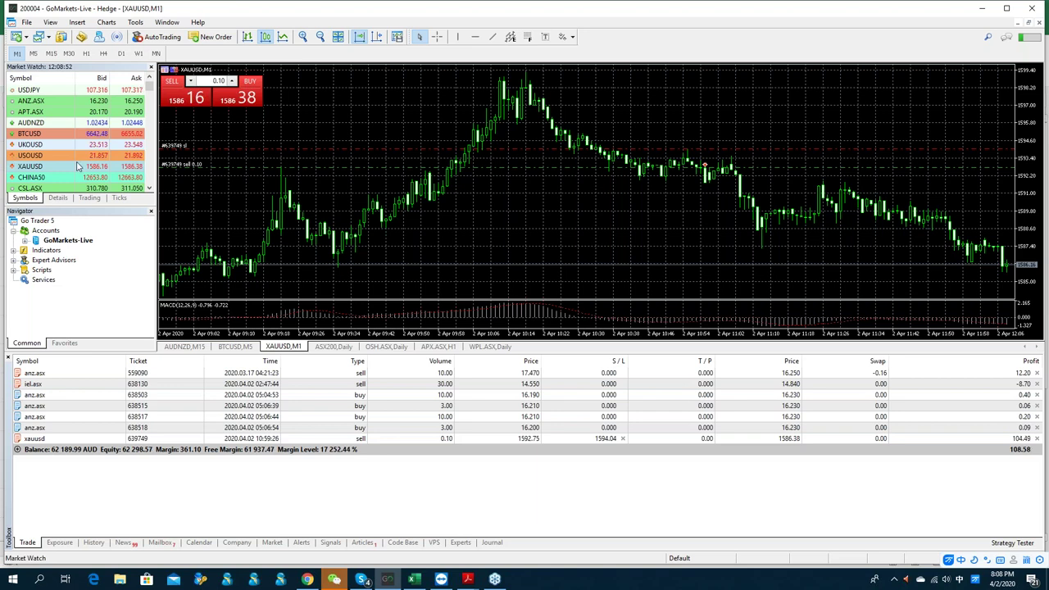
pyautogui.click(49, 188)
pyautogui.scroll(-2, 51, 170)
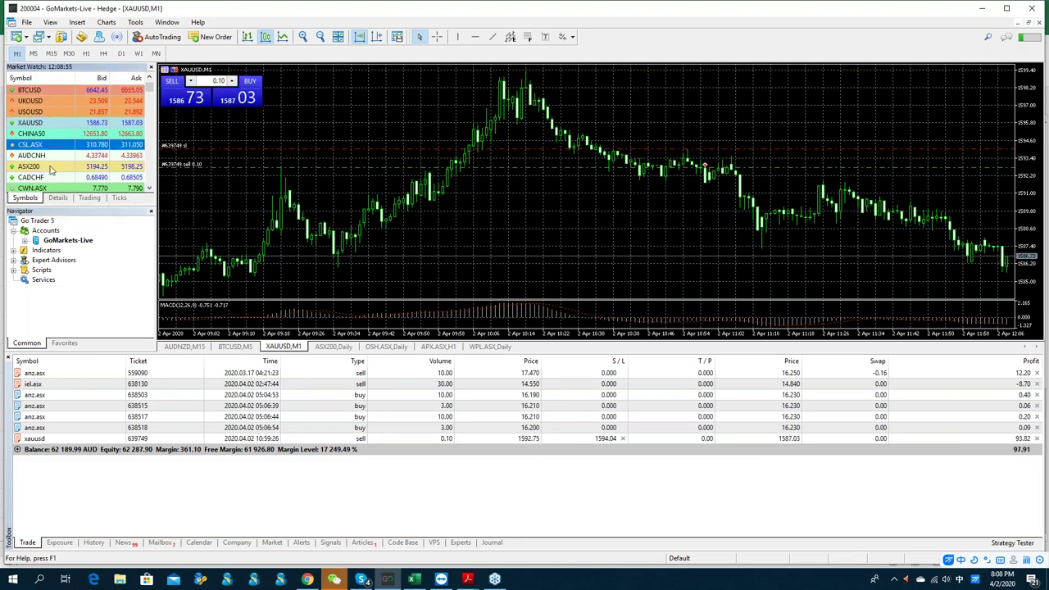
pyautogui.rightClick(59, 147)
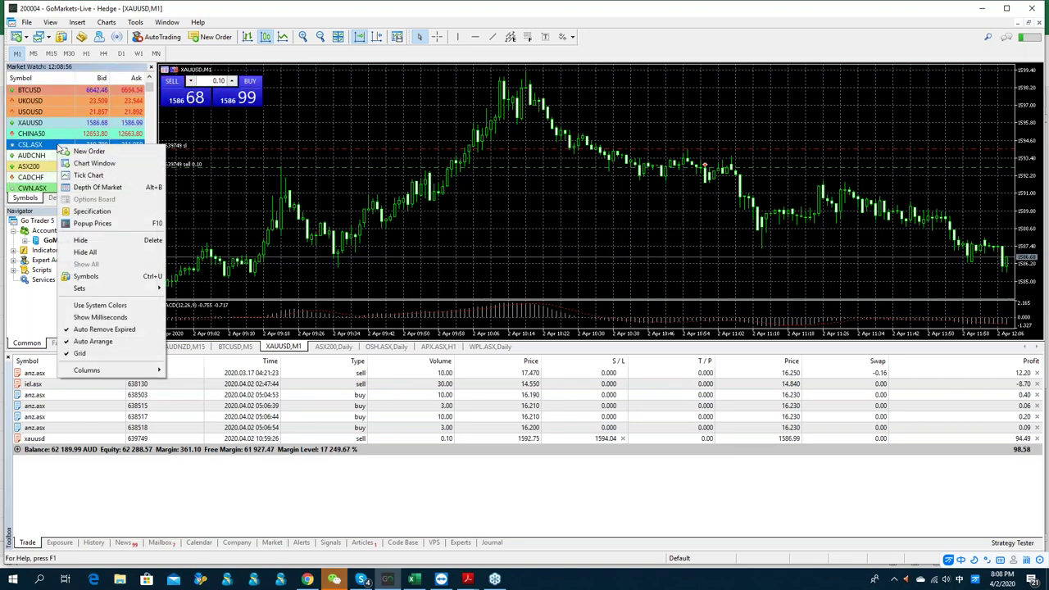
pyautogui.rightClick(50, 147)
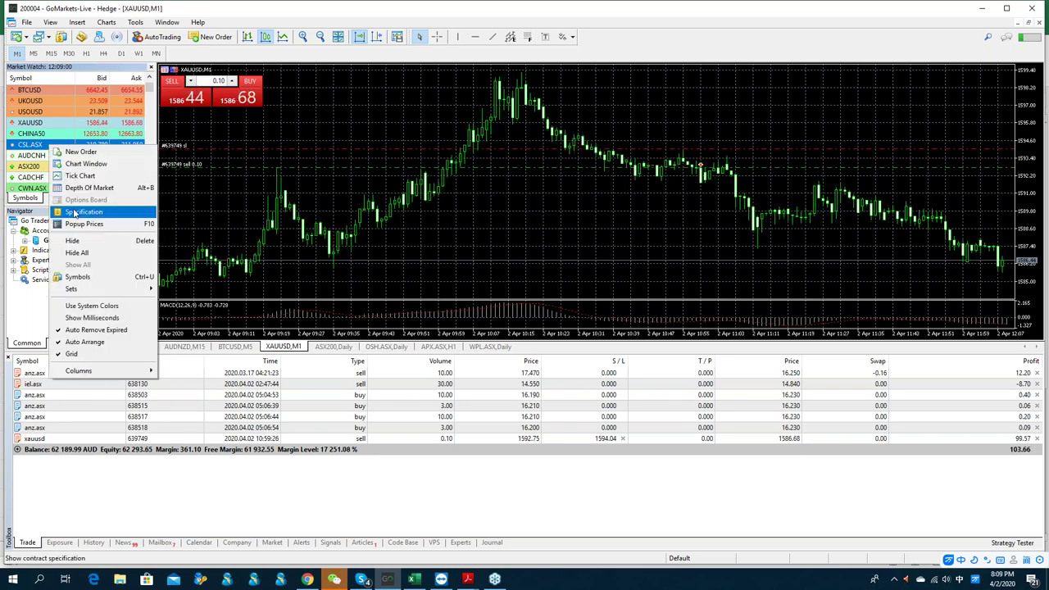
pyautogui.moveTo(92, 214)
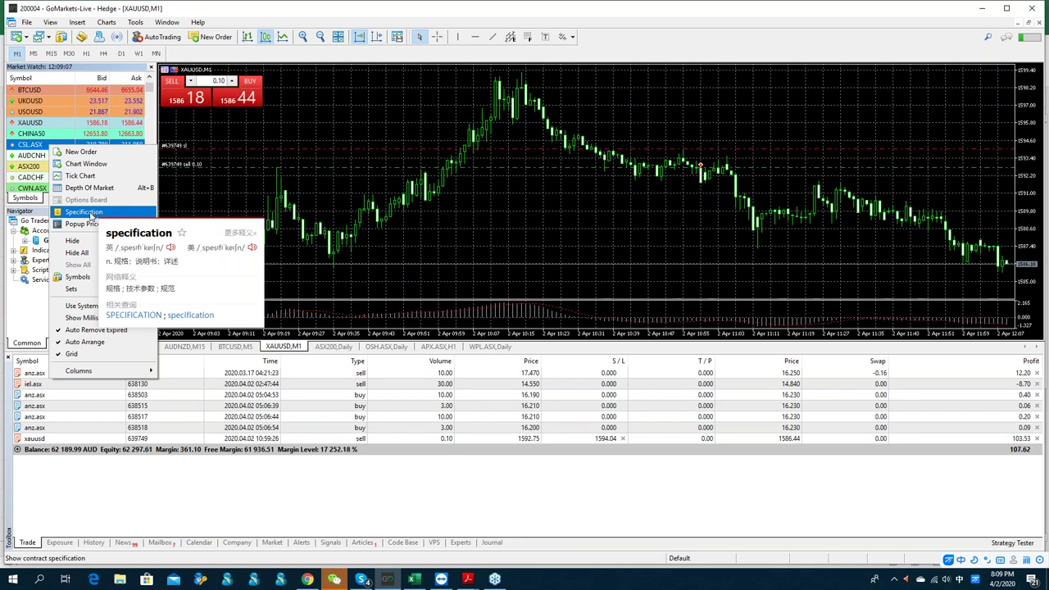
pyautogui.click(92, 213)
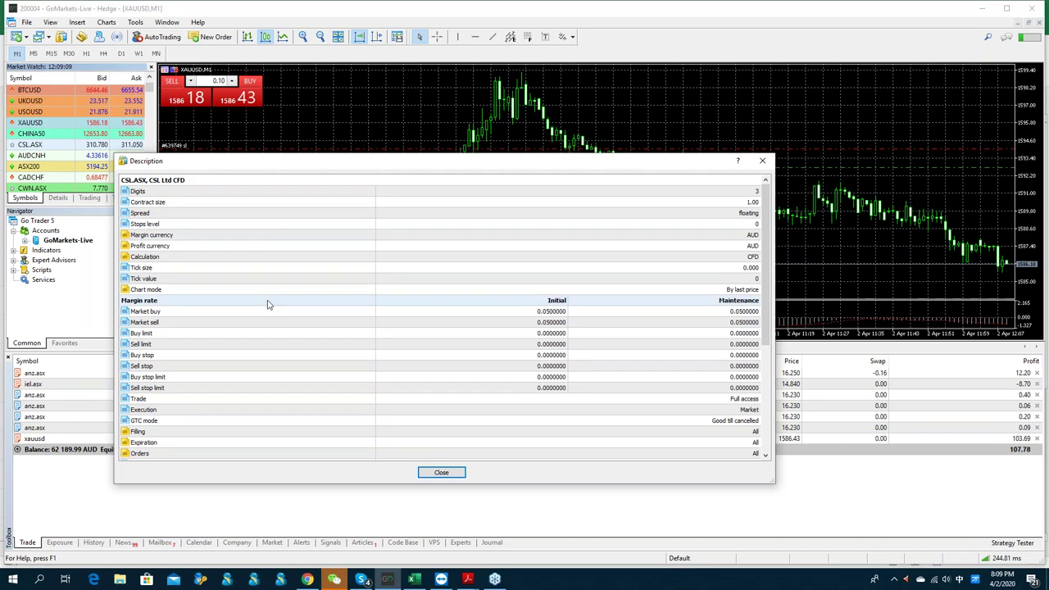
# Step: Examine the CSL.ASX specification for contract size, spread, tick size, tick value, market buy margin rate, and trade and execution terms
pyautogui.click(269, 302)
pyautogui.click(305, 203)
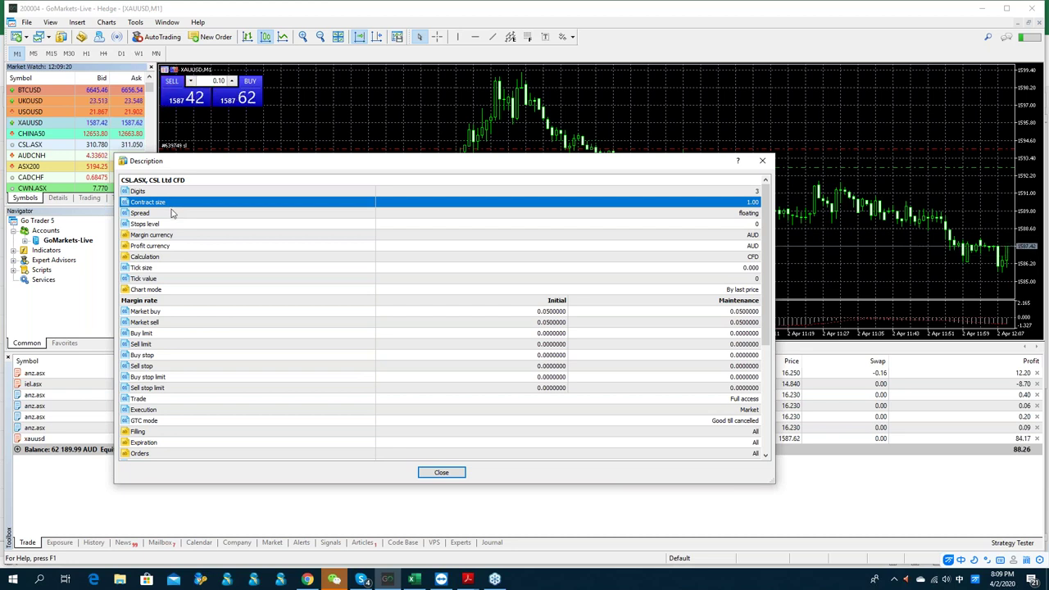
pyautogui.click(173, 215)
pyautogui.click(274, 269)
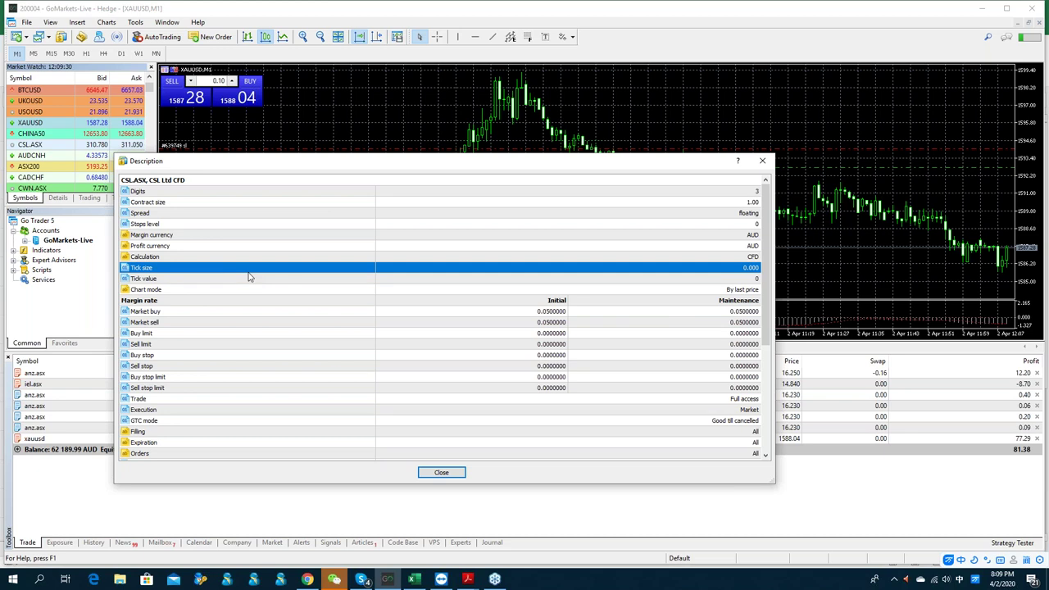
pyautogui.click(251, 279)
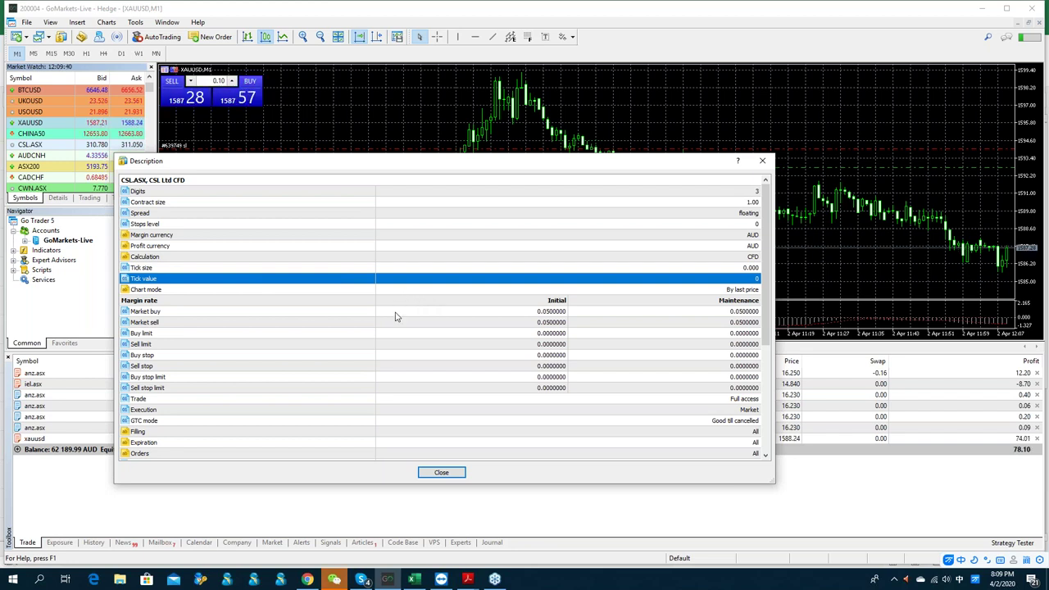
pyautogui.click(399, 315)
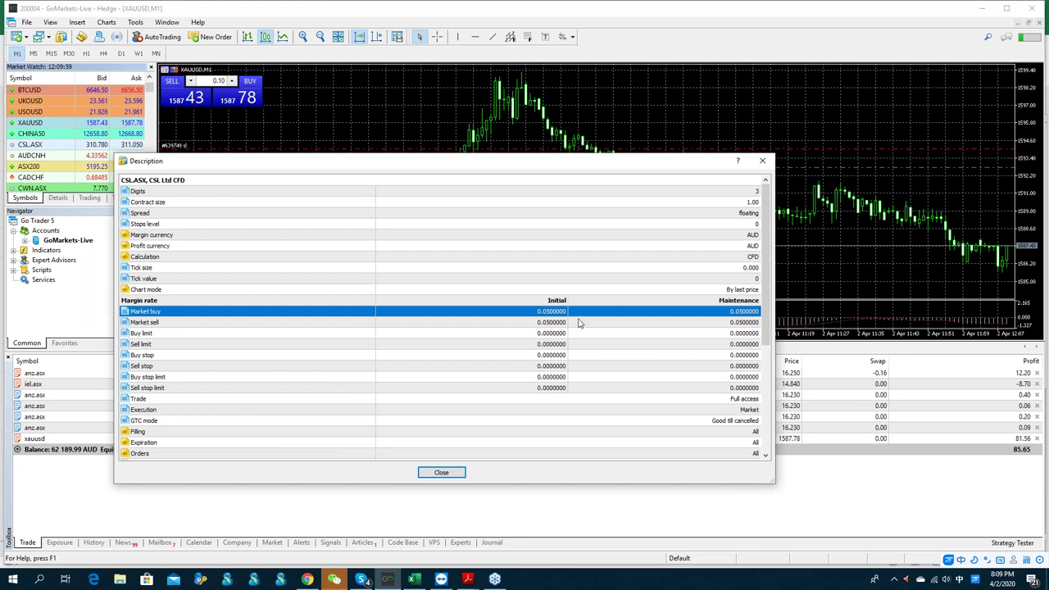
pyautogui.scroll(-1, 557, 365)
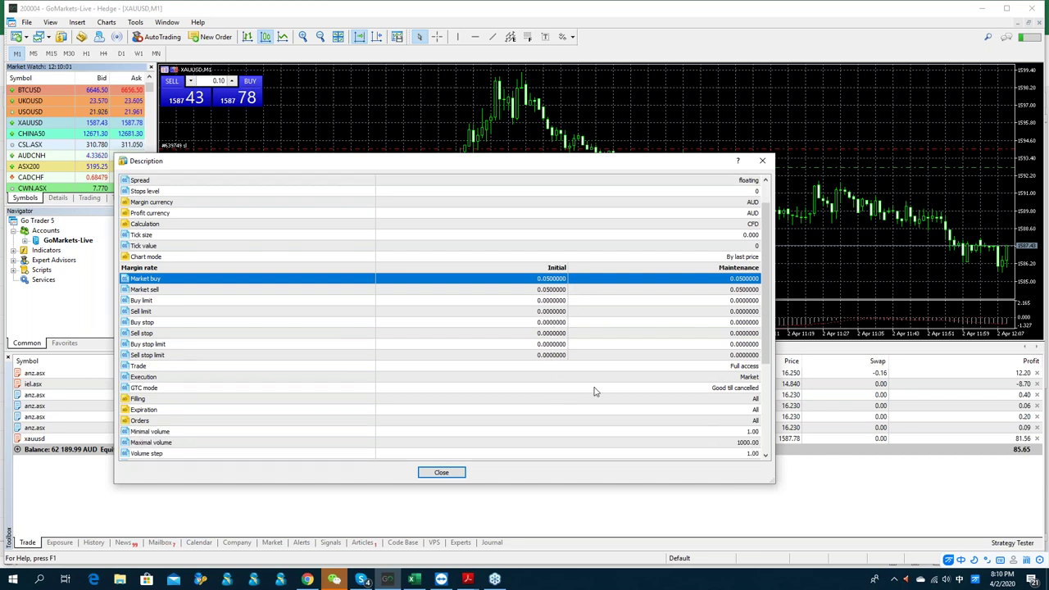
pyautogui.click(677, 368)
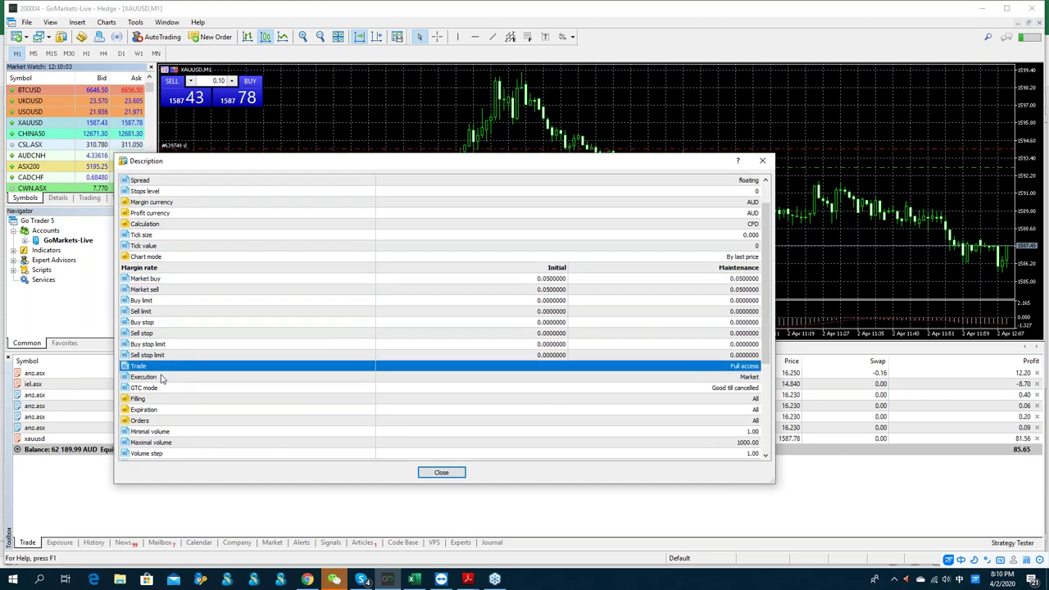
pyautogui.scroll(-1, 391, 354)
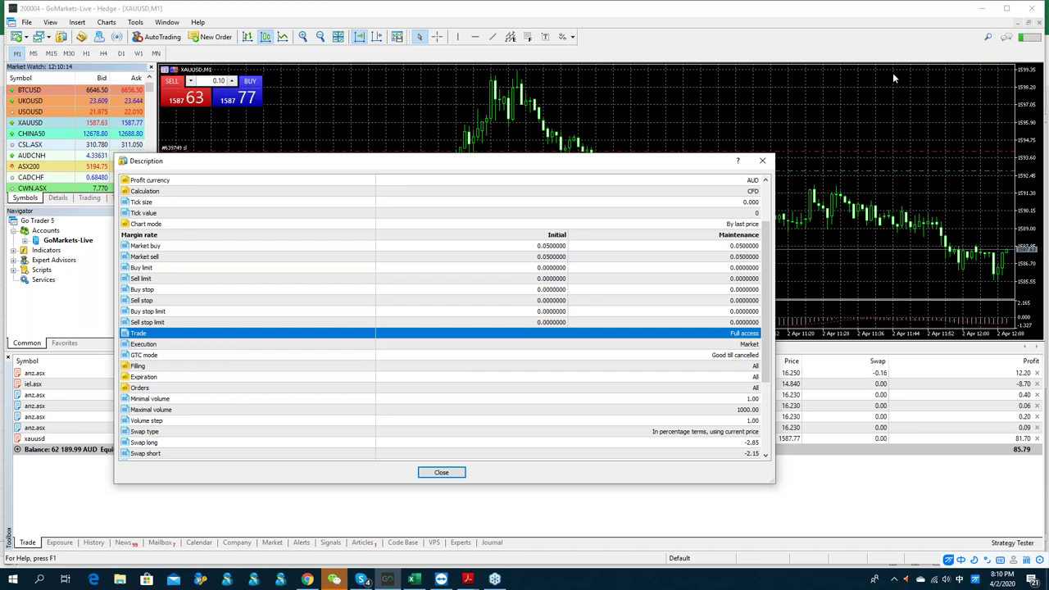
pyautogui.click(856, 86)
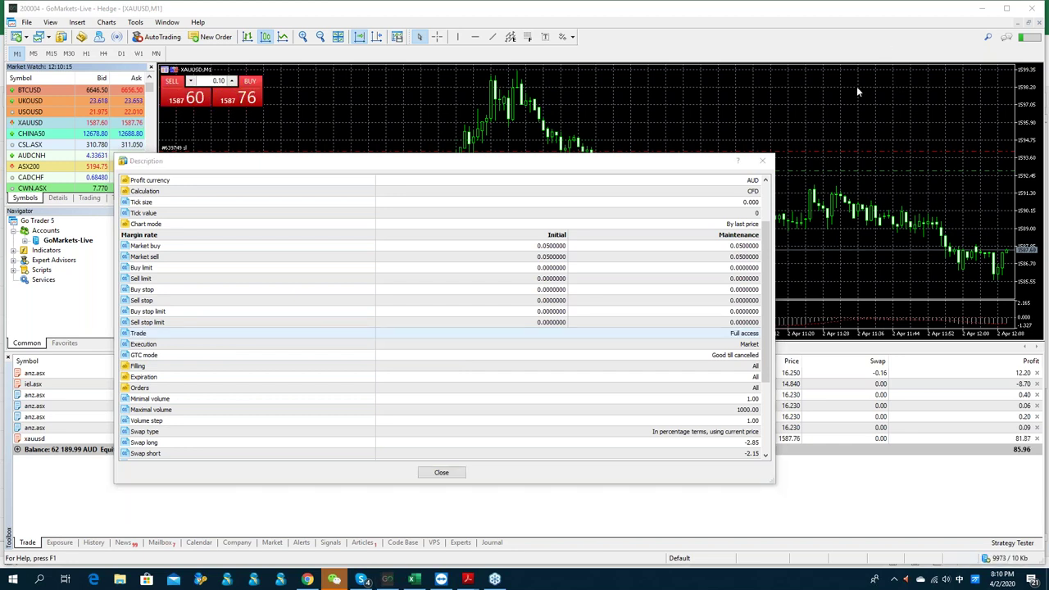
# Step: Examine the CSL.ASX specification's trade access, GTC mode, minimal and maximal volume, and volume step
pyautogui.click(713, 334)
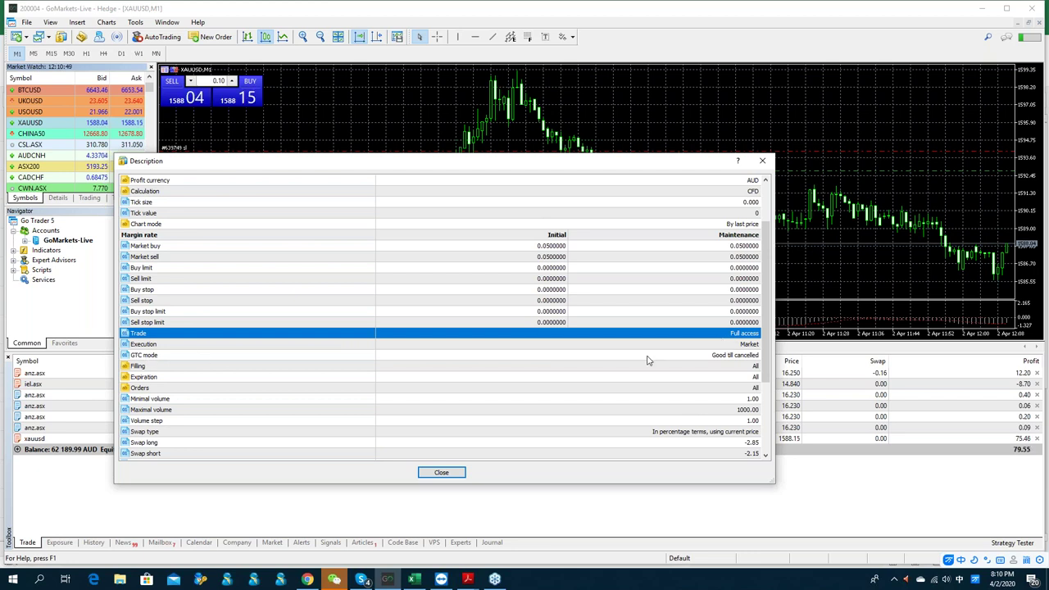
pyautogui.click(648, 357)
pyautogui.scroll(-1, 686, 401)
pyautogui.click(680, 376)
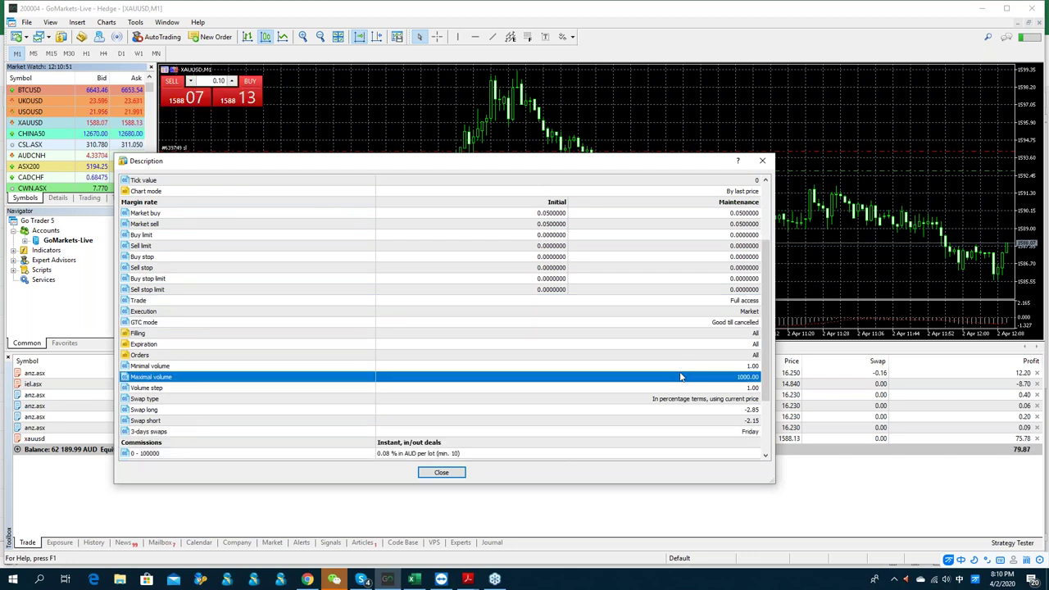
pyautogui.press('Up')
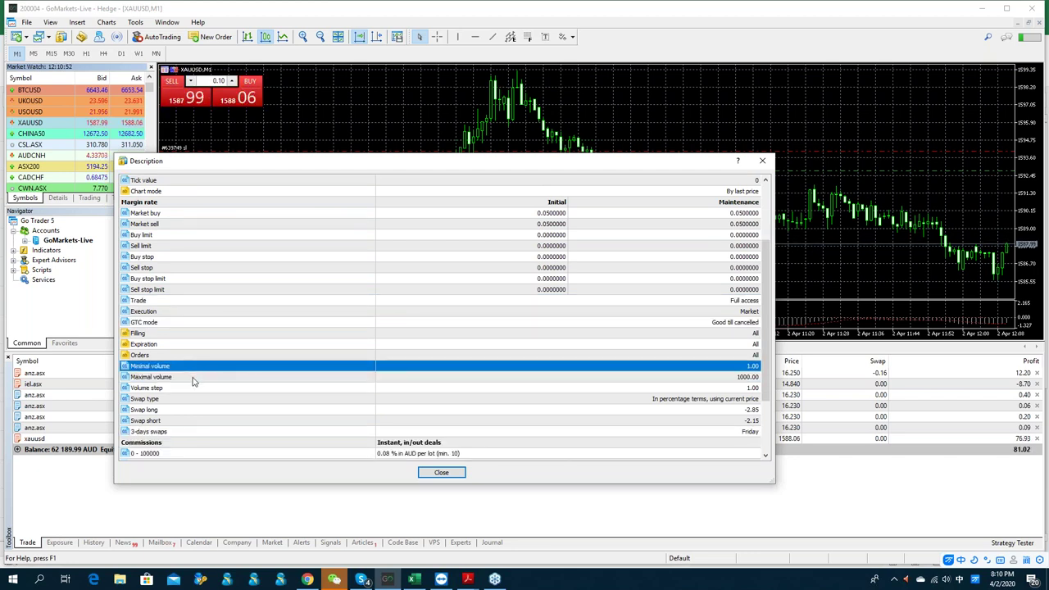
pyautogui.click(195, 378)
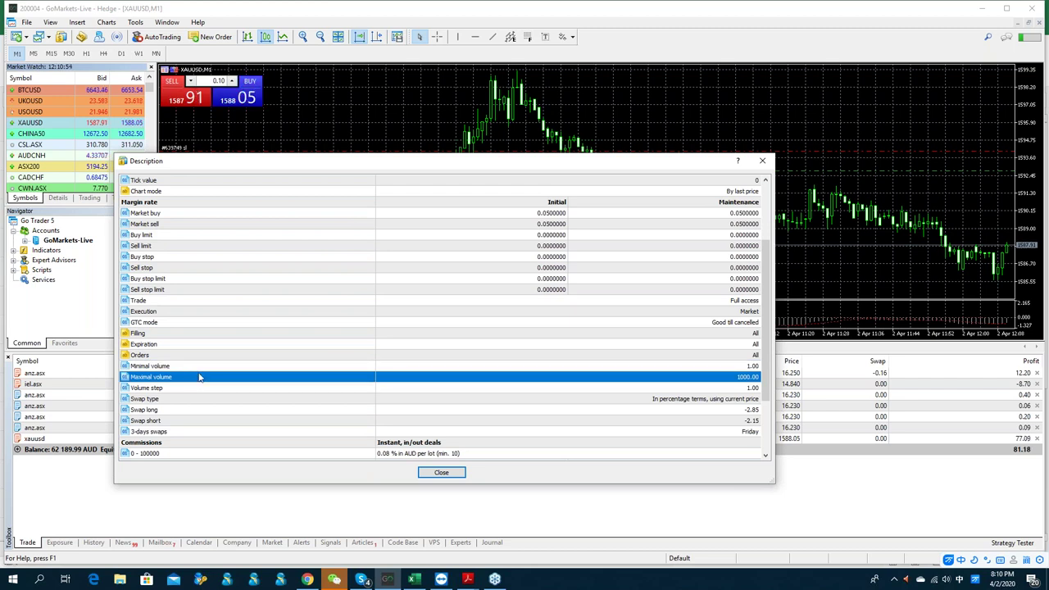
pyautogui.click(205, 369)
pyautogui.click(202, 379)
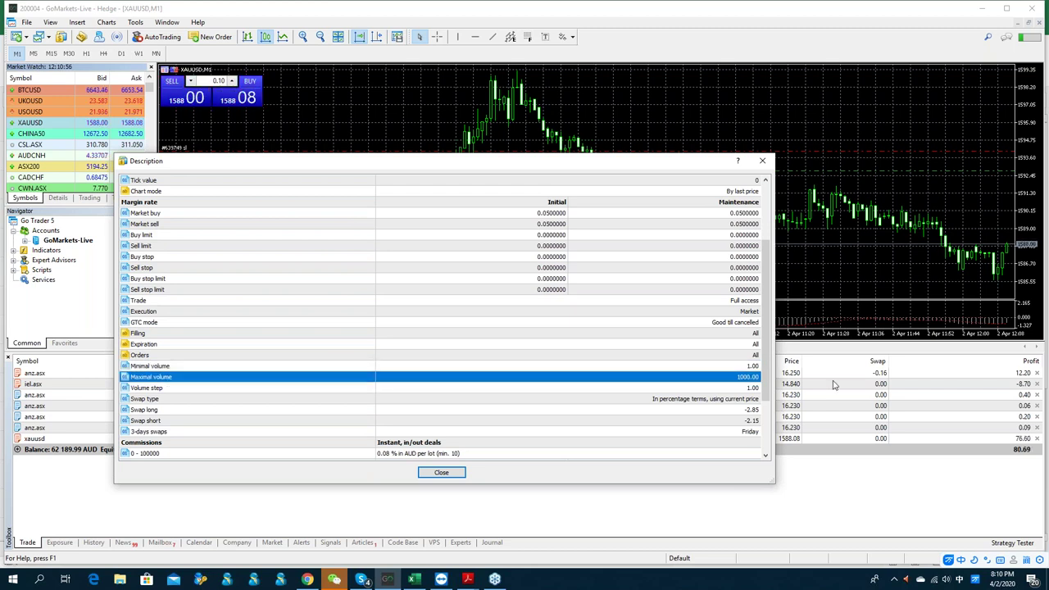
pyautogui.click(743, 368)
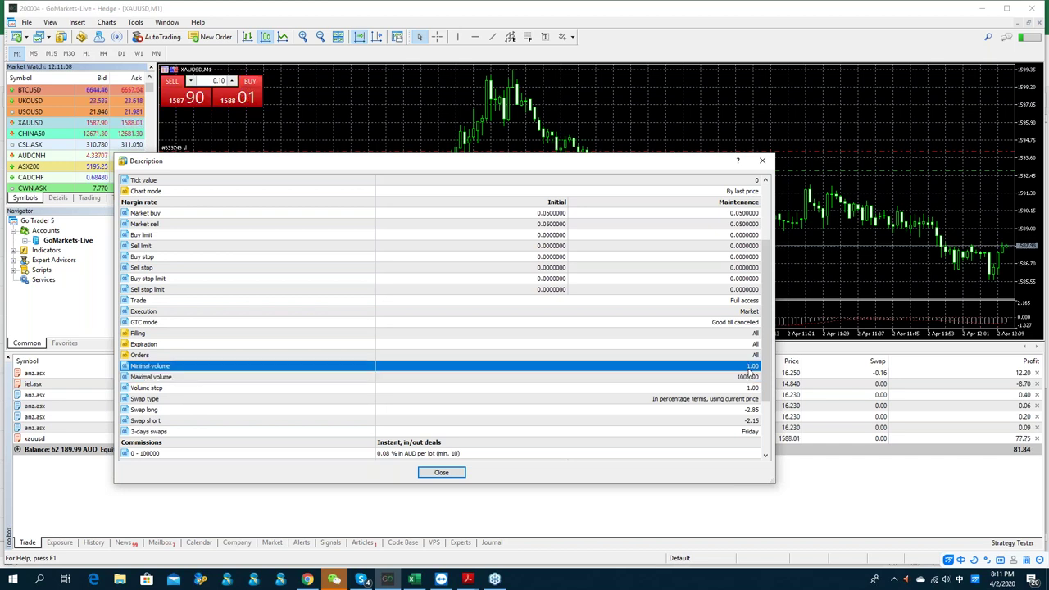
pyautogui.click(229, 378)
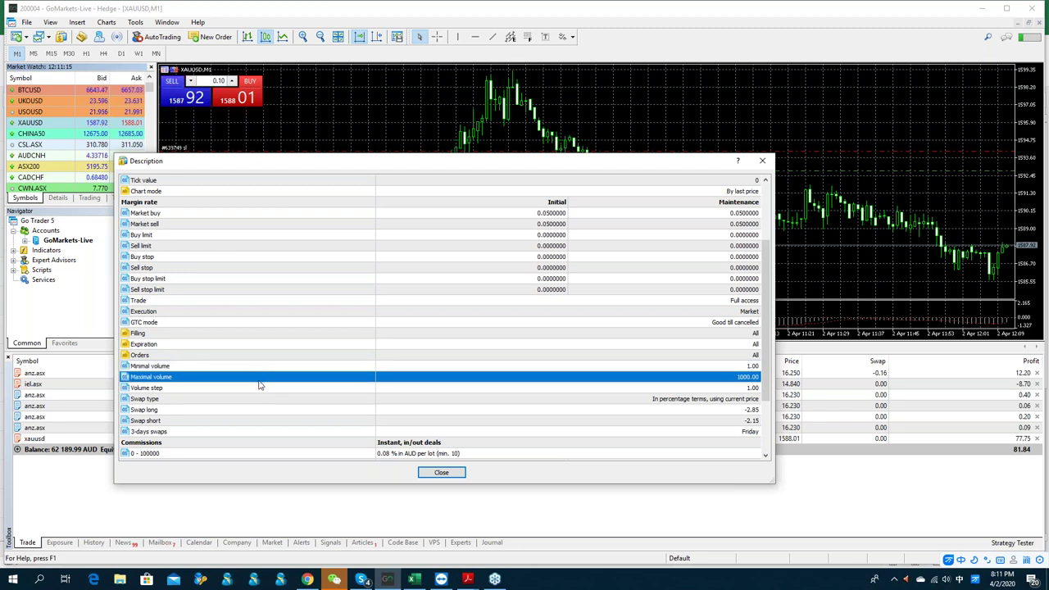
pyautogui.click(256, 388)
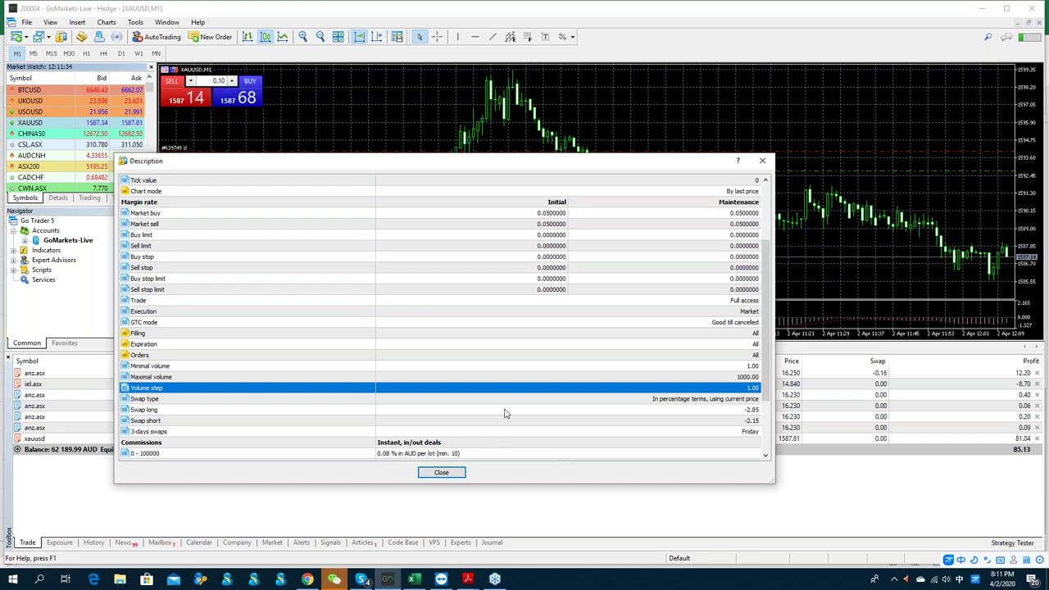
pyautogui.click(412, 379)
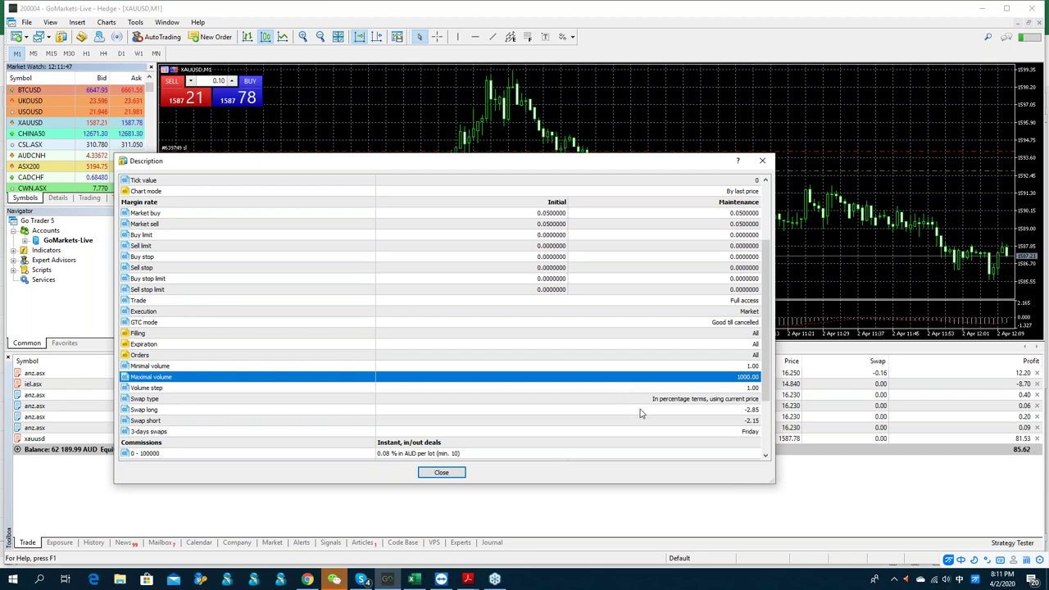
# Step: Examine the CSL.ASX swap terms, covering swap type, swap long, swap short and 3-days swaps
pyautogui.click(332, 400)
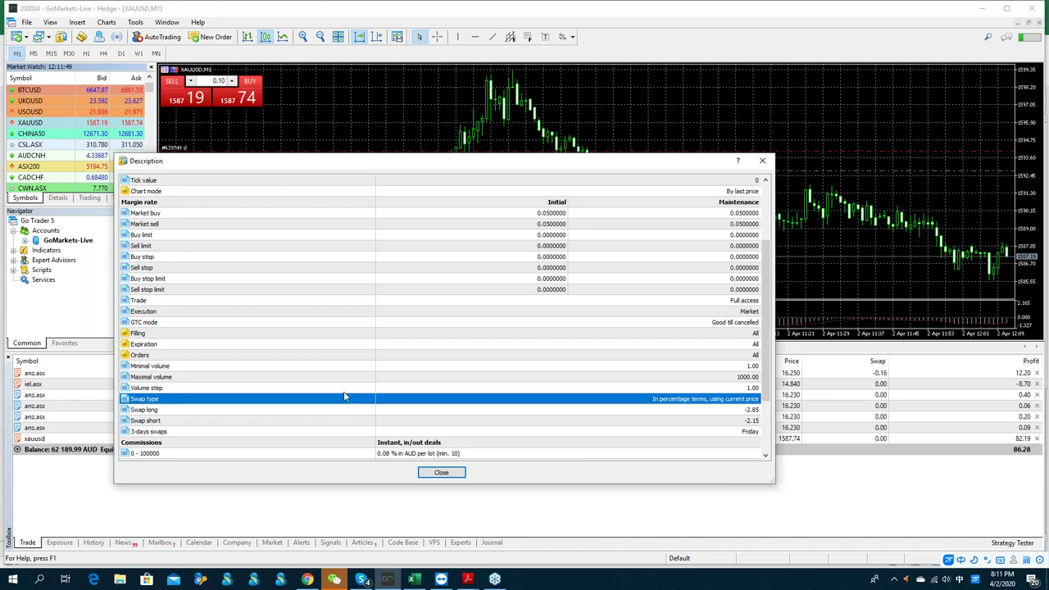
pyautogui.click(400, 391)
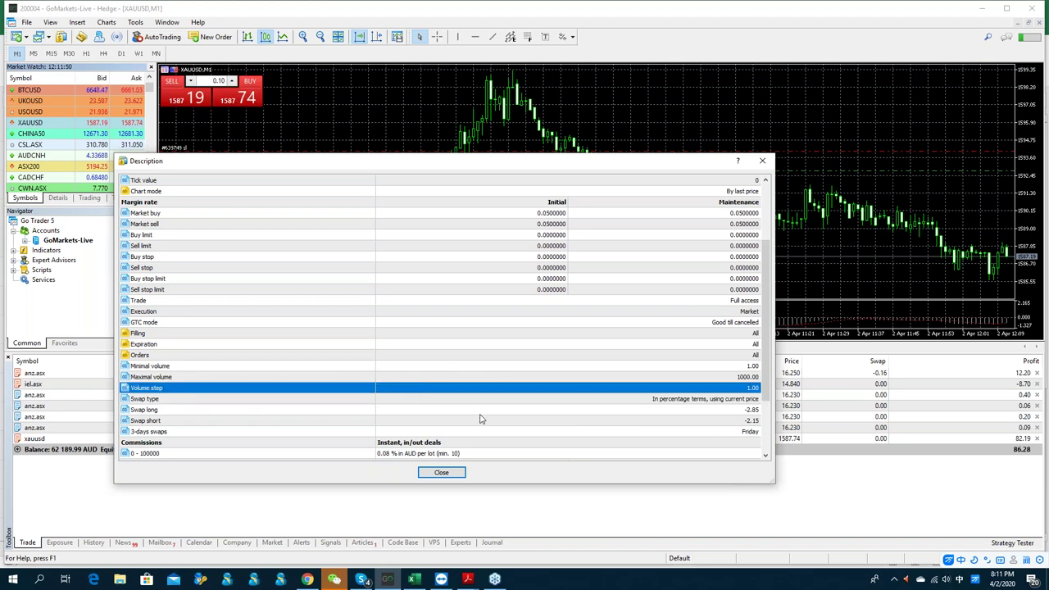
pyautogui.click(318, 412)
pyautogui.scroll(-2, 318, 411)
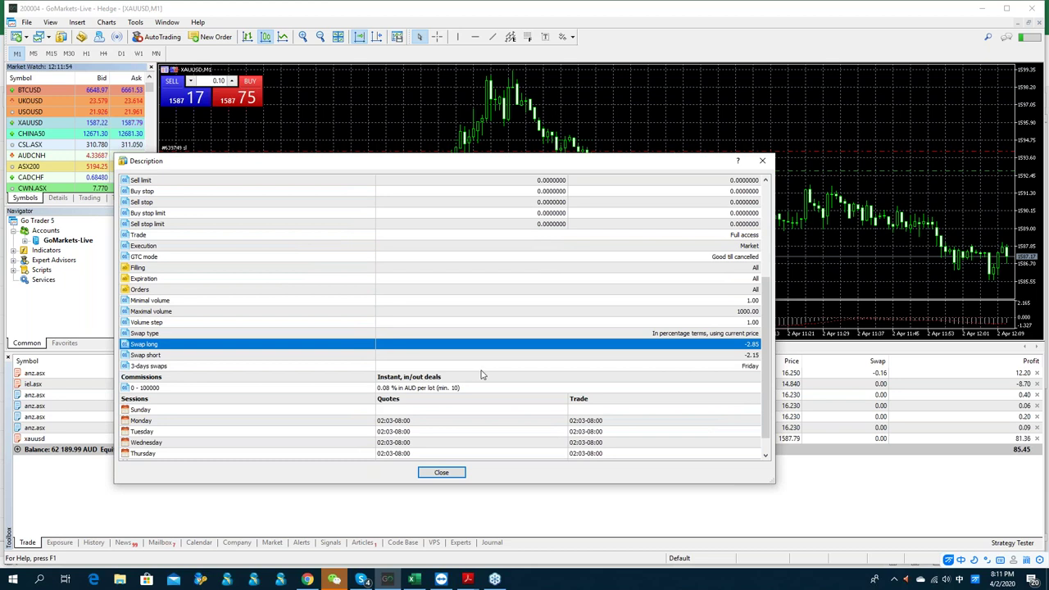
pyautogui.click(428, 356)
pyautogui.click(430, 348)
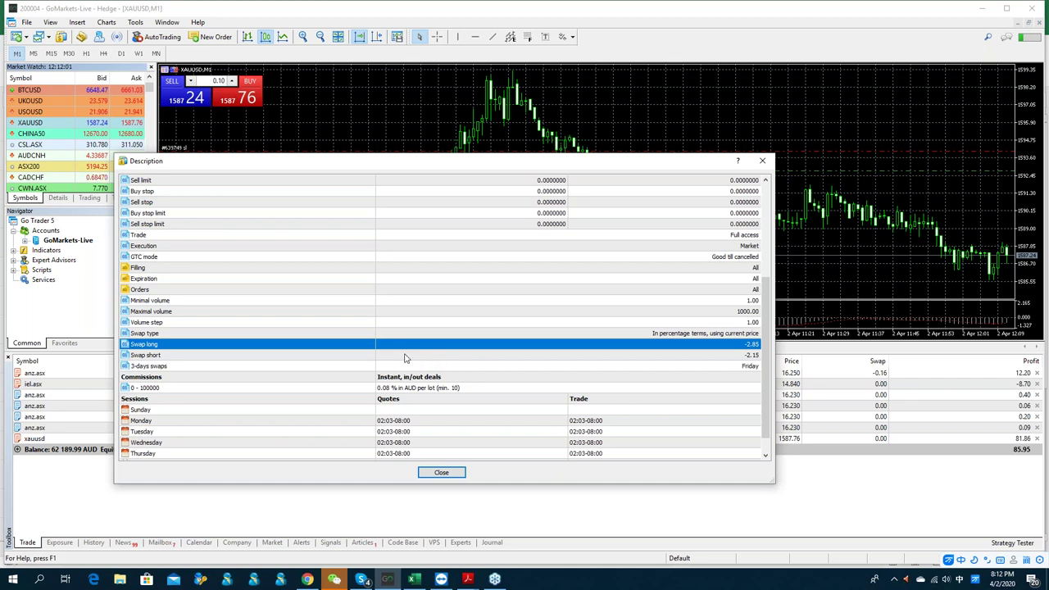
pyautogui.click(264, 351)
pyautogui.click(265, 349)
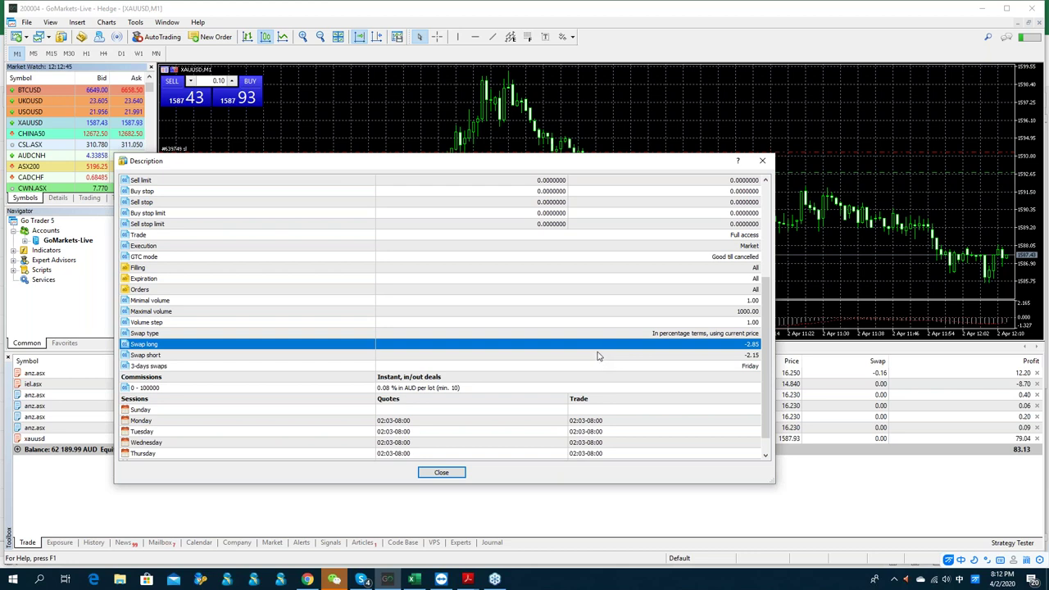
pyautogui.click(665, 358)
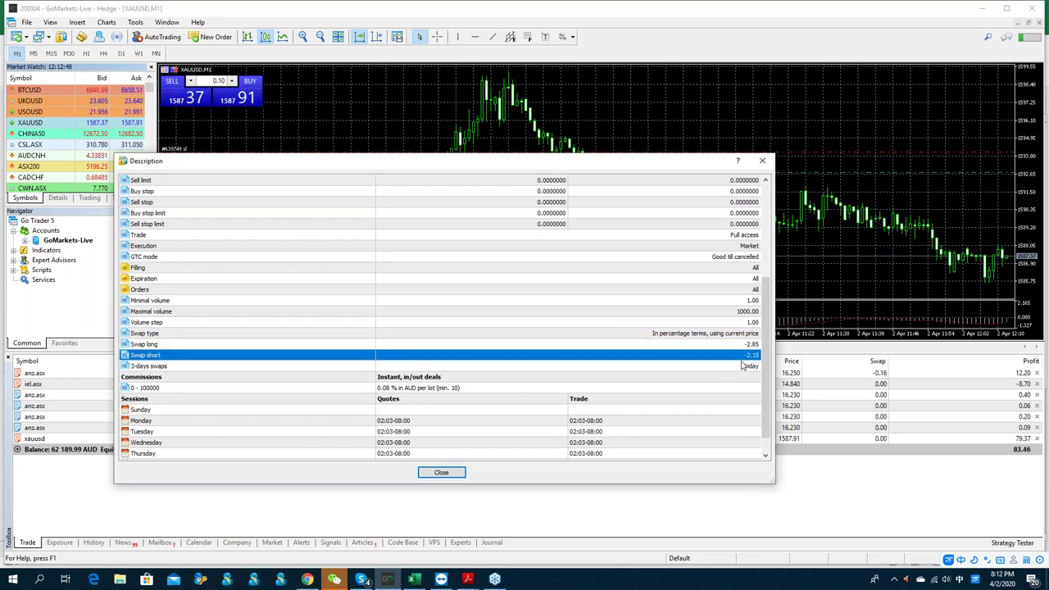
pyautogui.click(407, 365)
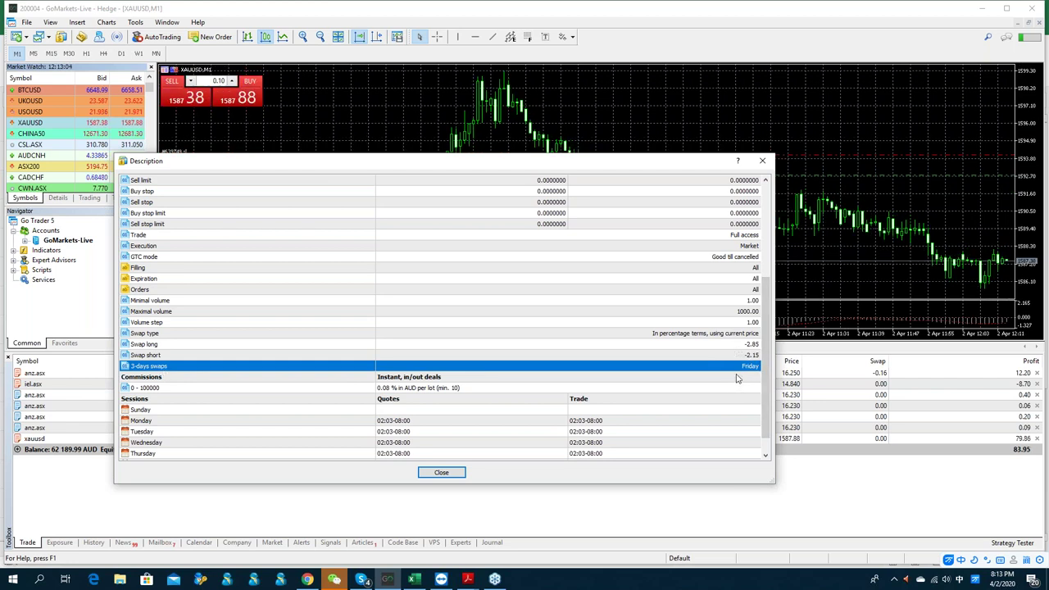
# Step: Review the CSL.ASX commission and weekday trading sessions, return to the start of the specification and close it
pyautogui.click(479, 387)
pyautogui.scroll(-1, 478, 393)
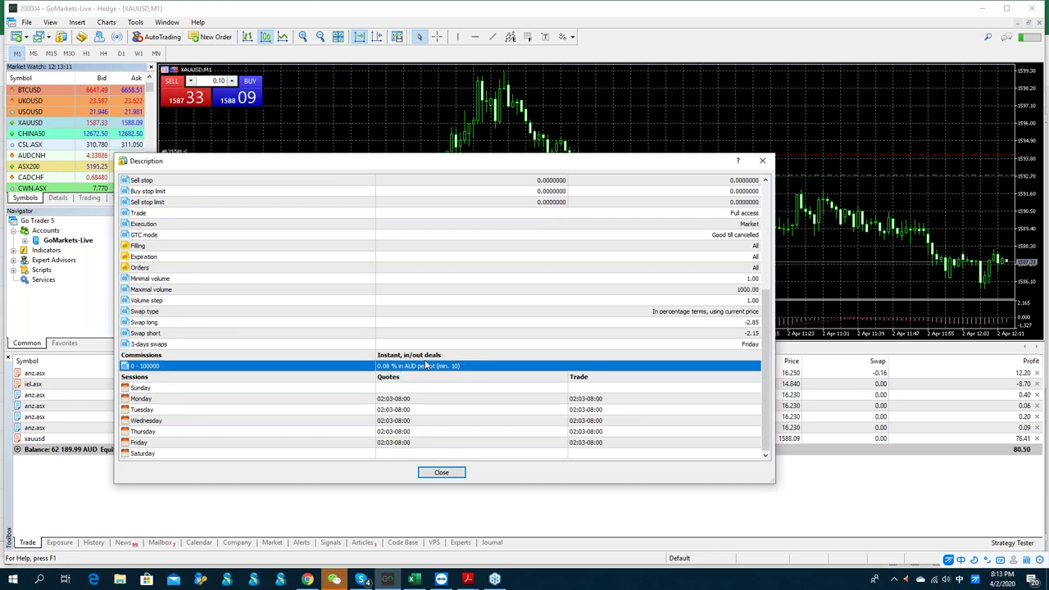
pyautogui.click(453, 401)
pyautogui.click(475, 409)
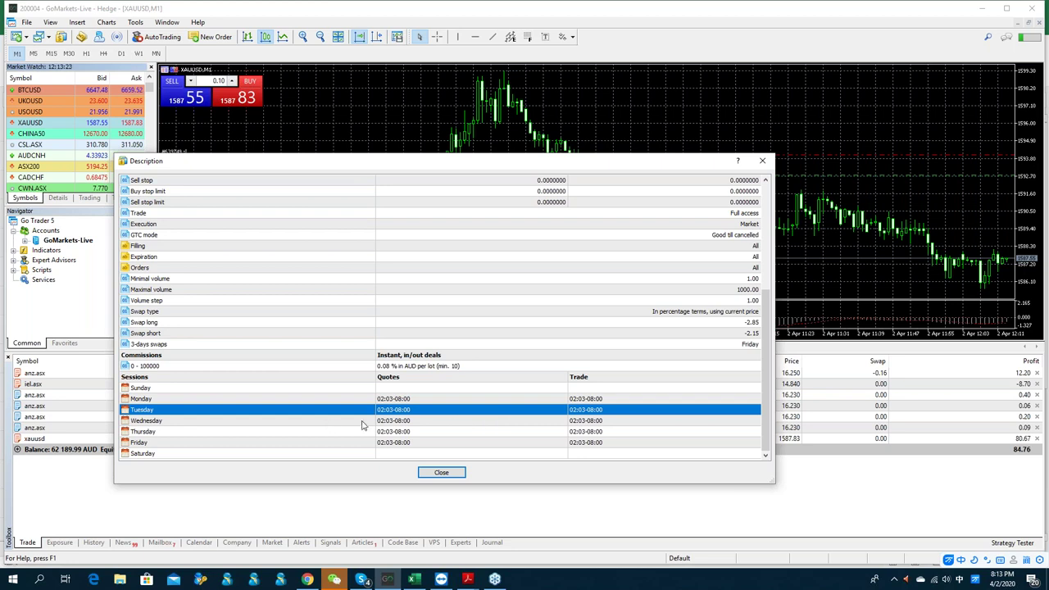
pyautogui.click(451, 400)
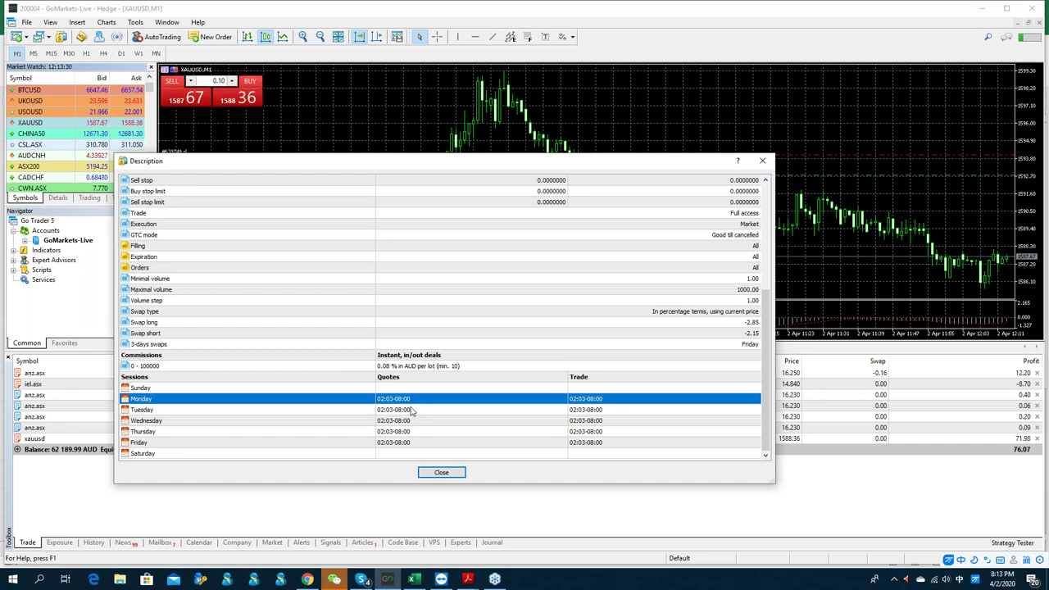
pyautogui.click(412, 410)
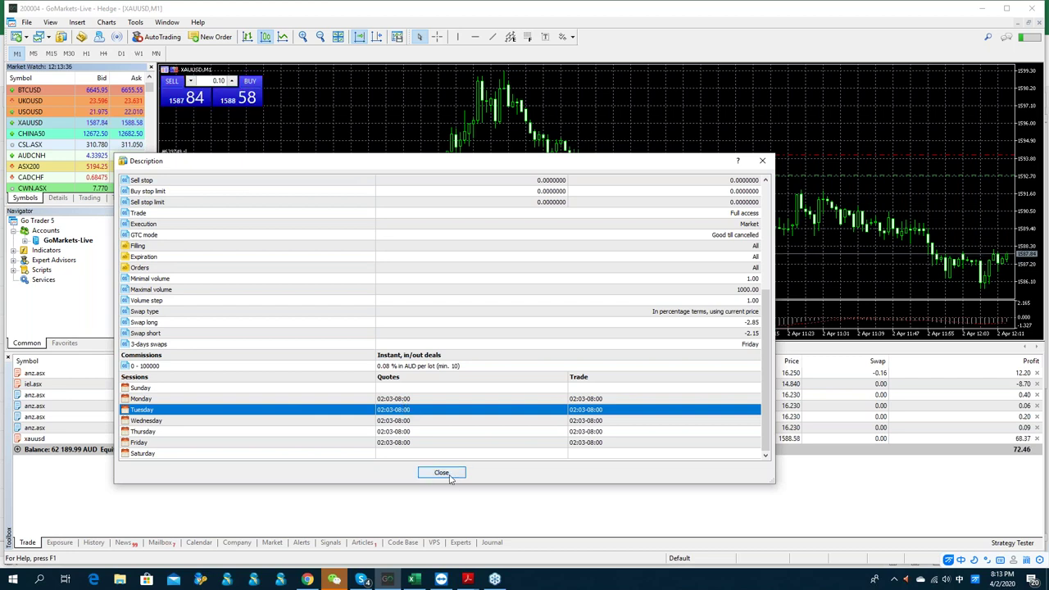
pyautogui.scroll(5, 388, 304)
pyautogui.scroll(1, 390, 307)
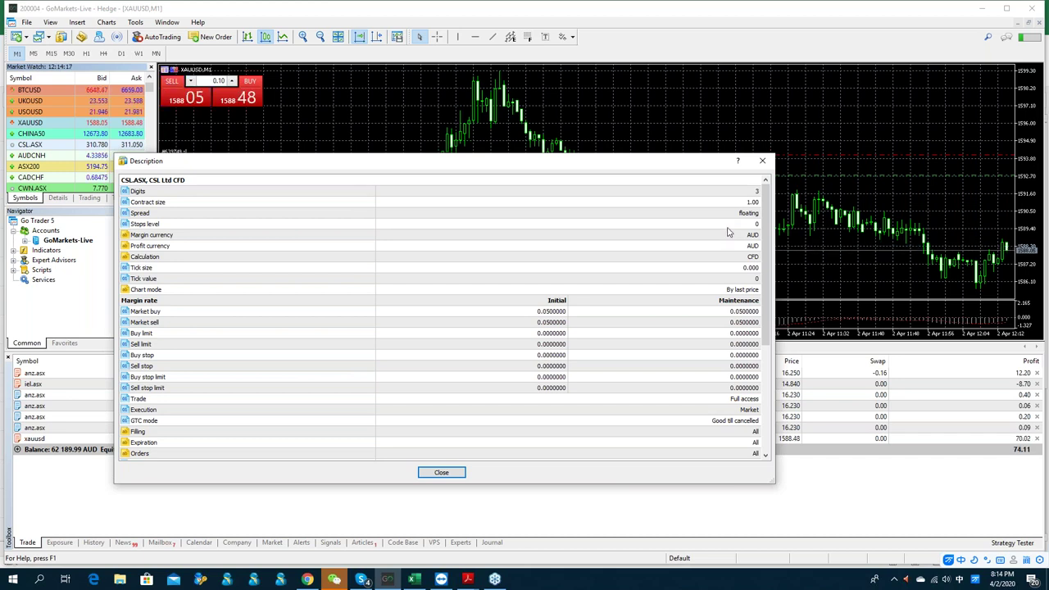
pyautogui.click(762, 163)
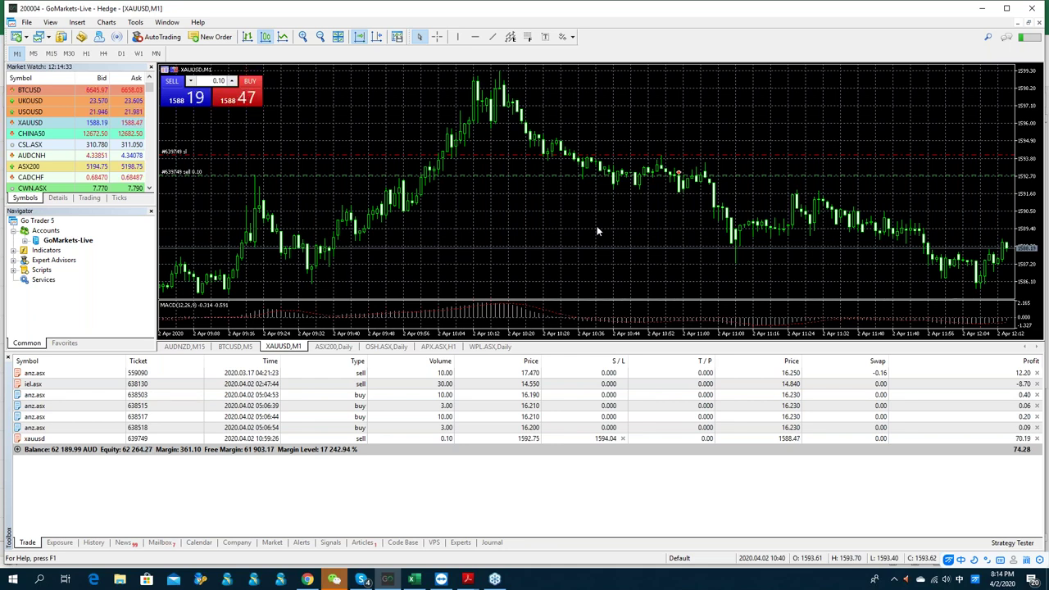
# Step: Find WPL.ASX in the market watch list and load it into the XAUUSD chart window
pyautogui.scroll(-3, 78, 169)
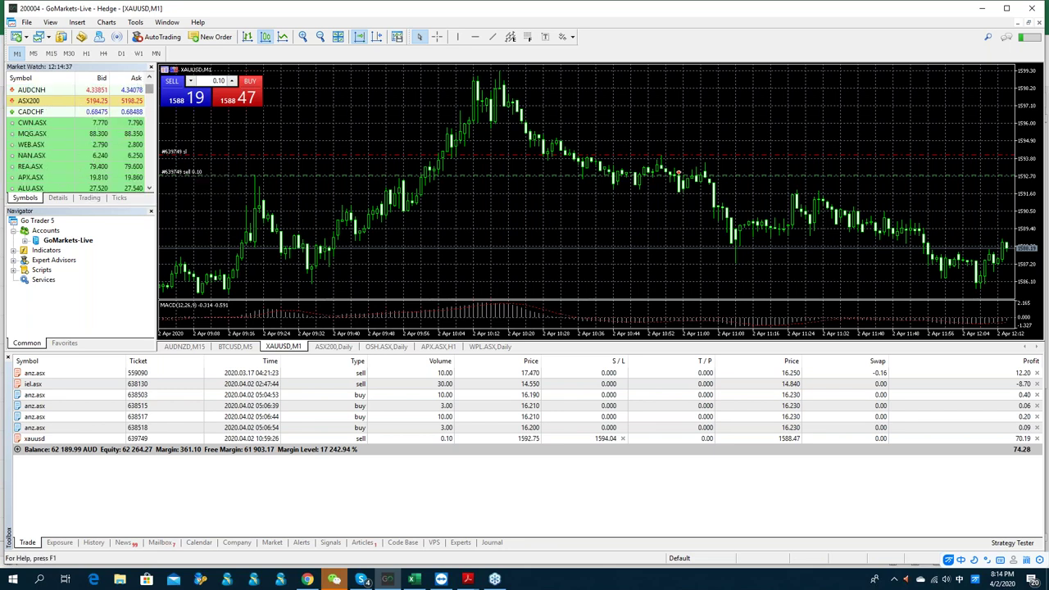
pyautogui.scroll(-10, 131, 136)
pyautogui.click(32, 177)
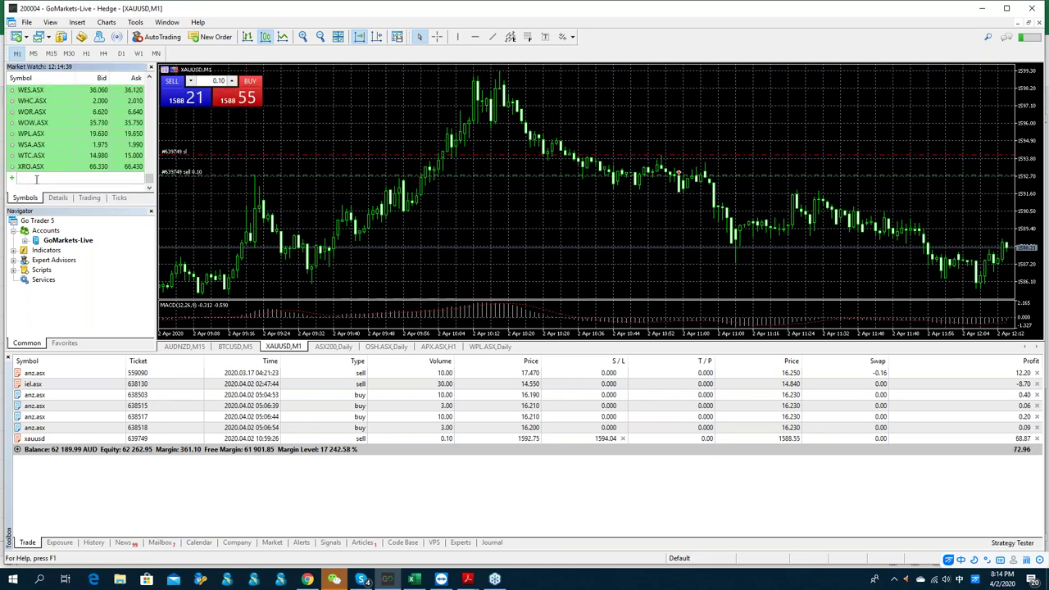
pyautogui.write('WPL')
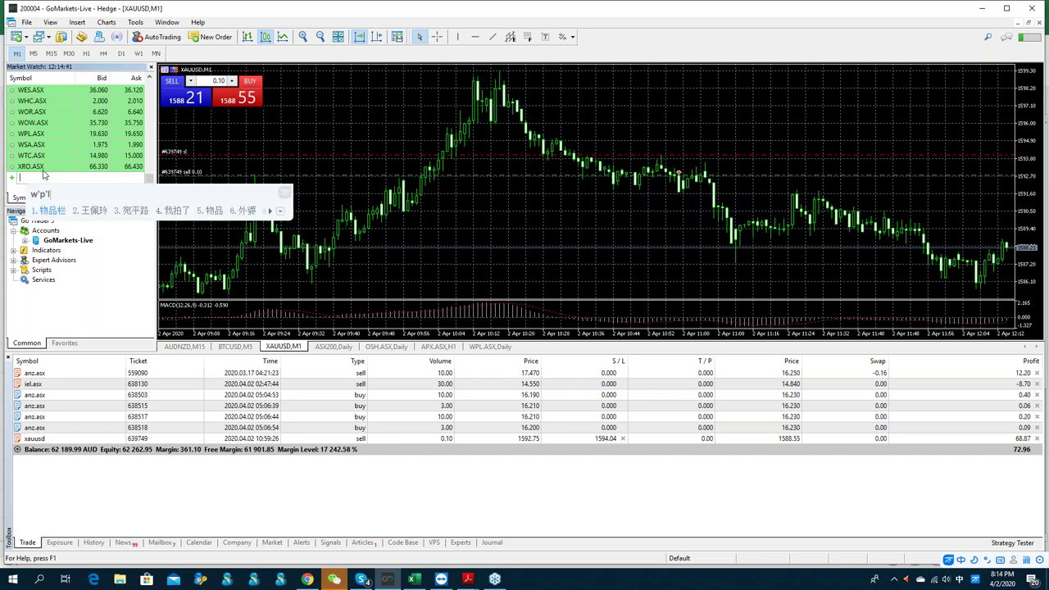
pyautogui.press('Return')
pyautogui.moveTo(65, 138); pyautogui.dragTo(479, 211)
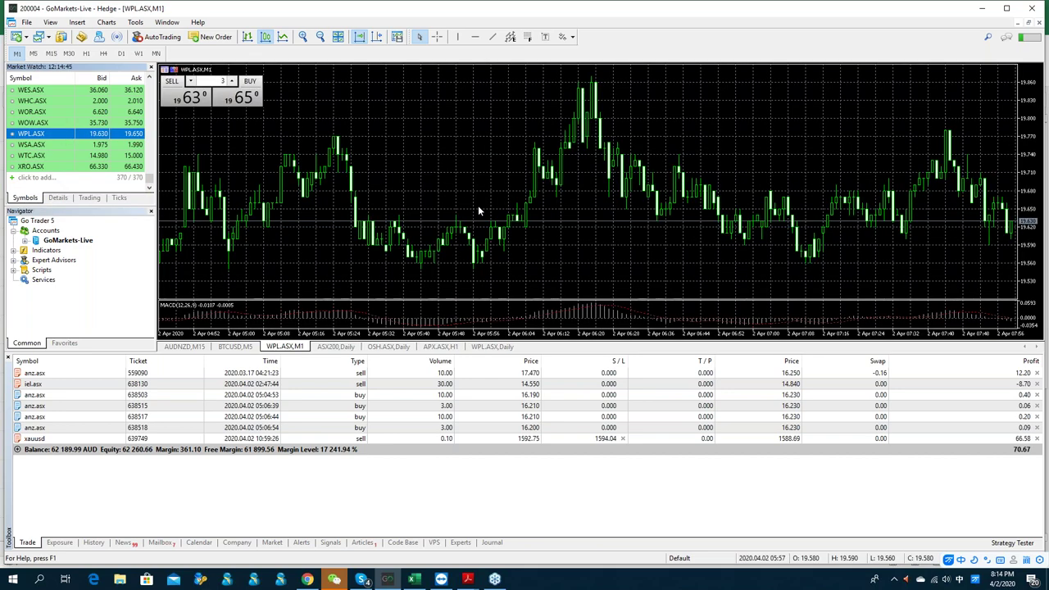
# Step: Switch the WPL.ASX chart to the daily timeframe, magnified and aligned to the most recent candles
pyautogui.click(121, 53)
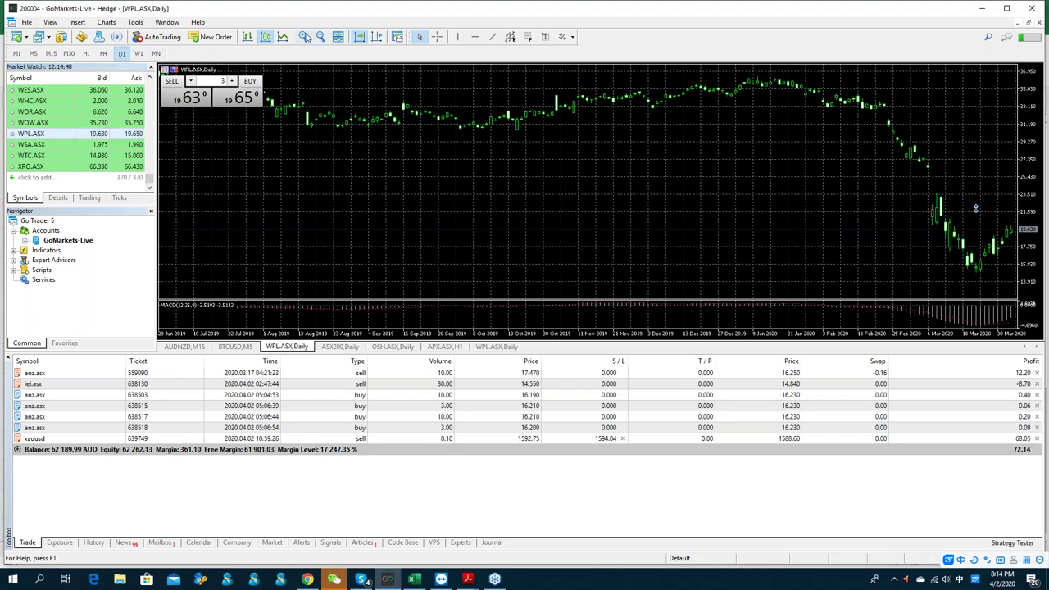
pyautogui.click(304, 37)
pyautogui.click(304, 37)
pyautogui.click(304, 37)
pyautogui.click(304, 37)
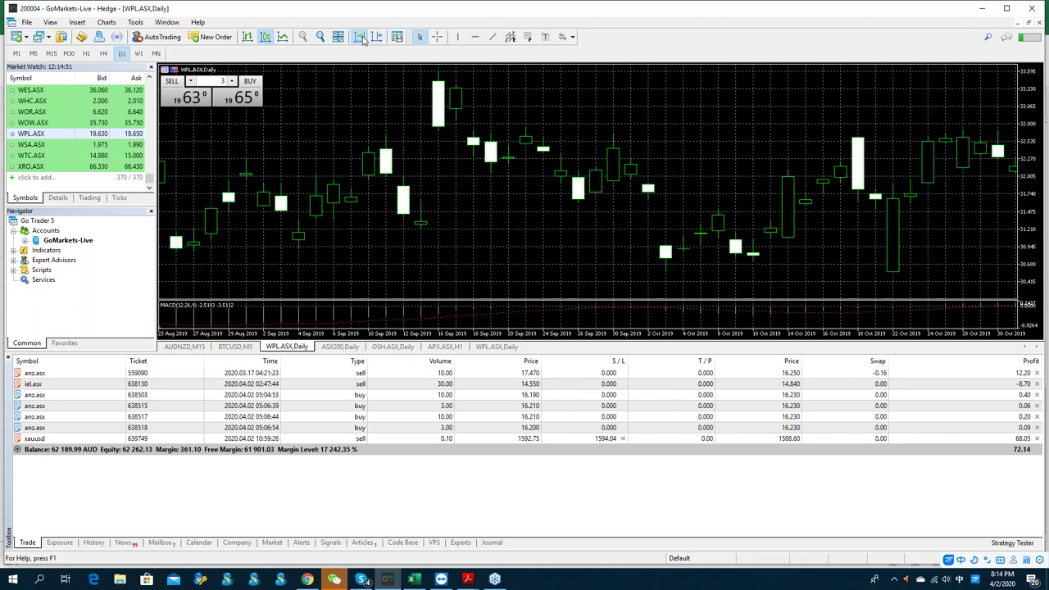
pyautogui.click(360, 37)
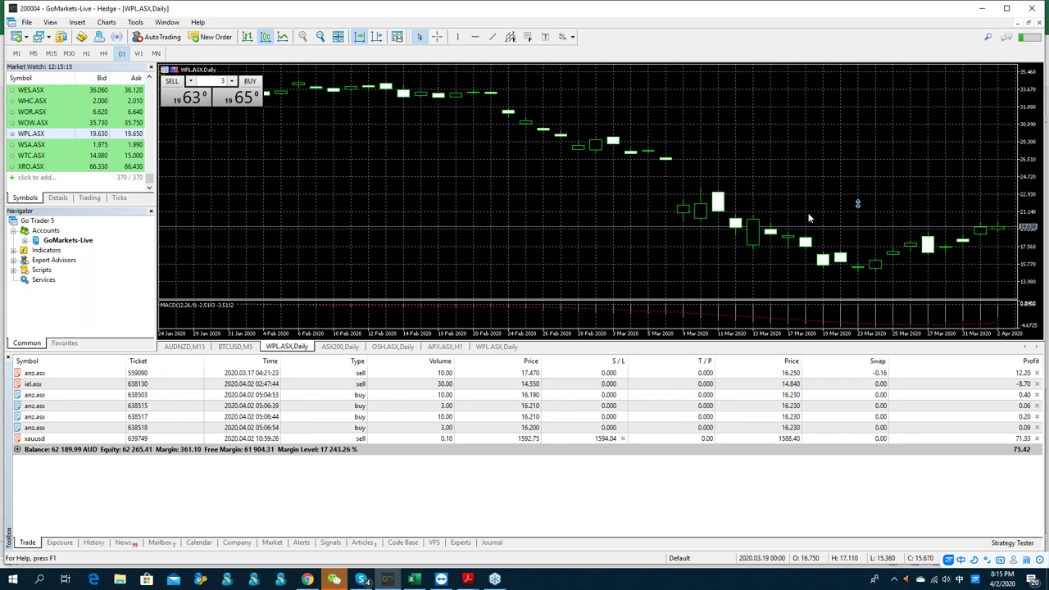
# Step: Inspect the 23 March 2020 low on the WPL.ASX daily chart with the crosshair
pyautogui.click(434, 38)
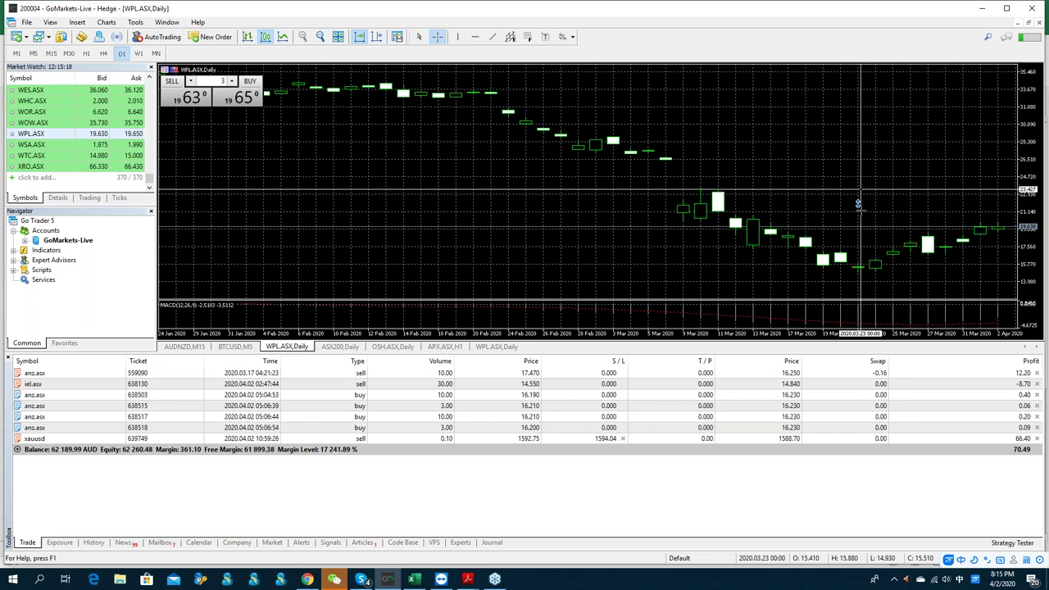
pyautogui.moveTo(860, 268)
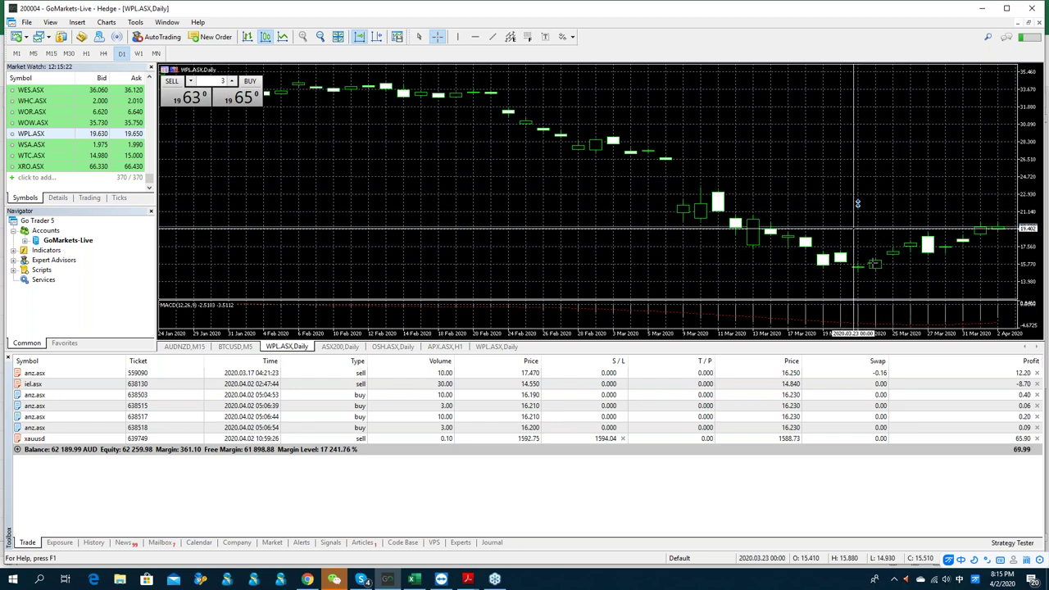
pyautogui.press('Escape')
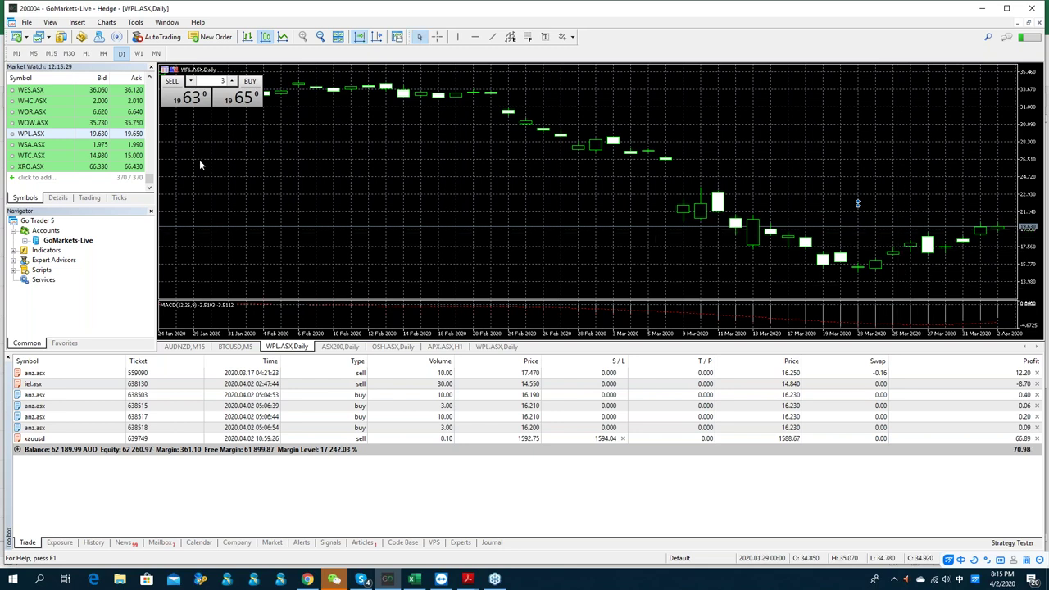
# Step: Browse the market watch list from the ASX shares to the NASDAQ stocks such as AMZN.NAS and FB.NAS
pyautogui.moveTo(150, 181); pyautogui.dragTo(154, 115)
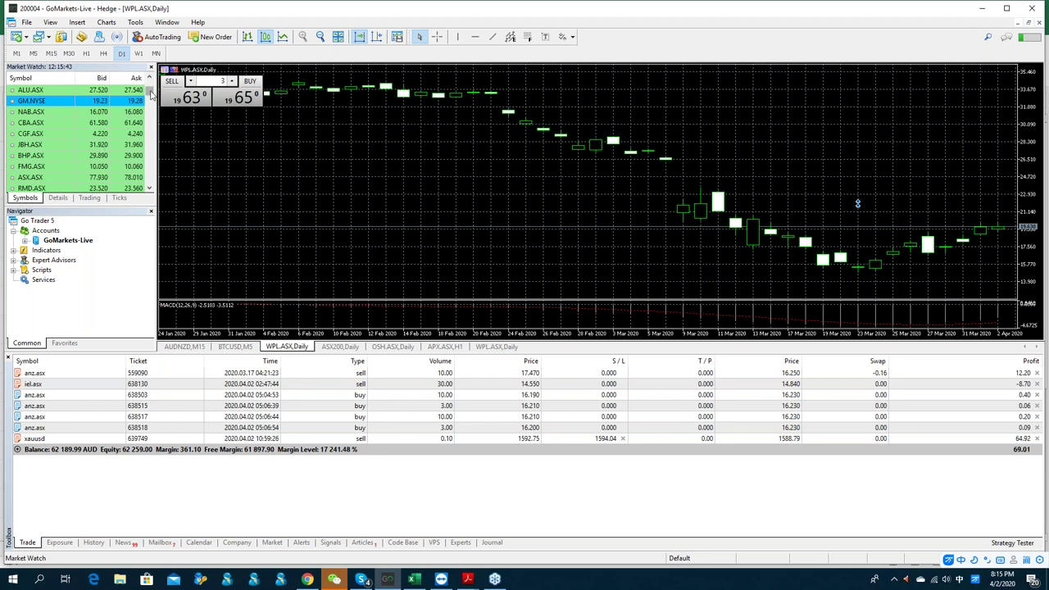
pyautogui.moveTo(151, 95); pyautogui.dragTo(151, 131)
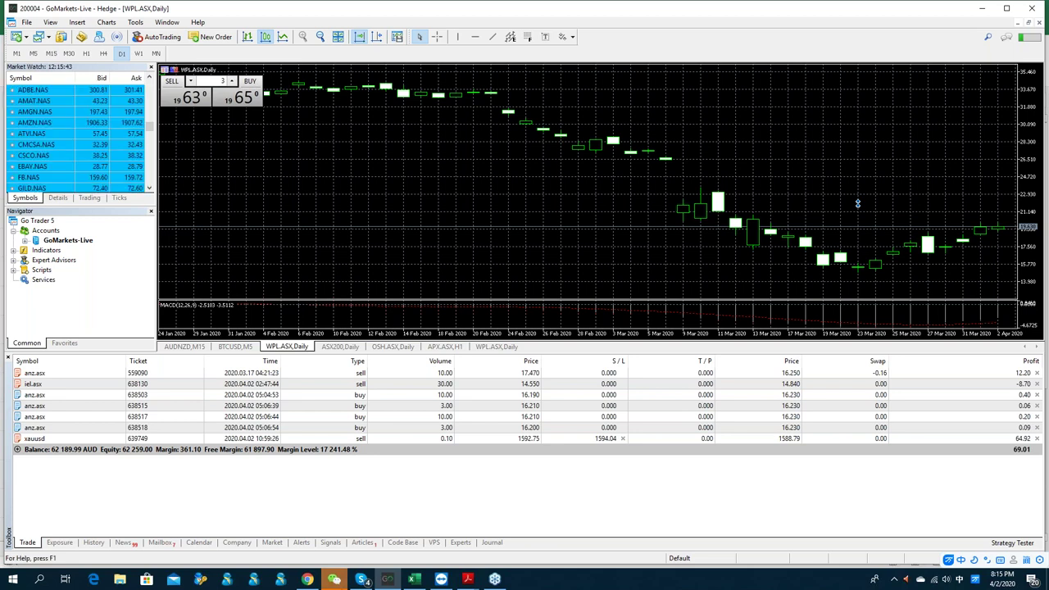
pyautogui.moveTo(334, 579)
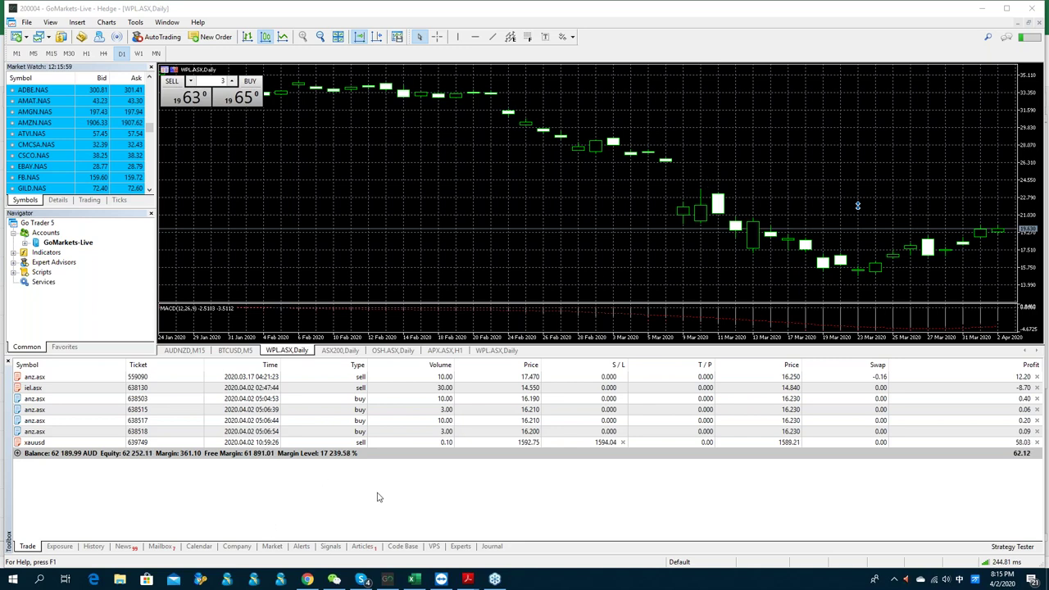
# Step: Review the open anz.asx, iel.asx and xauusd positions in the trade list, comparing their opening times and profits
pyautogui.click(205, 528)
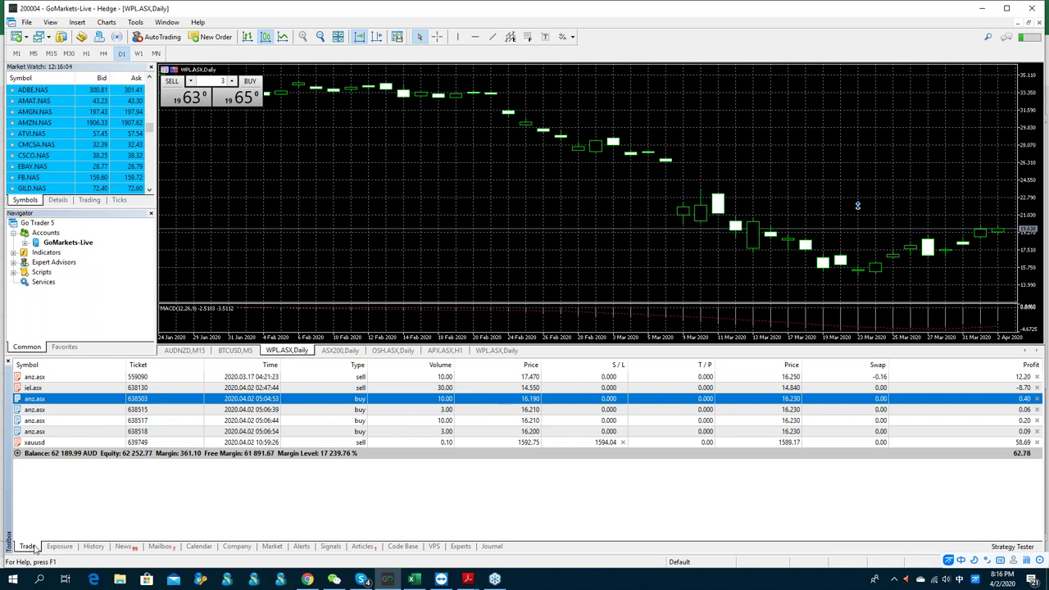
pyautogui.click(258, 412)
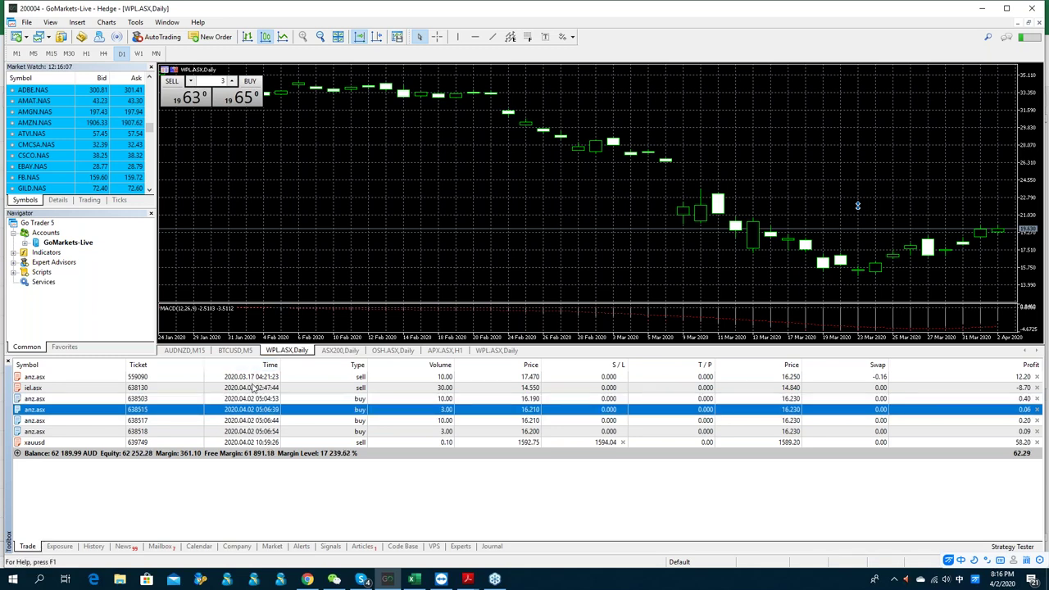
pyautogui.click(253, 388)
pyautogui.click(262, 431)
pyautogui.click(262, 388)
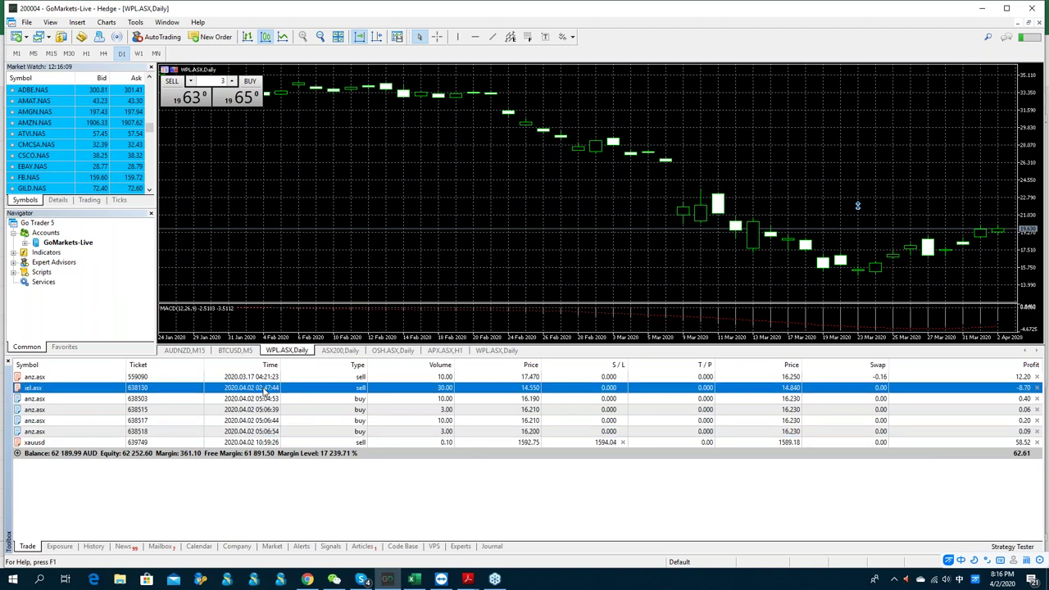
pyautogui.click(988, 432)
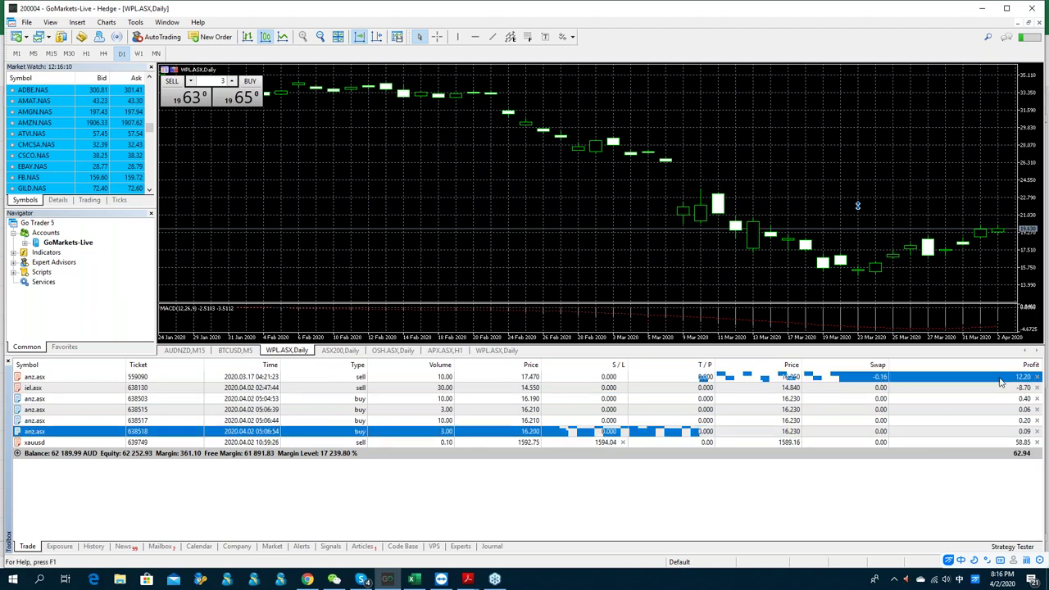
pyautogui.click(985, 399)
pyautogui.click(942, 445)
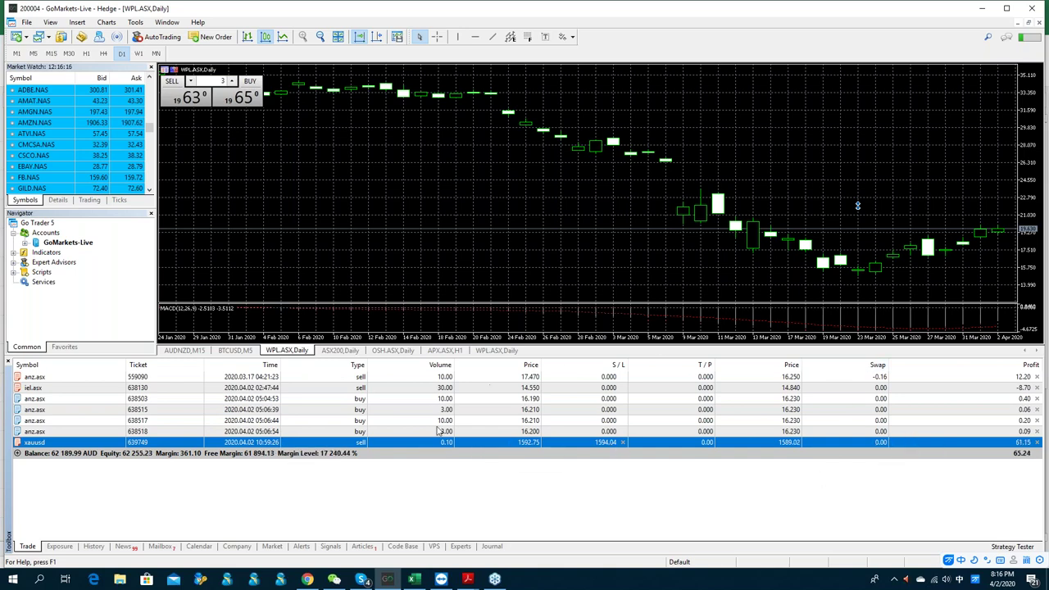
# Step: Load XAUUSD into the WPL.ASX chart window at the M5 timeframe and move the sell position's stop loss to 1591.90
pyautogui.moveTo(447, 443); pyautogui.dragTo(525, 235)
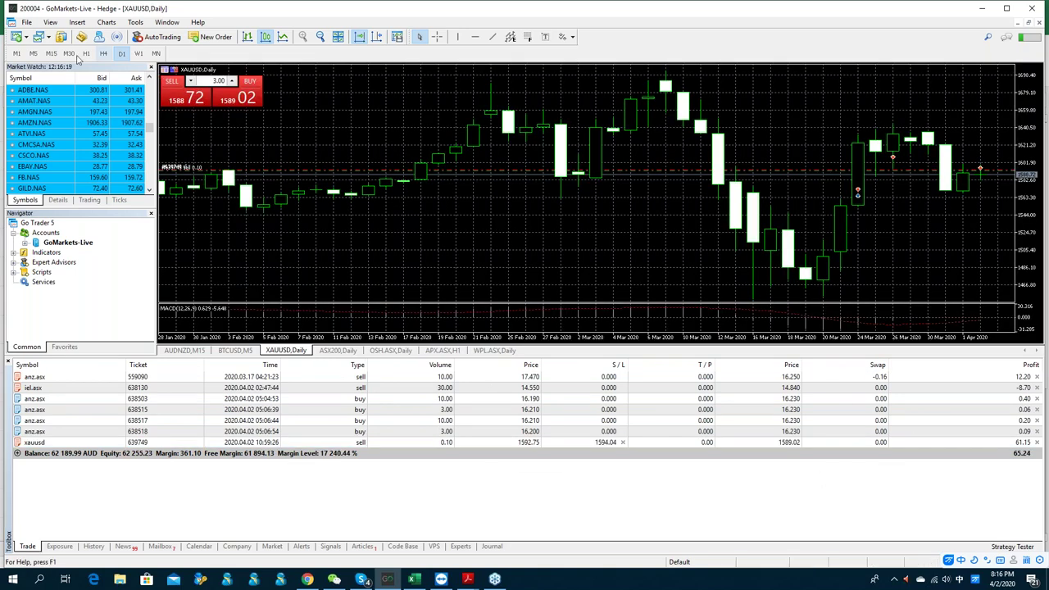
pyautogui.click(33, 54)
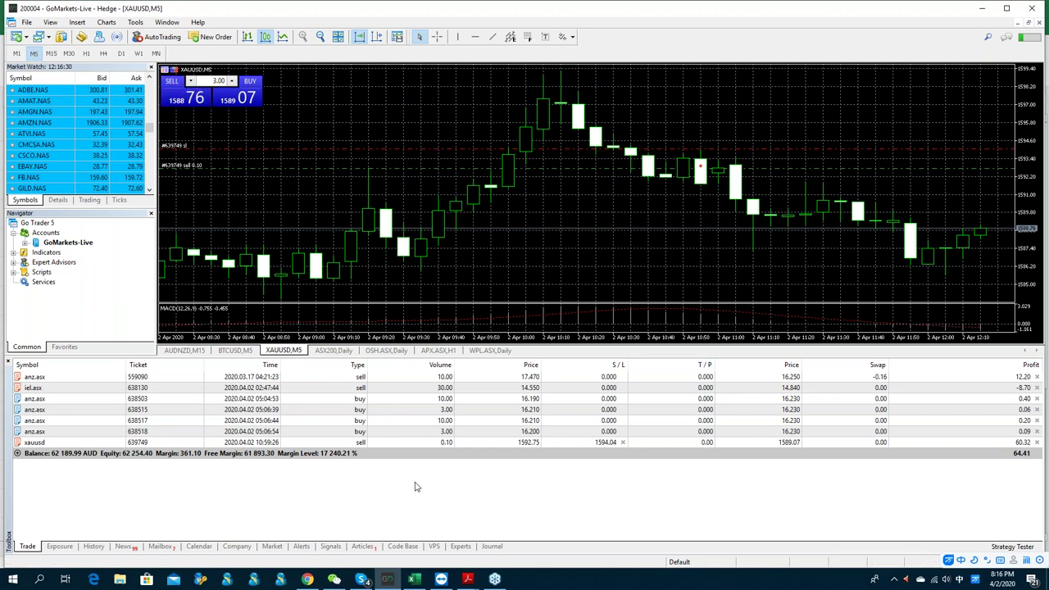
pyautogui.moveTo(940, 149); pyautogui.dragTo(955, 179)
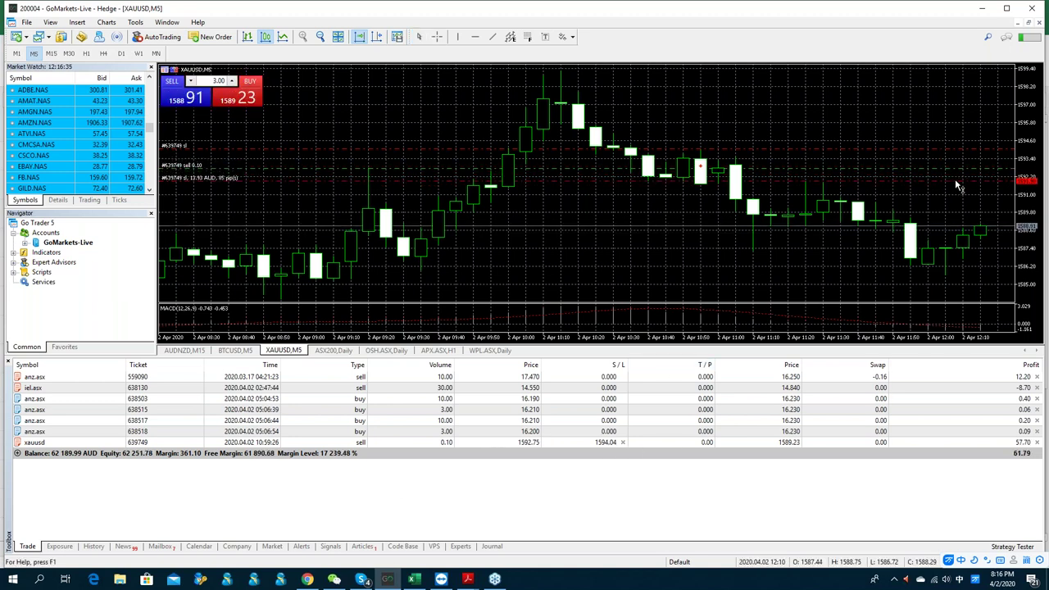
pyautogui.click(611, 265)
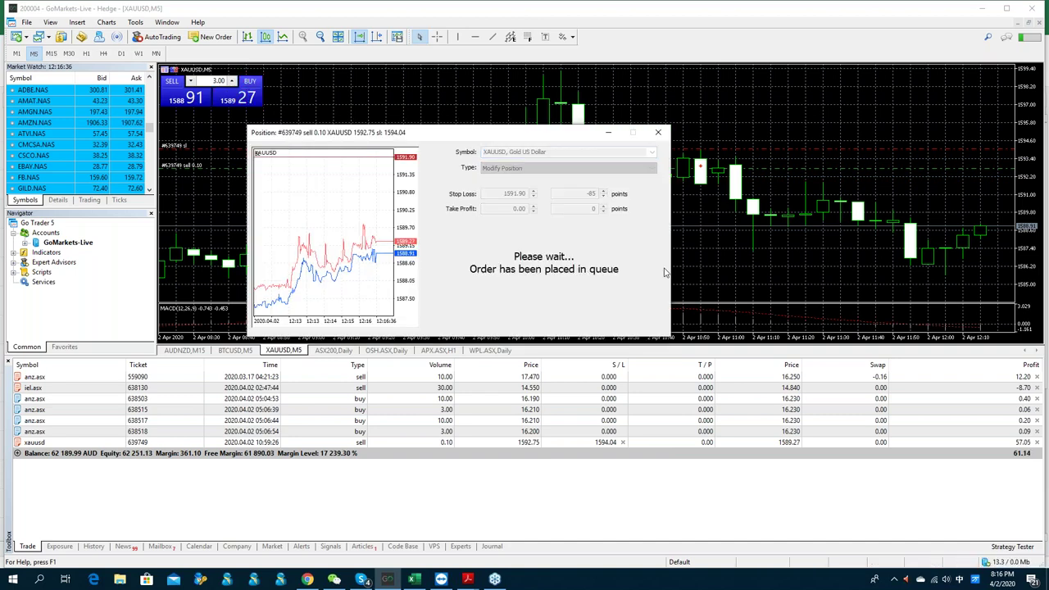
pyautogui.press('Return')
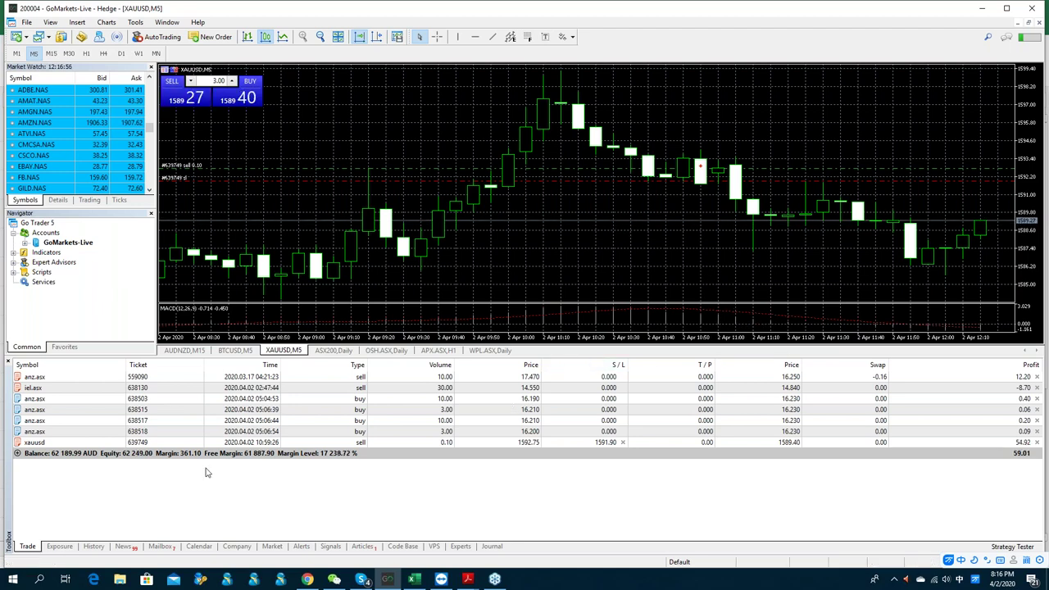
# Step: Examine the account's exposure by asset, including the AUD row, and compare it with the open positions
pyautogui.click(59, 546)
pyautogui.click(28, 546)
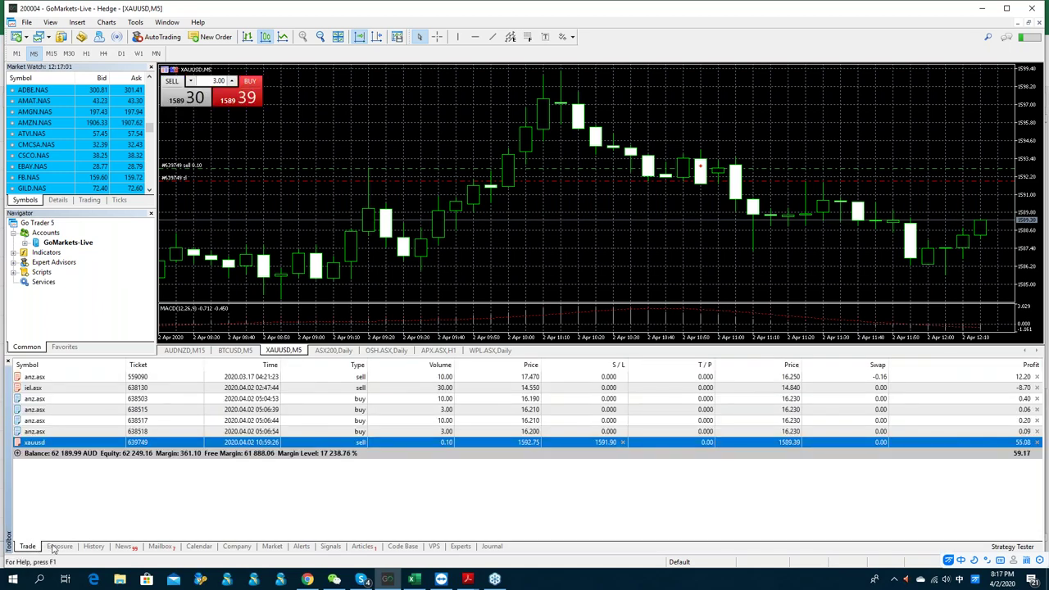
pyautogui.click(59, 546)
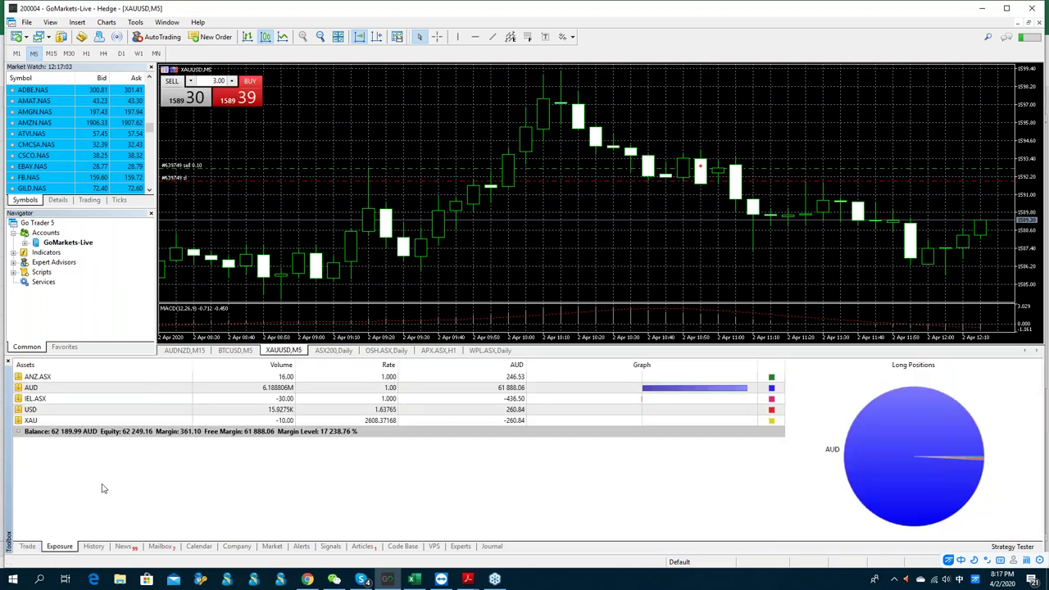
pyautogui.click(756, 391)
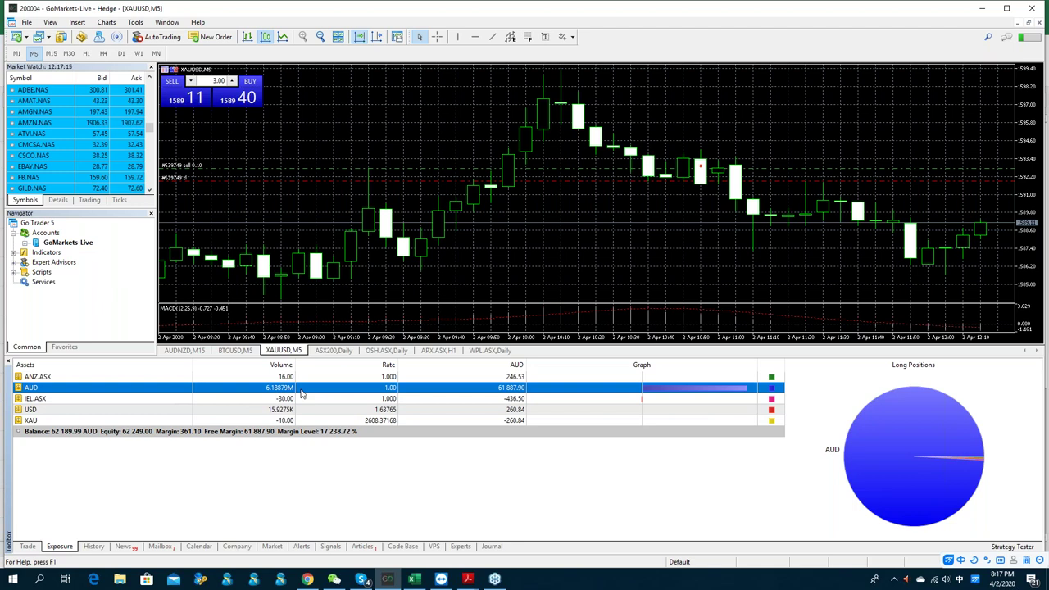
pyautogui.click(27, 545)
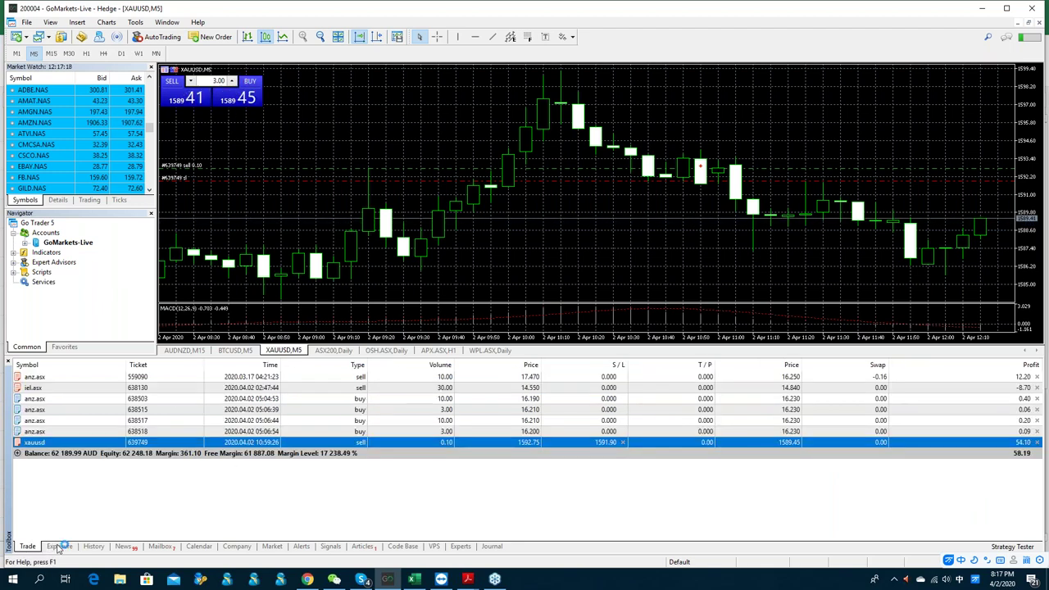
pyautogui.click(59, 546)
# Step: Look through the account's trade history, the market news headlines and the platform mailbox
pyautogui.click(95, 547)
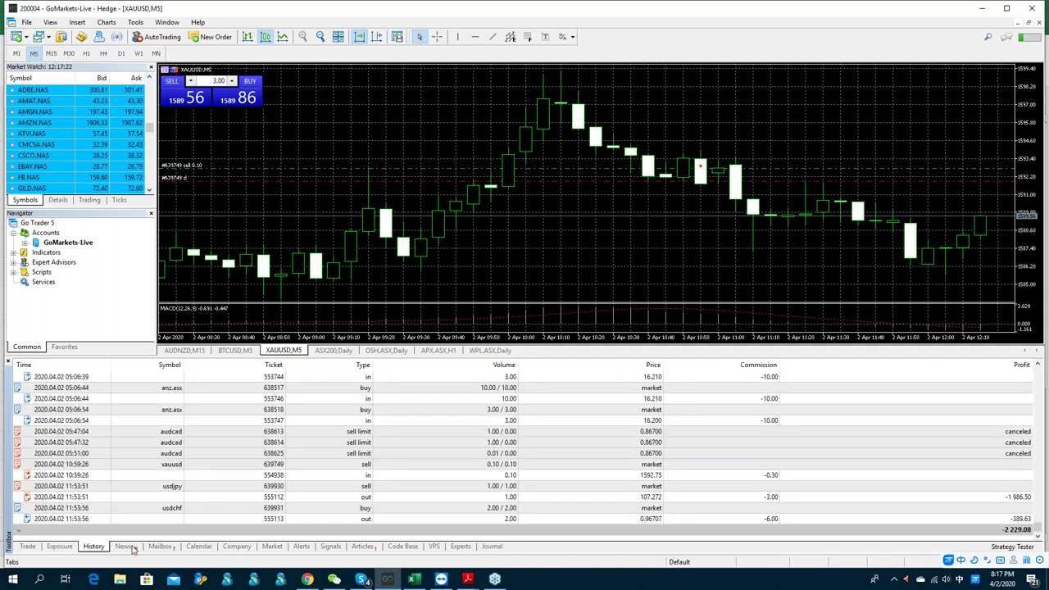
pyautogui.click(133, 548)
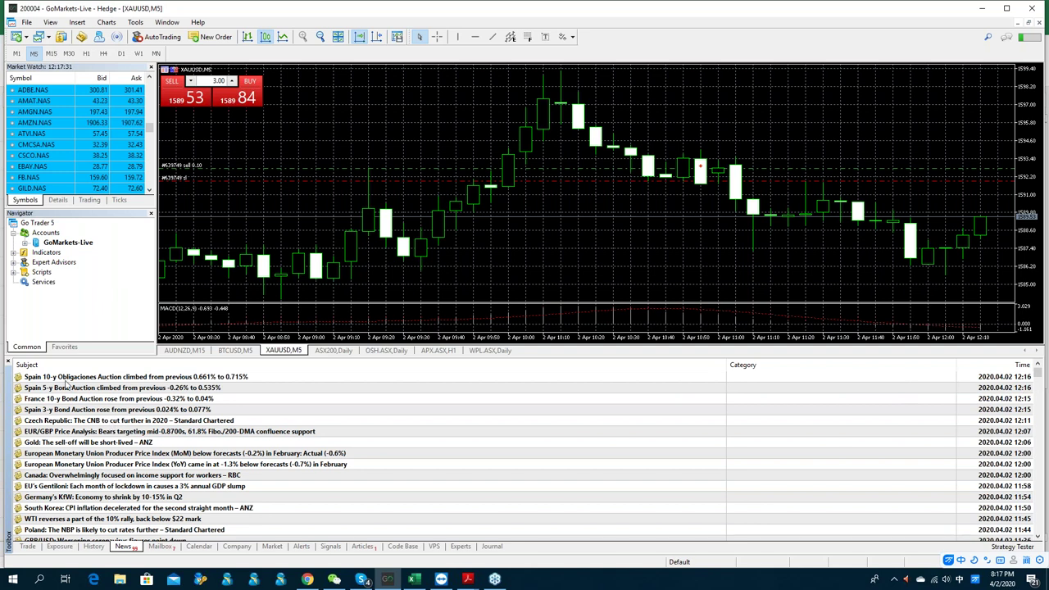
pyautogui.click(155, 547)
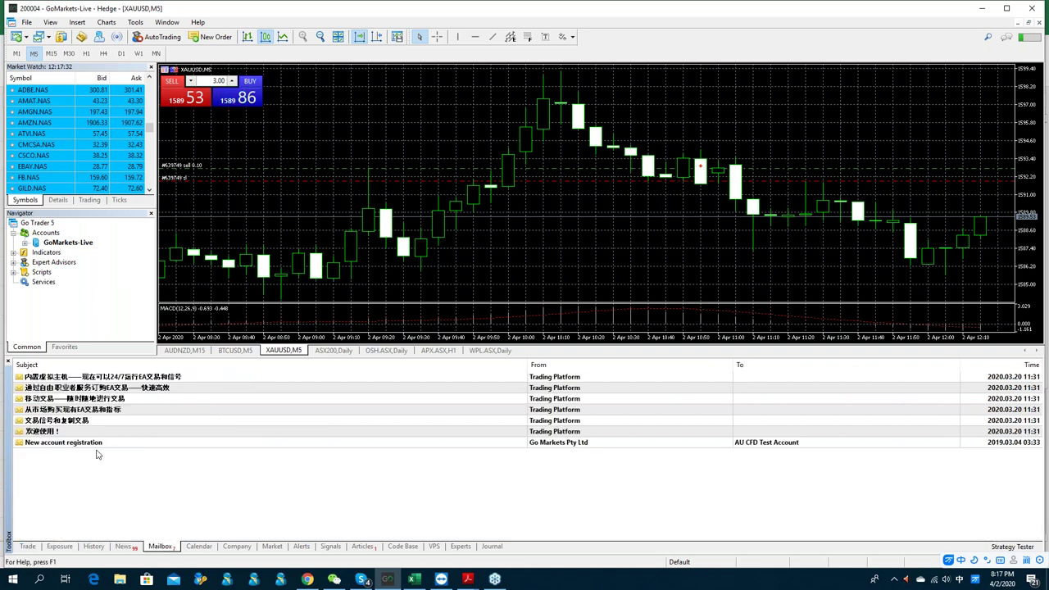
# Step: Open the economic calendar and enlarge the toolbox over the chart area to show more events
pyautogui.click(200, 546)
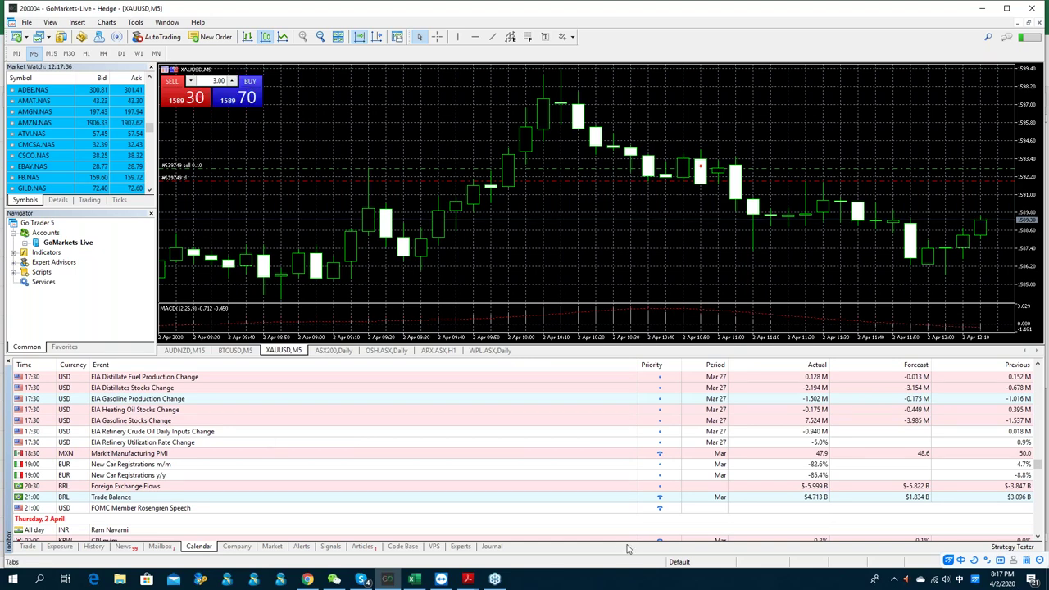
pyautogui.moveTo(361, 358); pyautogui.dragTo(196, 216)
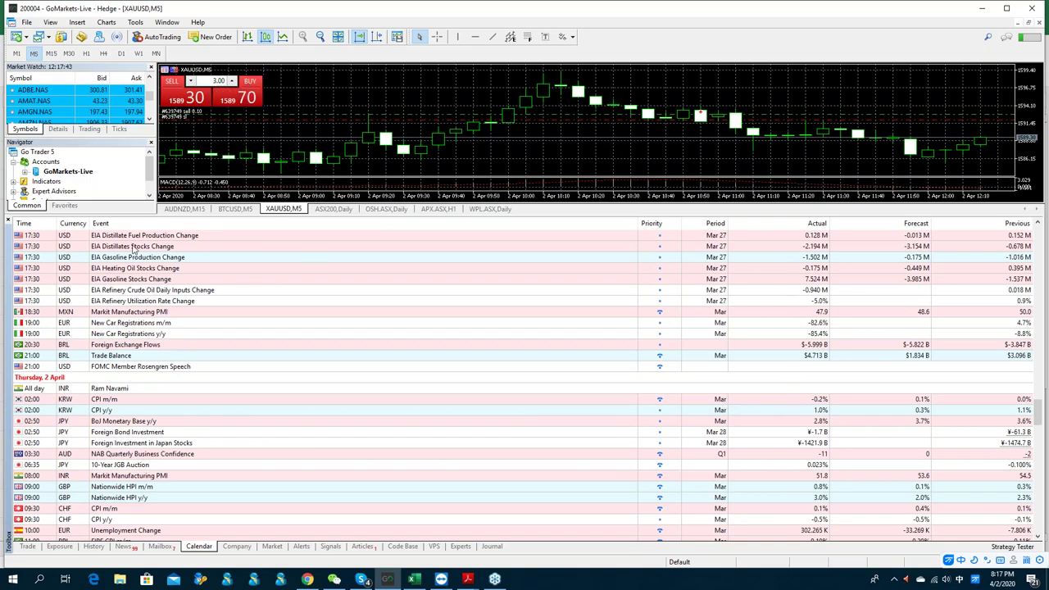
pyautogui.scroll(1, 91, 279)
pyautogui.scroll(-3, 74, 295)
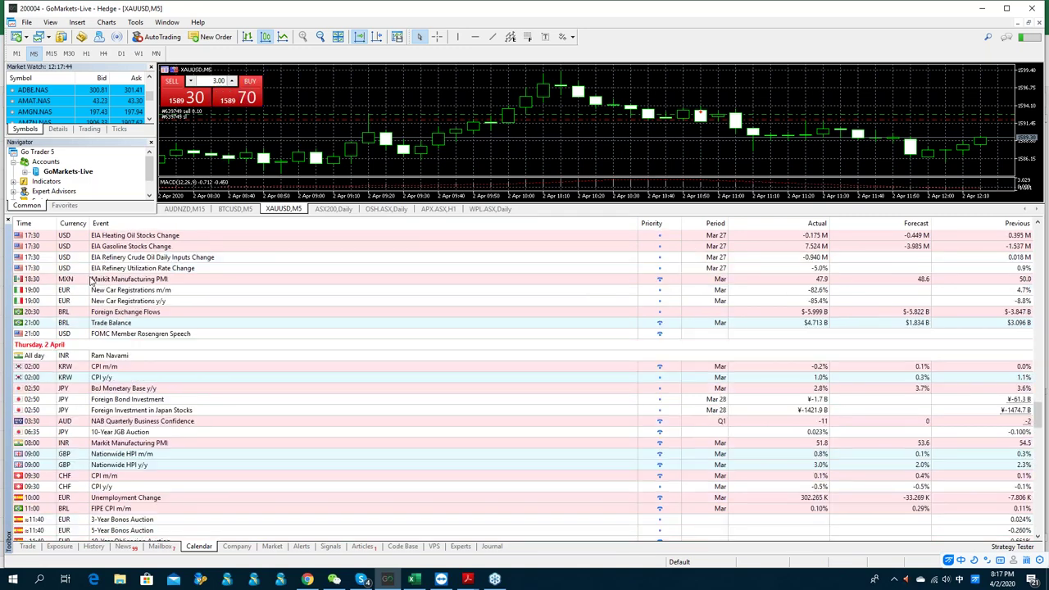
# Step: Examine the calendar events for Thursday, 2 April, including the actual figure for the EUR PPI y/y release
pyautogui.click(82, 312)
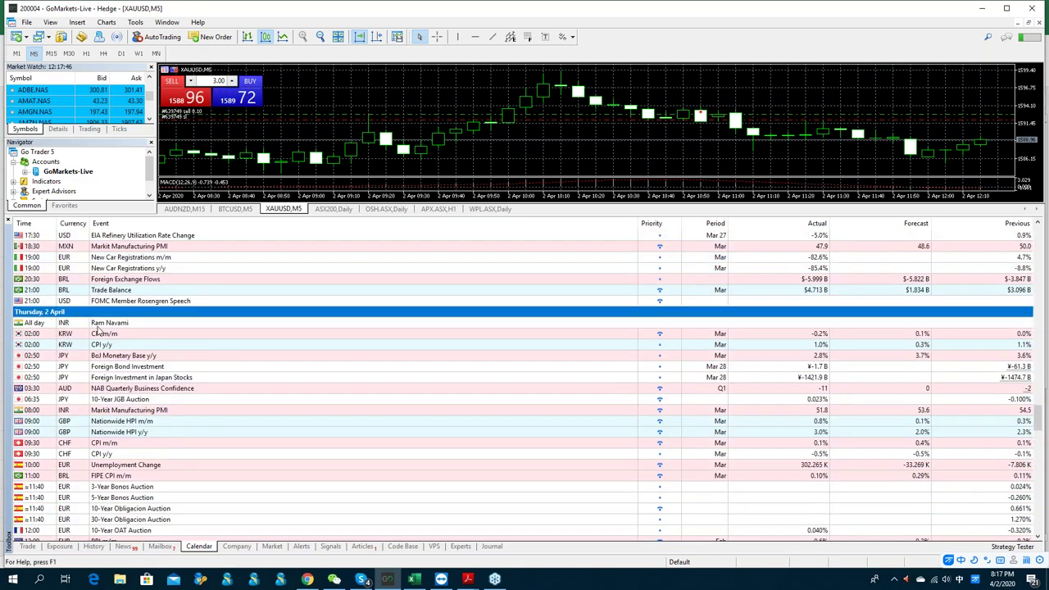
pyautogui.scroll(-3, 114, 360)
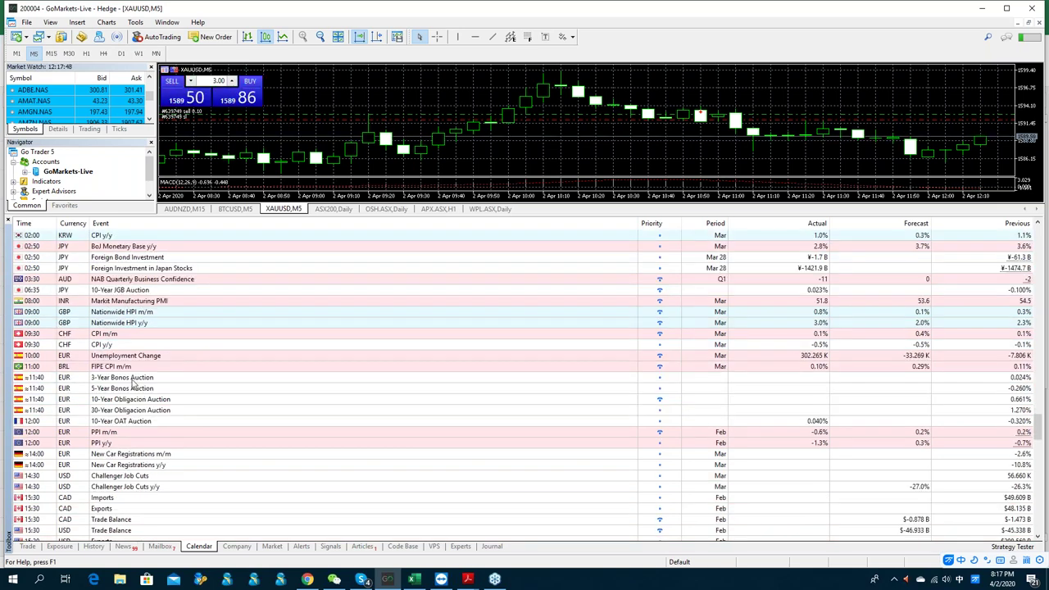
pyautogui.scroll(-5, 131, 384)
pyautogui.click(722, 280)
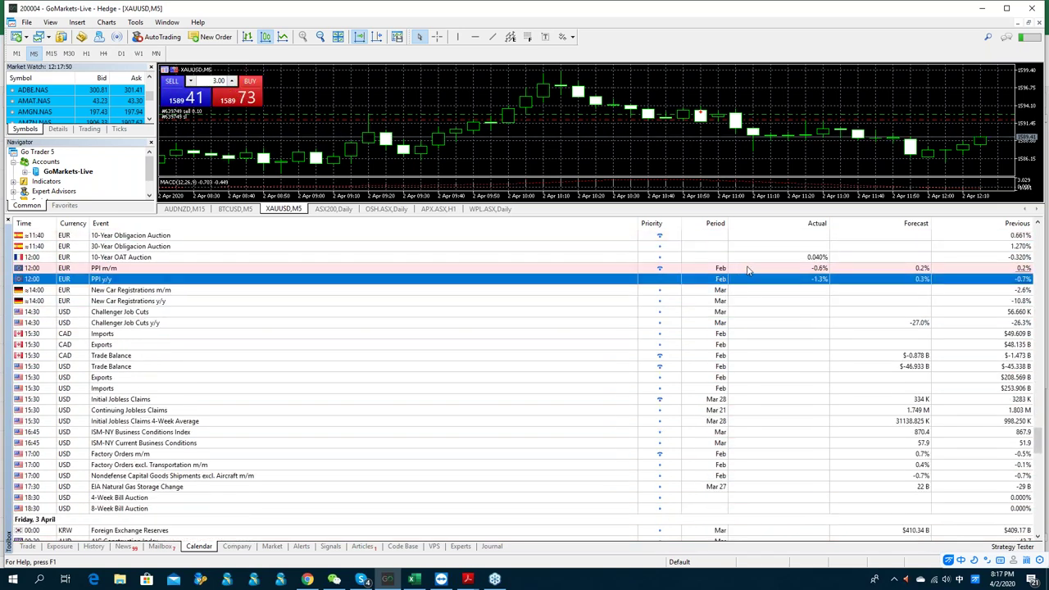
pyautogui.scroll(2, 749, 279)
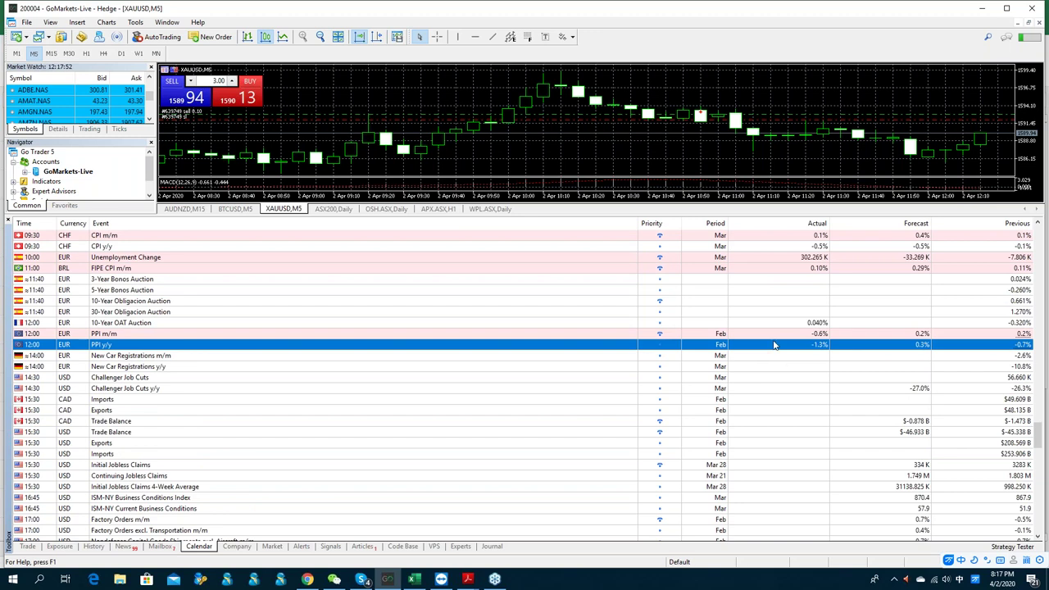
pyautogui.scroll(-4, 656, 370)
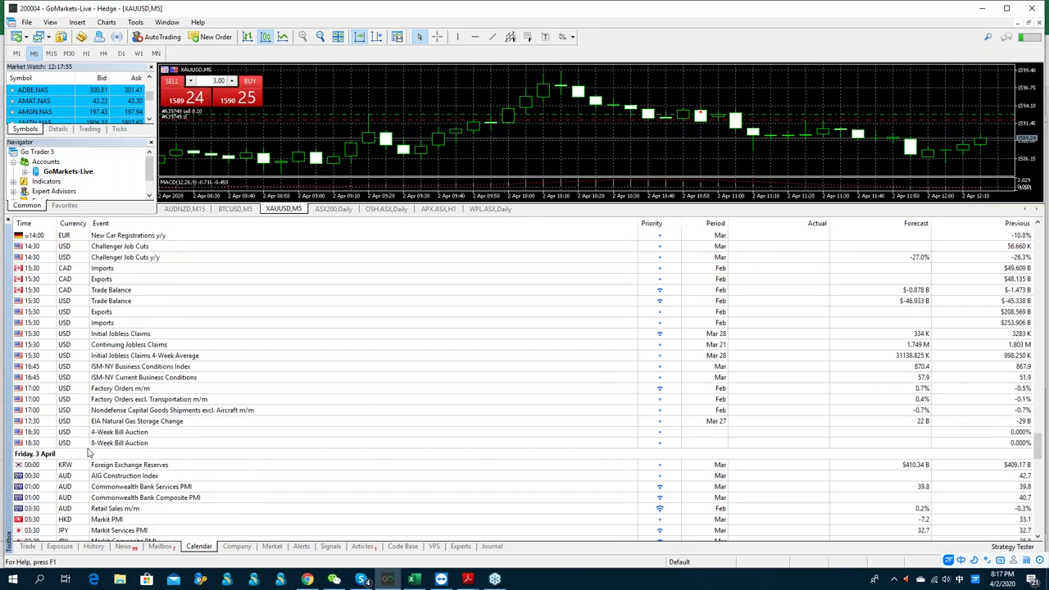
# Step: Browse the upcoming USD releases of 2 April and the AUD and CNY events listed for Friday, 3 April
pyautogui.click(90, 453)
pyautogui.scroll(-1, 205, 463)
pyautogui.click(131, 464)
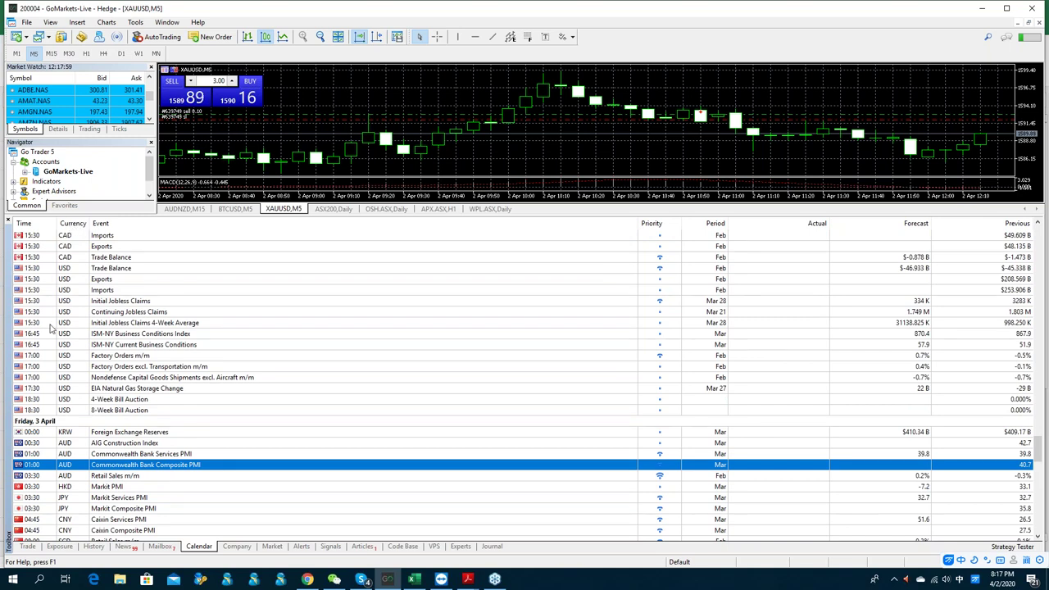
pyautogui.moveTo(71, 304); pyautogui.dragTo(71, 369)
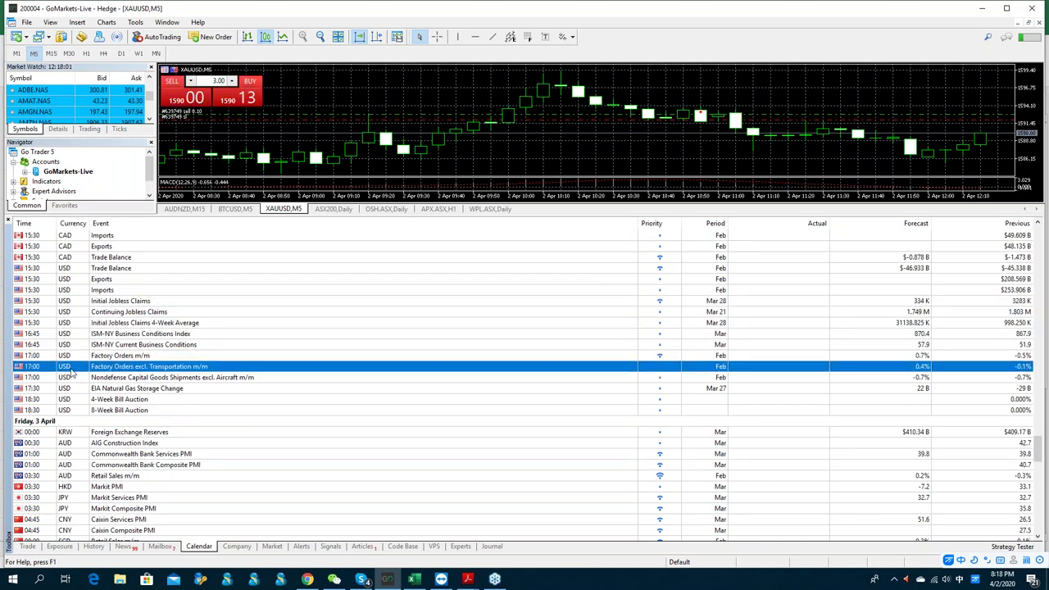
pyautogui.scroll(1, 70, 368)
pyautogui.scroll(2, 71, 368)
pyautogui.click(79, 369)
pyautogui.scroll(1, 81, 358)
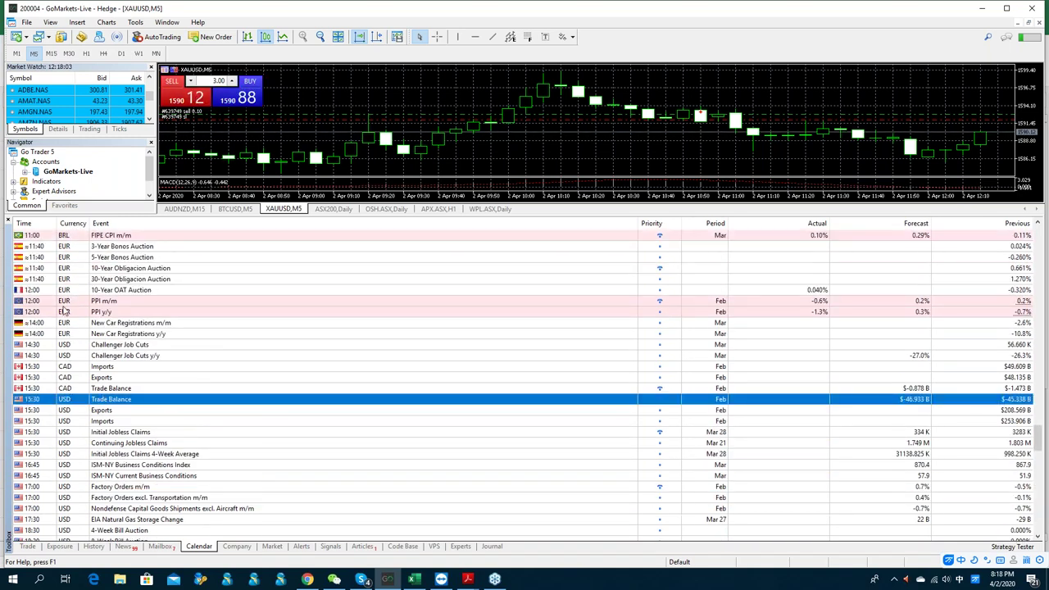
pyautogui.scroll(-6, 78, 368)
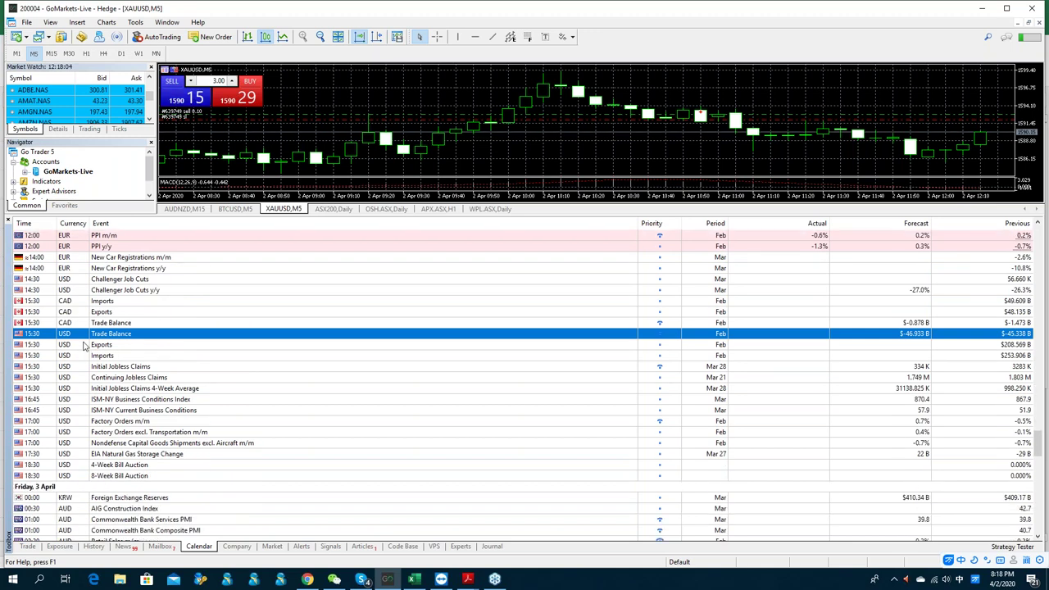
pyautogui.click(75, 378)
pyautogui.moveTo(75, 384); pyautogui.dragTo(82, 466)
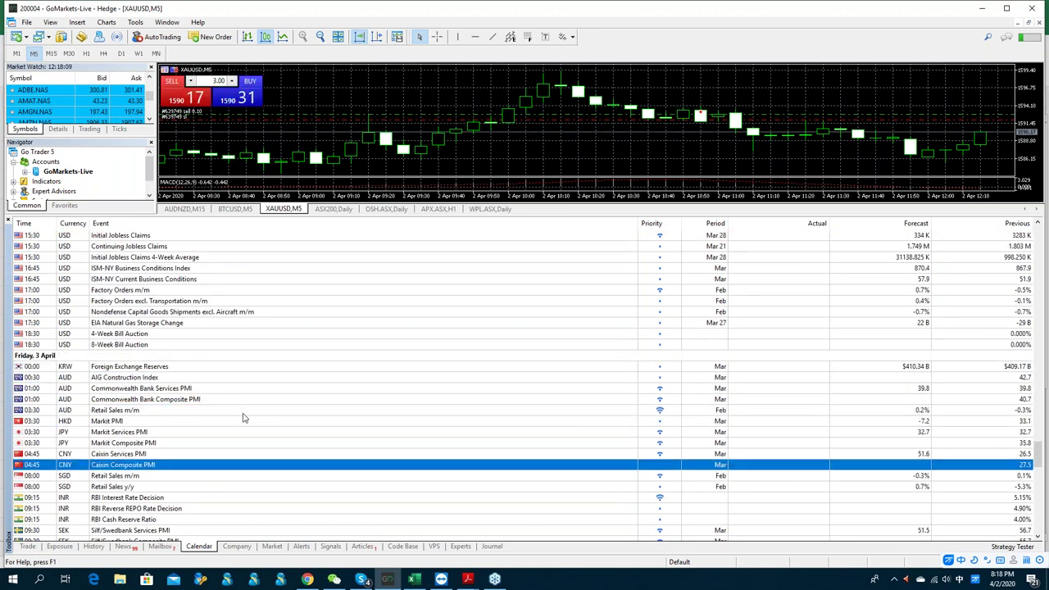
# Step: Inspect the forecast and previous values of the 2 April USD releases, including Factory Orders and Initial Jobless Claims
pyautogui.scroll(4, 243, 418)
pyautogui.click(915, 436)
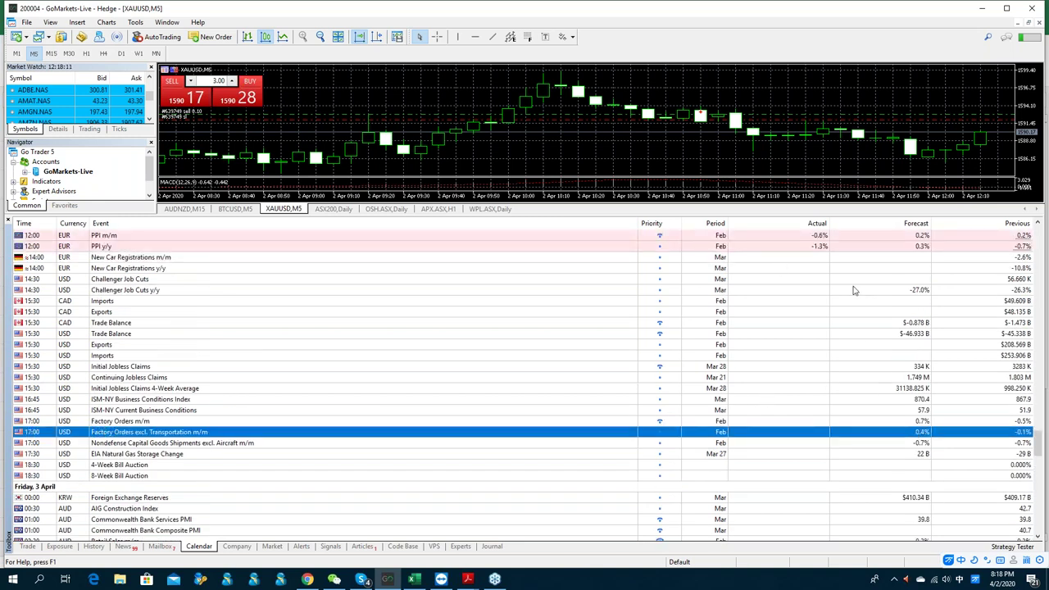
pyautogui.moveTo(961, 425); pyautogui.dragTo(987, 390)
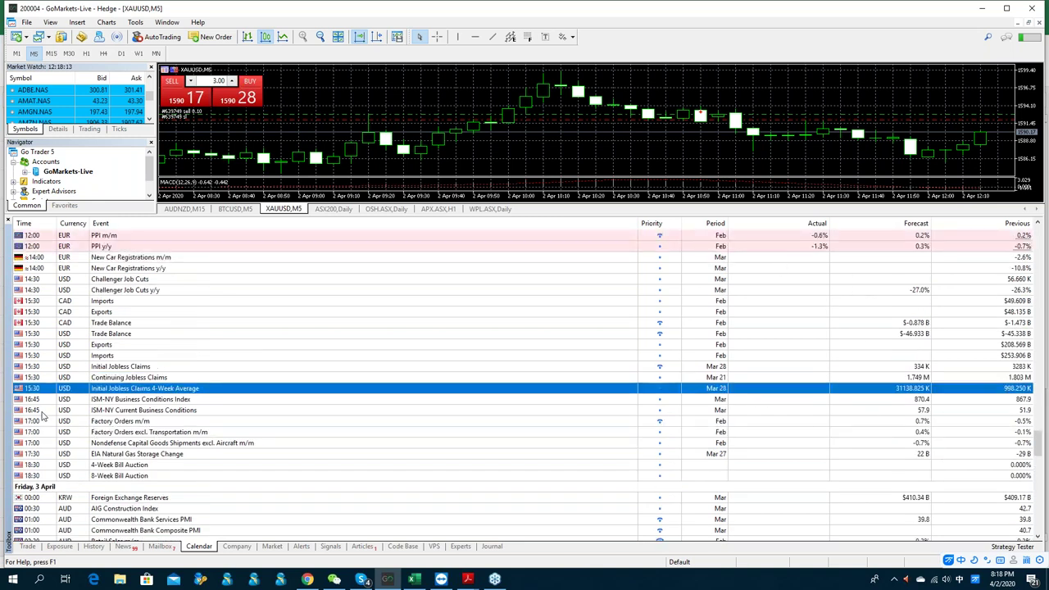
pyautogui.click(125, 366)
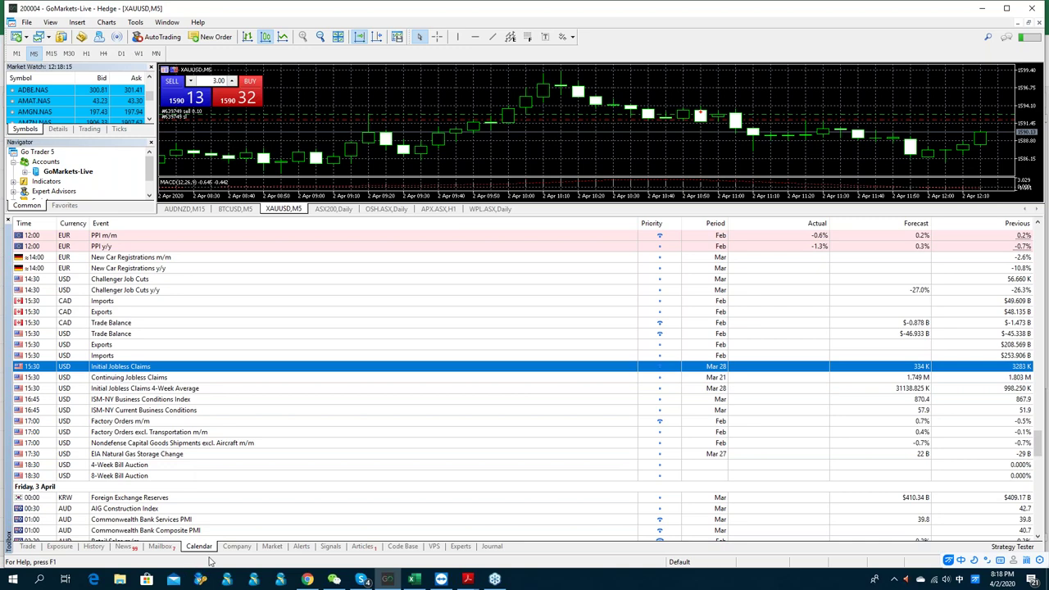
# Step: Open the company page and switch the MQL5 site language from English to Chinese
pyautogui.click(236, 546)
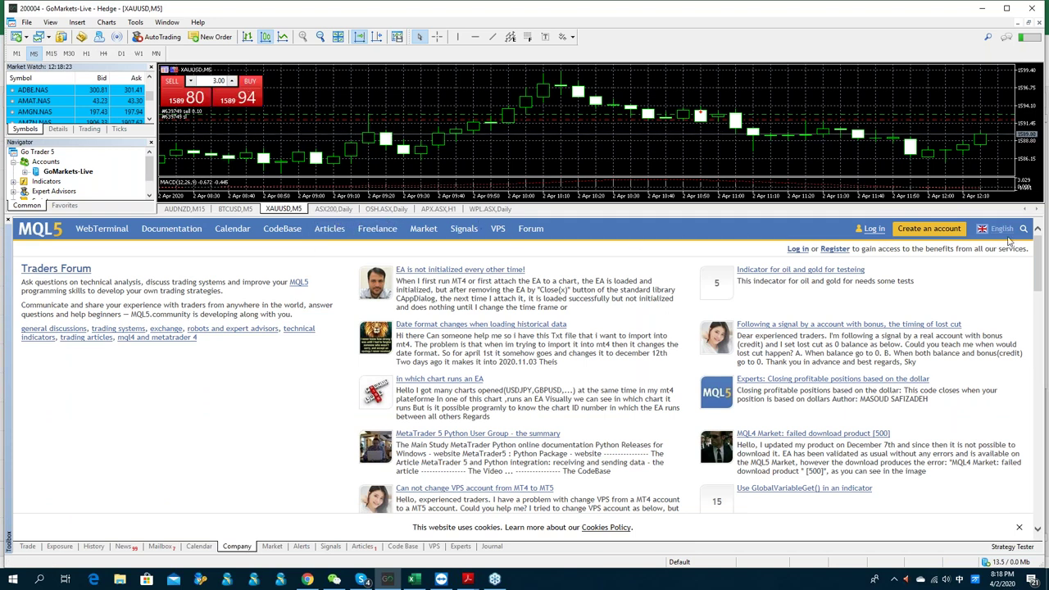
pyautogui.moveTo(1007, 232)
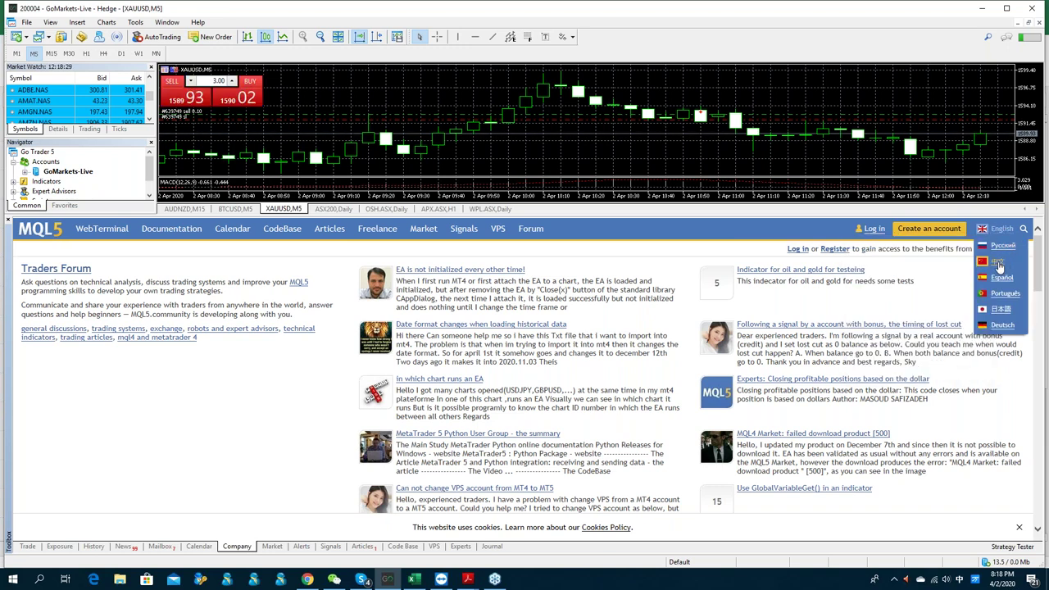
pyautogui.moveTo(997, 267)
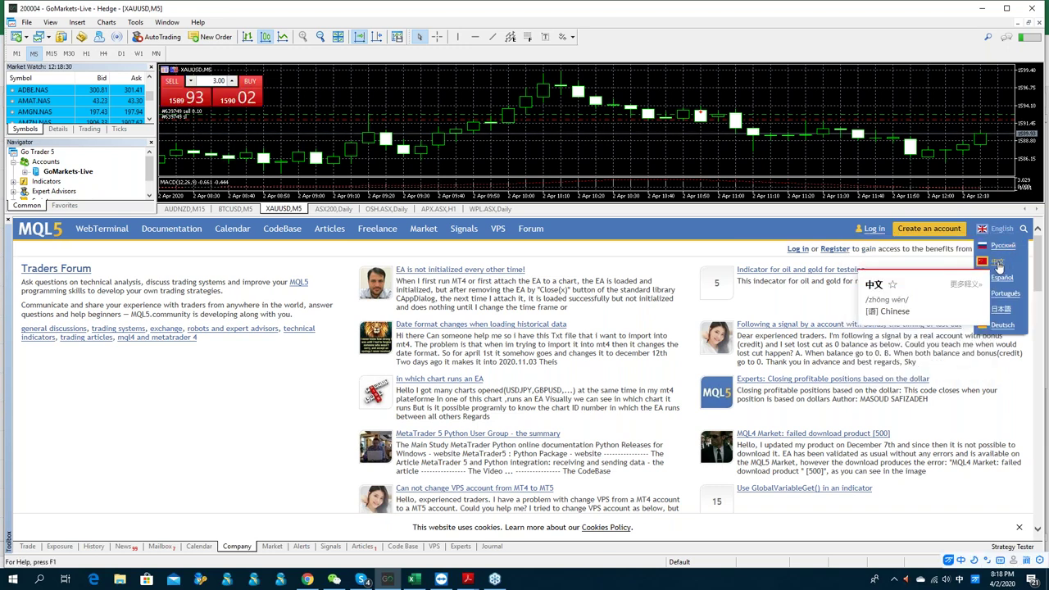
pyautogui.click(997, 262)
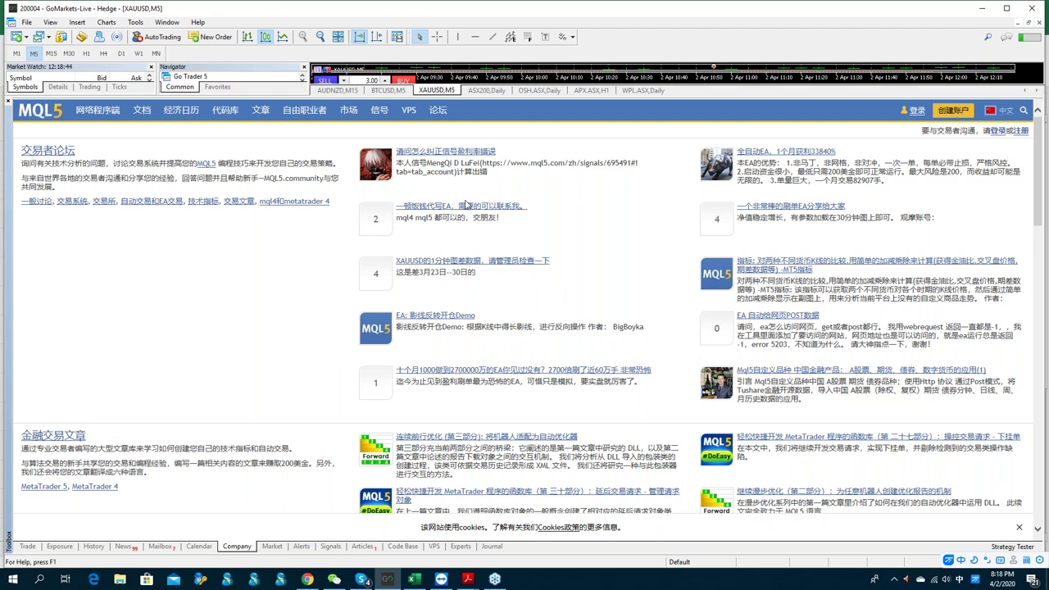
# Step: Examine the traders forum post offering to write EAs for the price of a meal, including its MQL4 and MQL5 note
pyautogui.moveTo(527, 206); pyautogui.dragTo(396, 206)
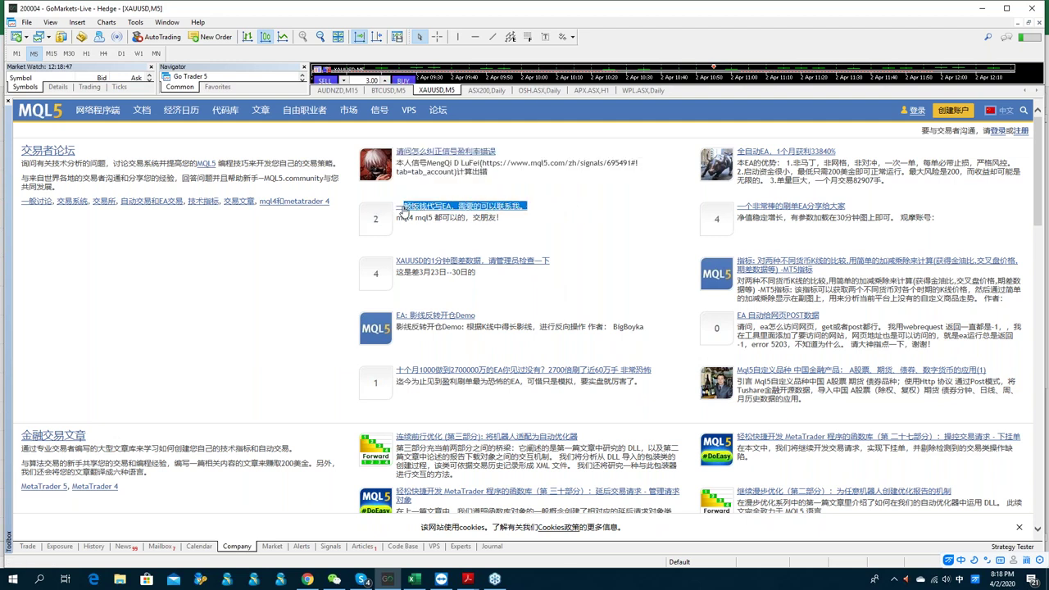
pyautogui.click(618, 220)
pyautogui.moveTo(516, 221); pyautogui.dragTo(395, 204)
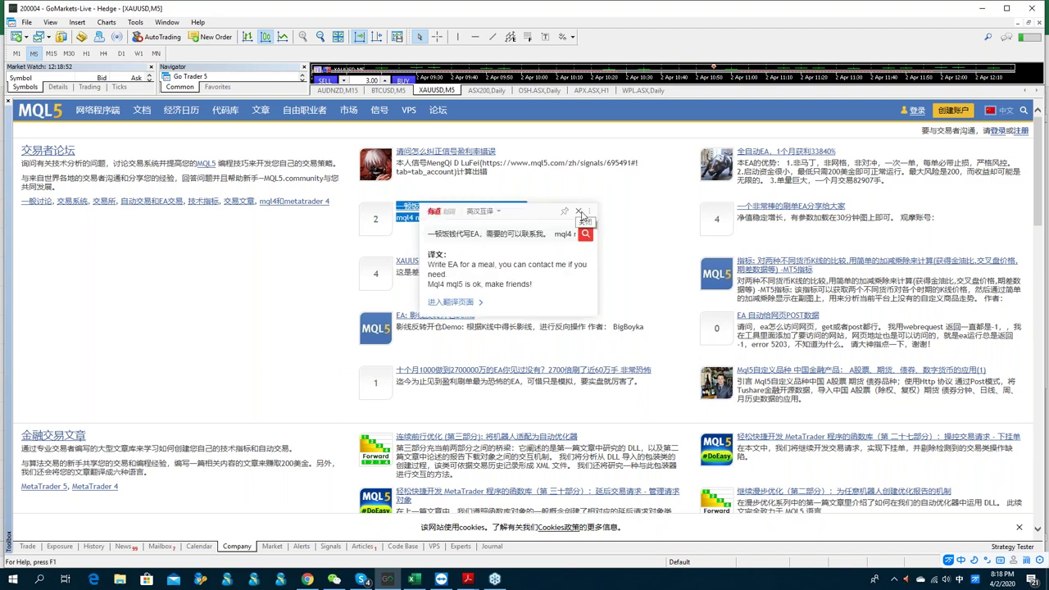
pyautogui.click(578, 212)
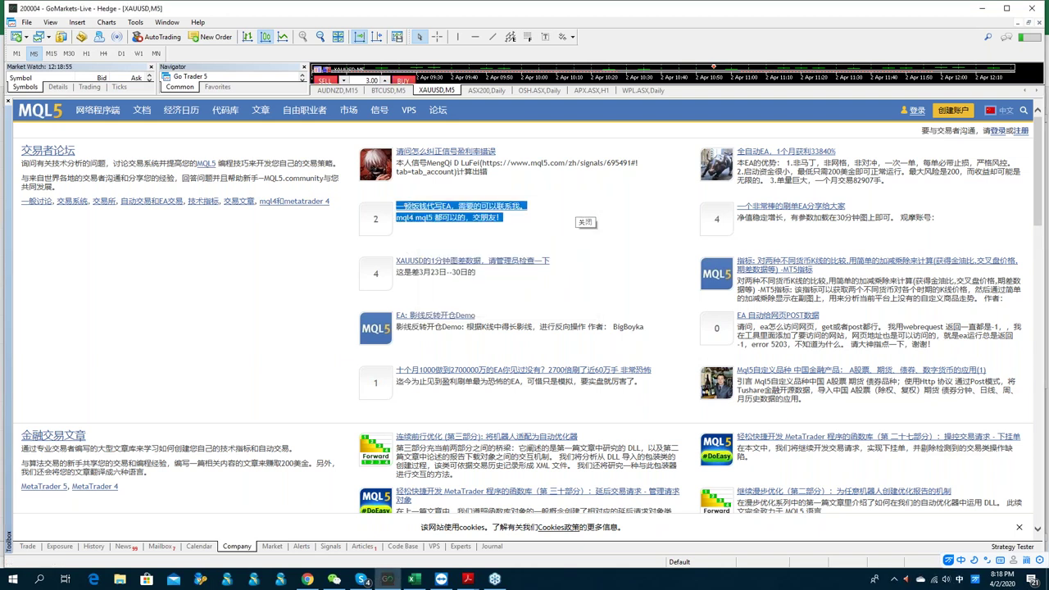
pyautogui.click(569, 217)
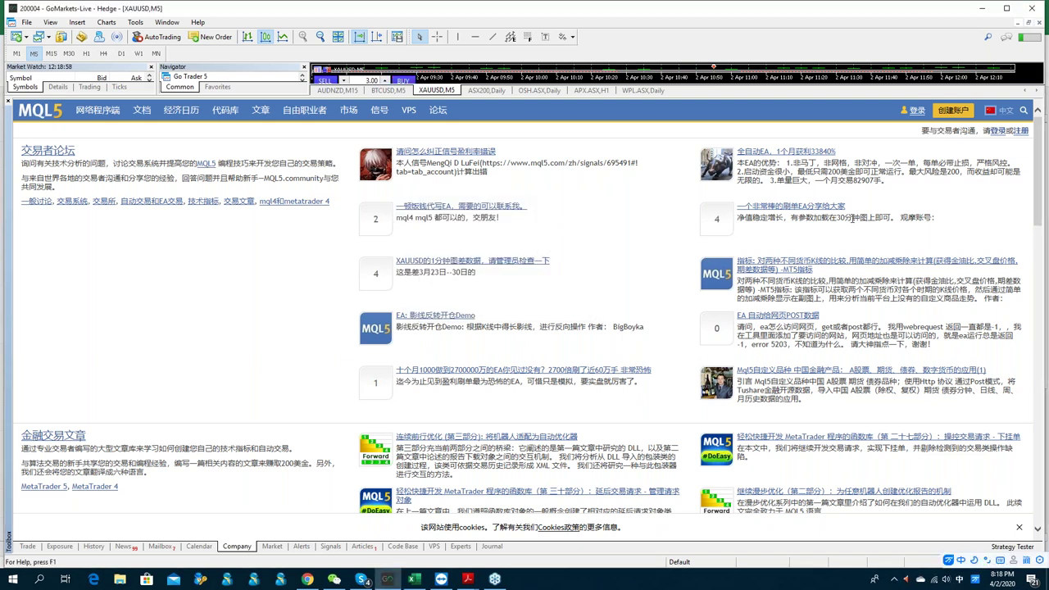
# Step: Examine the forum posts sharing an EA for 30-minute charts and advertising a fully automatic EA with 33840% monthly profit
pyautogui.moveTo(942, 219); pyautogui.dragTo(736, 204)
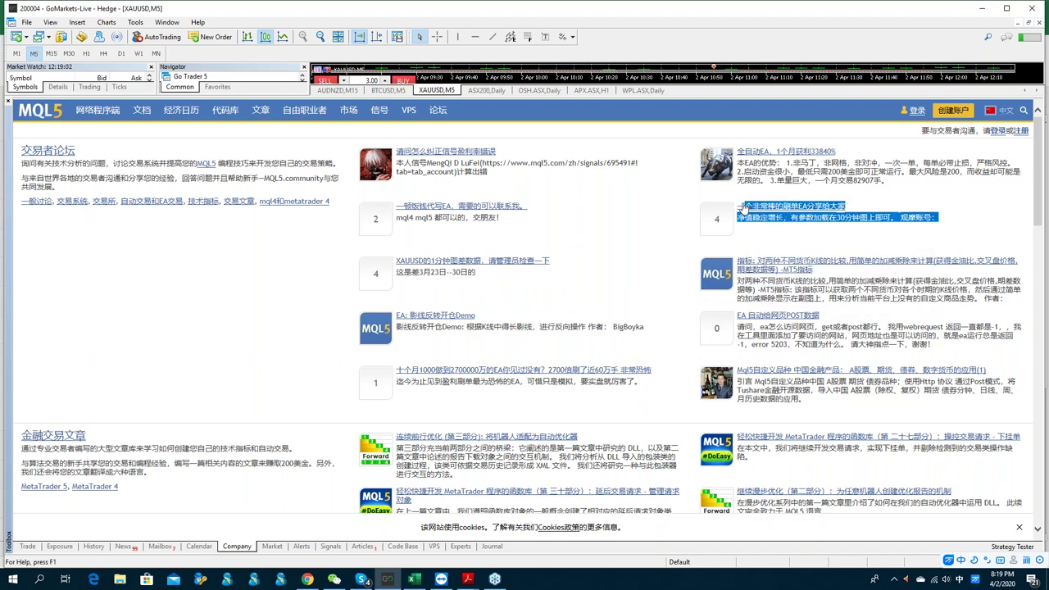
pyautogui.moveTo(835, 153); pyautogui.dragTo(736, 155)
pyautogui.click(902, 166)
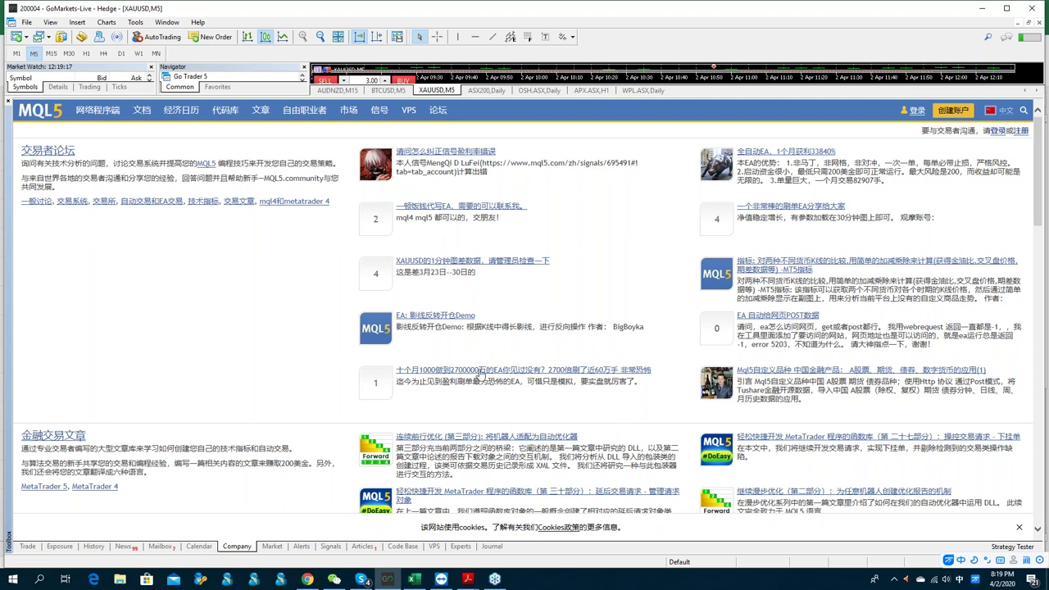
# Step: Examine the forum post about an EA that multiplied 1000 by 2700 in ten months, including its remark on simulated trading
pyautogui.moveTo(642, 383); pyautogui.dragTo(399, 377)
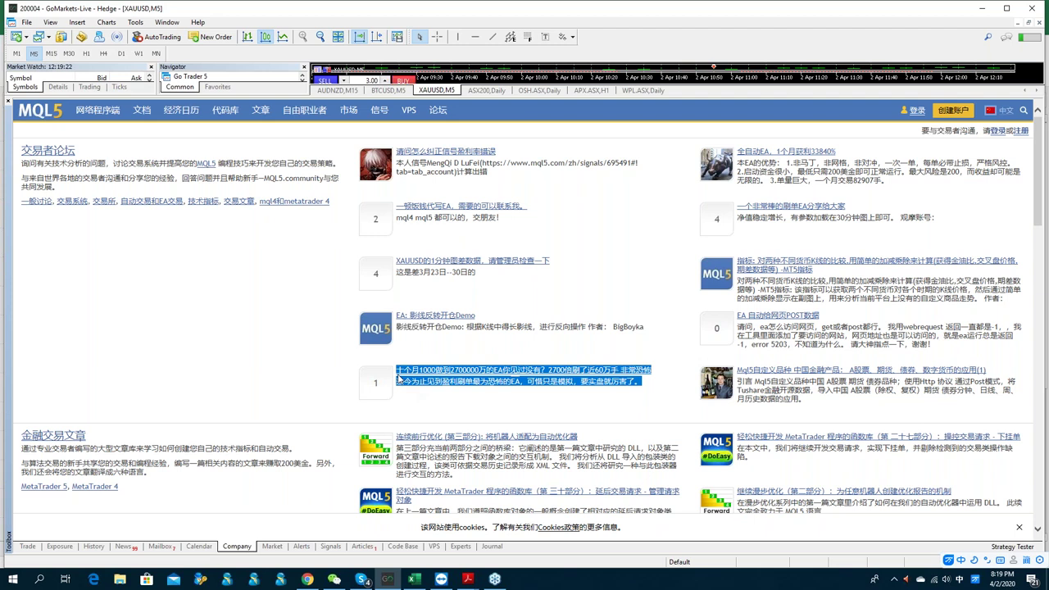
pyautogui.moveTo(429, 382); pyautogui.dragTo(640, 382)
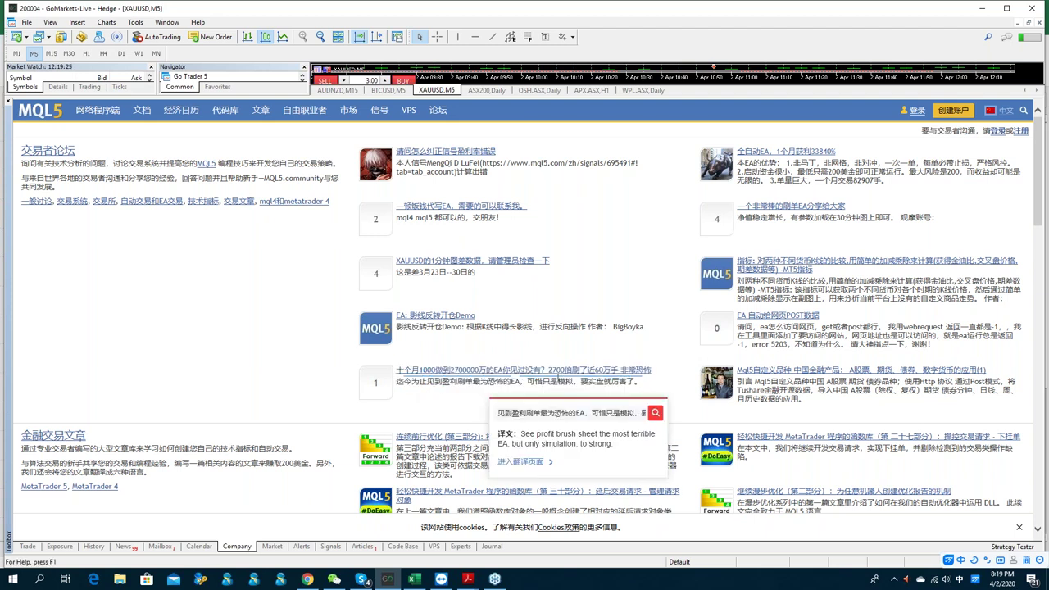
pyautogui.click(531, 385)
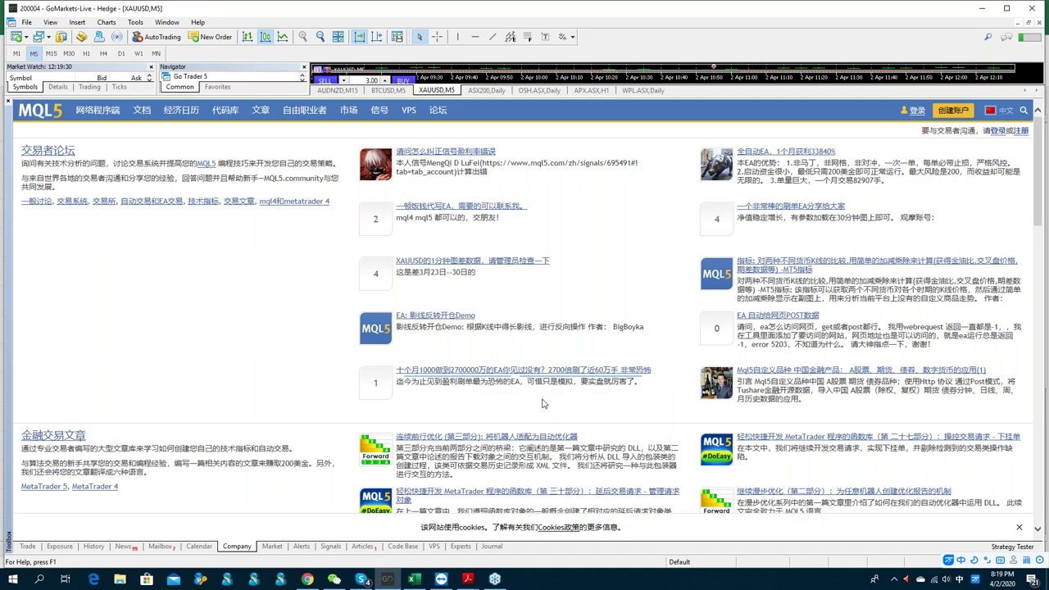
pyautogui.moveTo(426, 382); pyautogui.dragTo(655, 384)
pyautogui.moveTo(511, 382); pyautogui.dragTo(396, 374)
pyautogui.click(534, 401)
pyautogui.moveTo(991, 370)
pyautogui.mouseDown()
pyautogui.moveTo(779, 373)
pyautogui.moveTo(990, 372)
pyautogui.mouseUp()
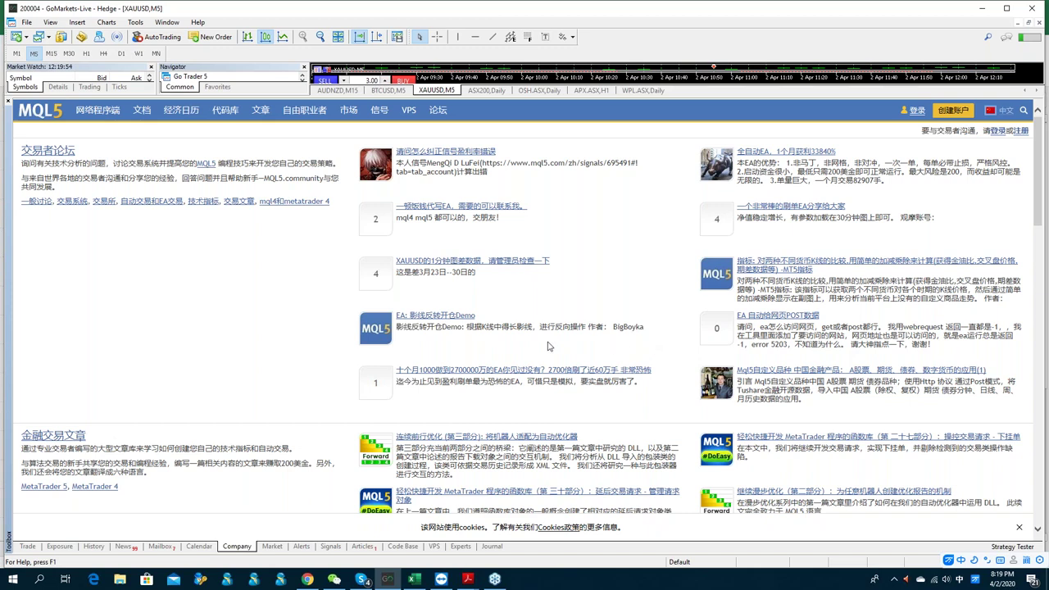
# Step: Browse the financial trading articles section and examine the title of the continuous forward optimization article
pyautogui.scroll(-1, 550, 347)
pyautogui.scroll(-5, 431, 187)
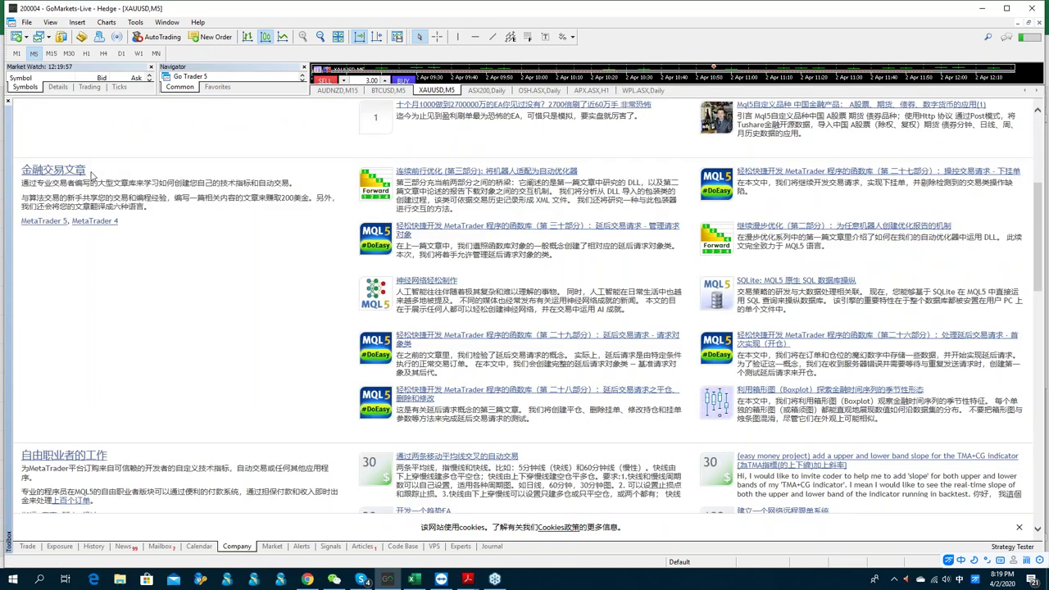
pyautogui.moveTo(578, 171); pyautogui.dragTo(440, 174)
pyautogui.click(471, 309)
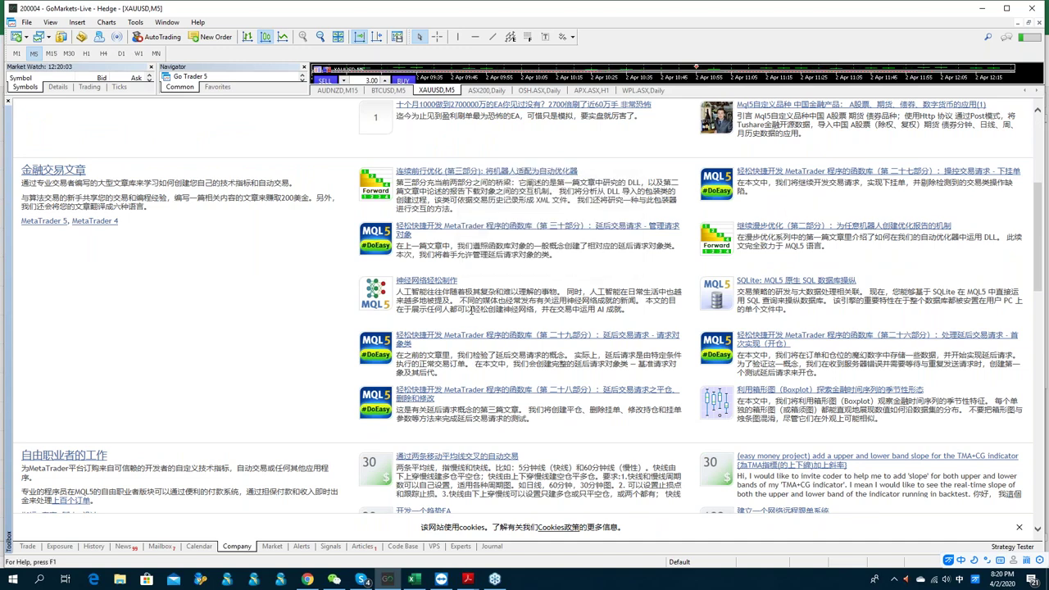
# Step: Examine the freelance section, including its heading, the service description and the listed EA programming jobs
pyautogui.scroll(-3, 471, 310)
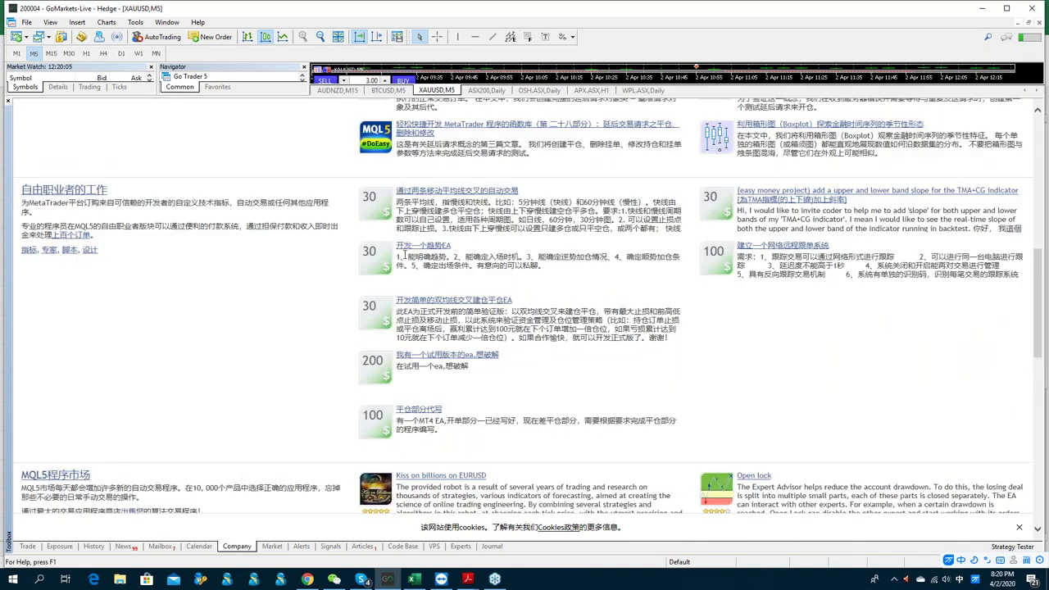
pyautogui.click(107, 191)
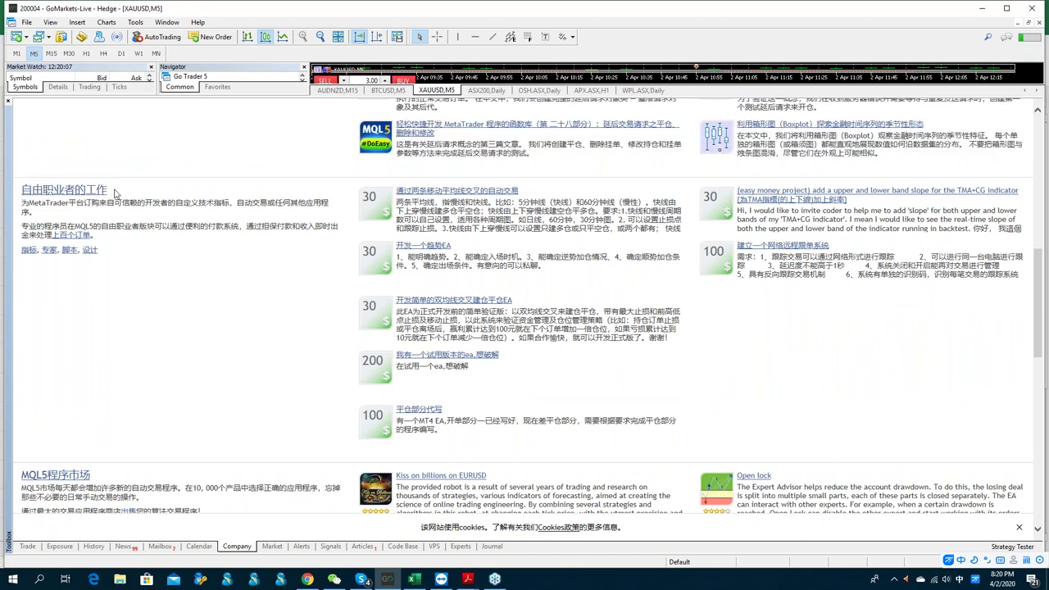
pyautogui.doubleClick(106, 191)
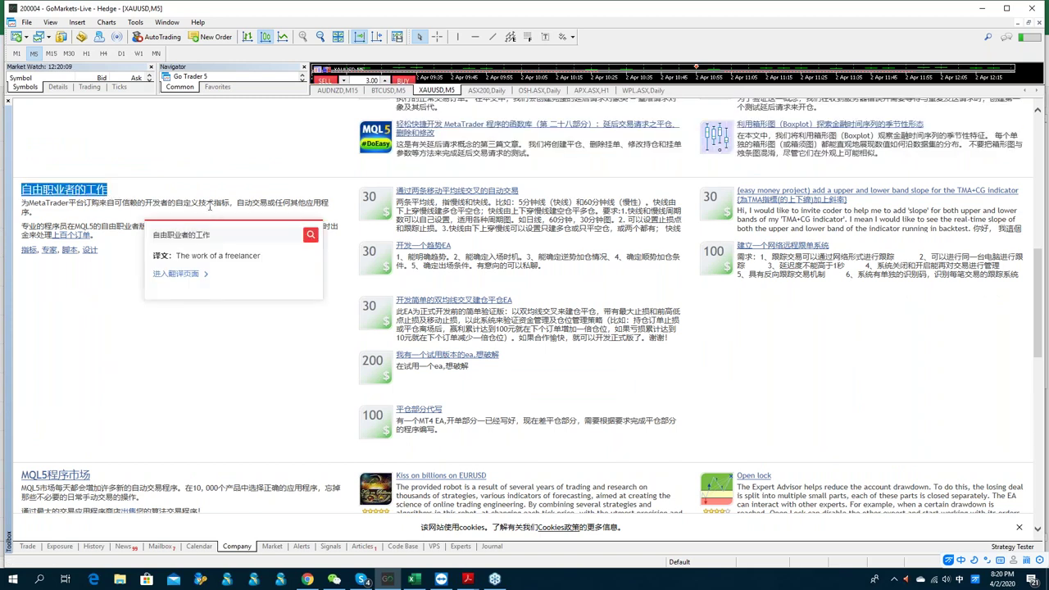
pyautogui.click(235, 218)
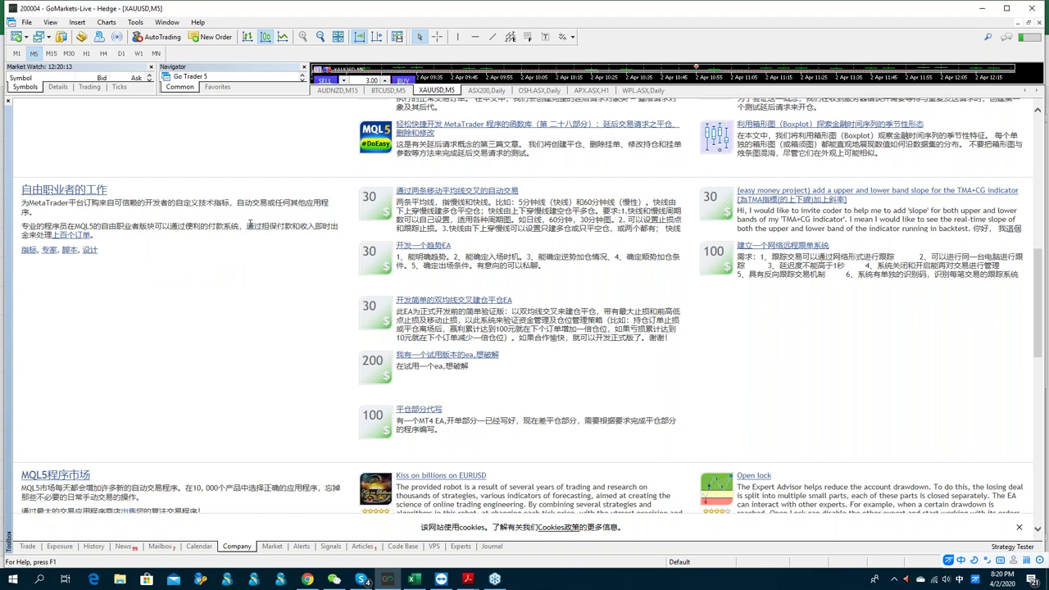
pyautogui.moveTo(250, 226)
# Step: Browse the MQL5 program market and the trading signals section, including the description of becoming a signal provider
pyautogui.scroll(-4, 588, 277)
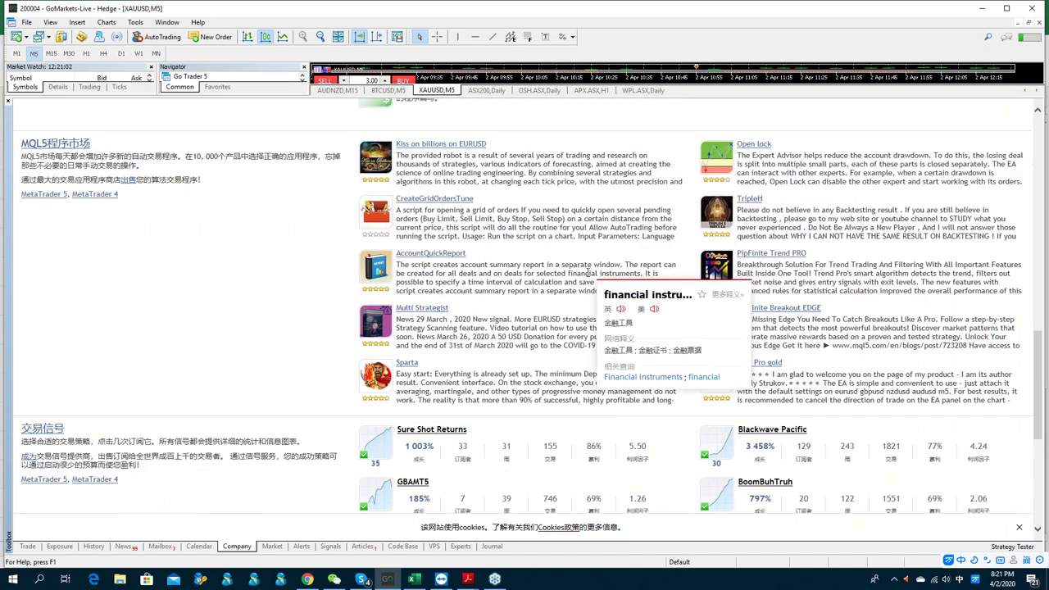
pyautogui.scroll(-4, 588, 277)
pyautogui.scroll(1, 556, 278)
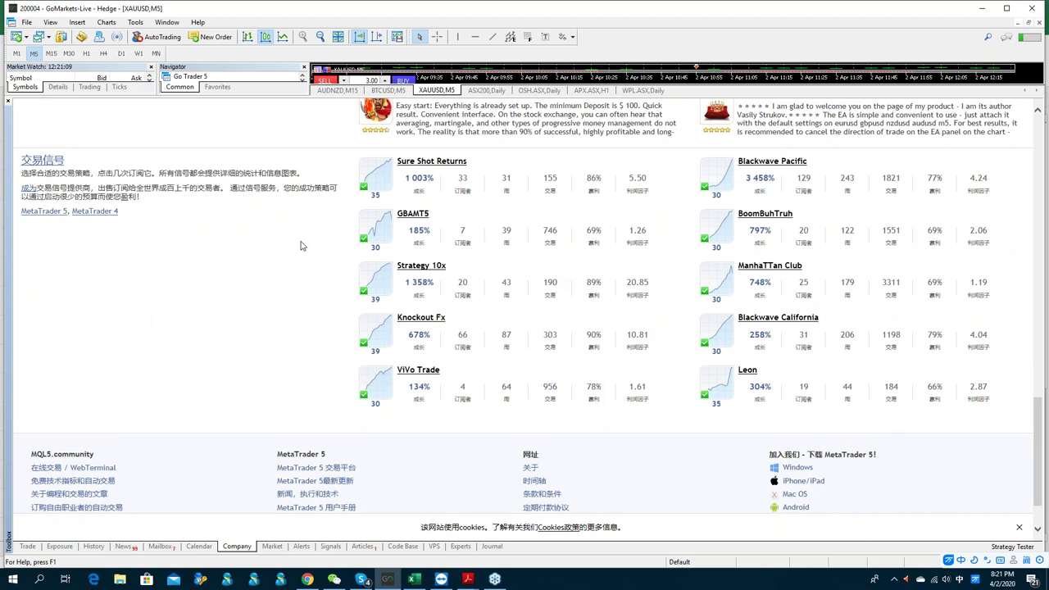
pyautogui.moveTo(151, 187); pyautogui.dragTo(243, 204)
# Step: Compare the growth, subscriber numbers and subscription prices of the listed signals, including Blackwave Pacific, Sure Shot Returns and Knockout Fx
pyautogui.moveTo(759, 190)
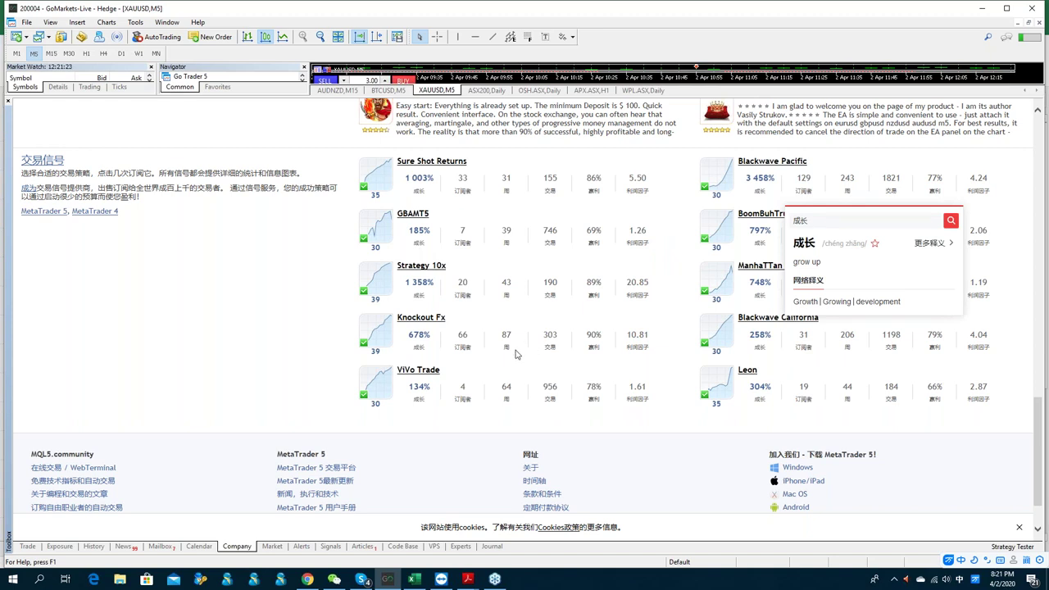
pyautogui.moveTo(816, 180); pyautogui.dragTo(795, 188)
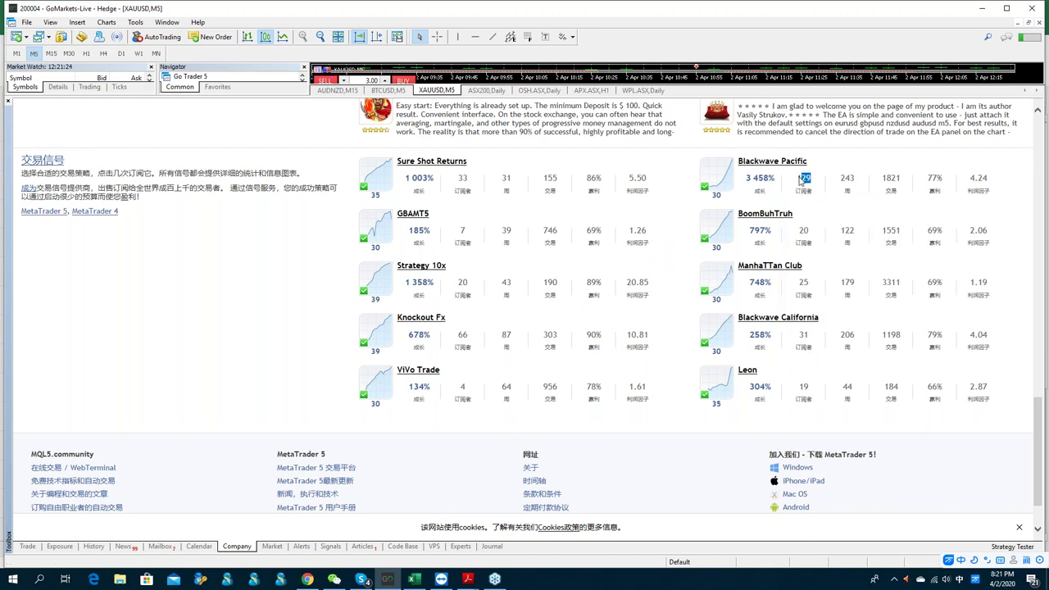
pyautogui.moveTo(468, 178); pyautogui.dragTo(457, 179)
pyautogui.click(795, 185)
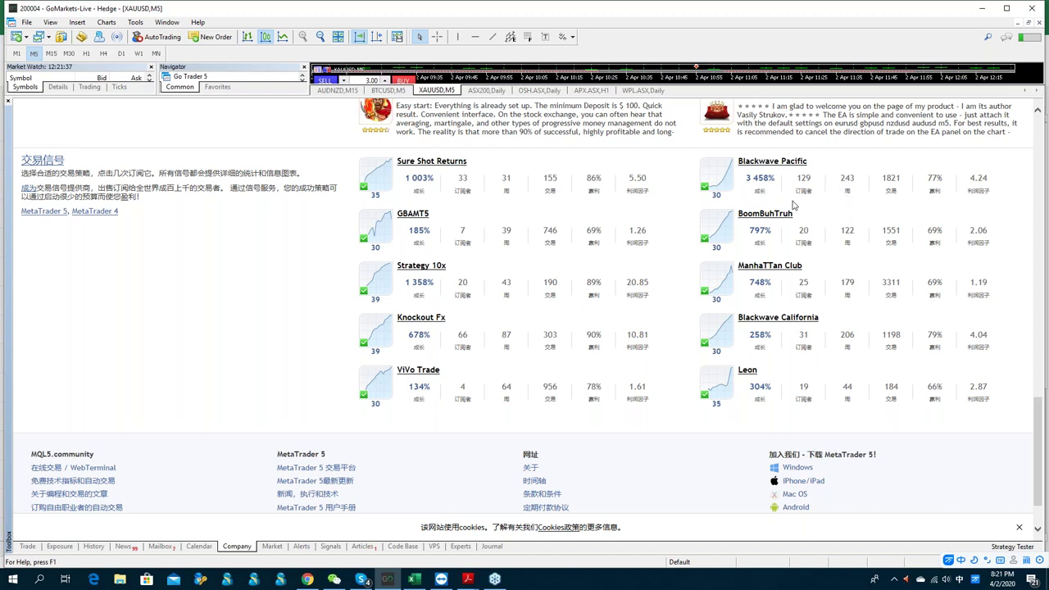
pyautogui.doubleClick(716, 247)
pyautogui.doubleClick(375, 195)
pyautogui.doubleClick(375, 351)
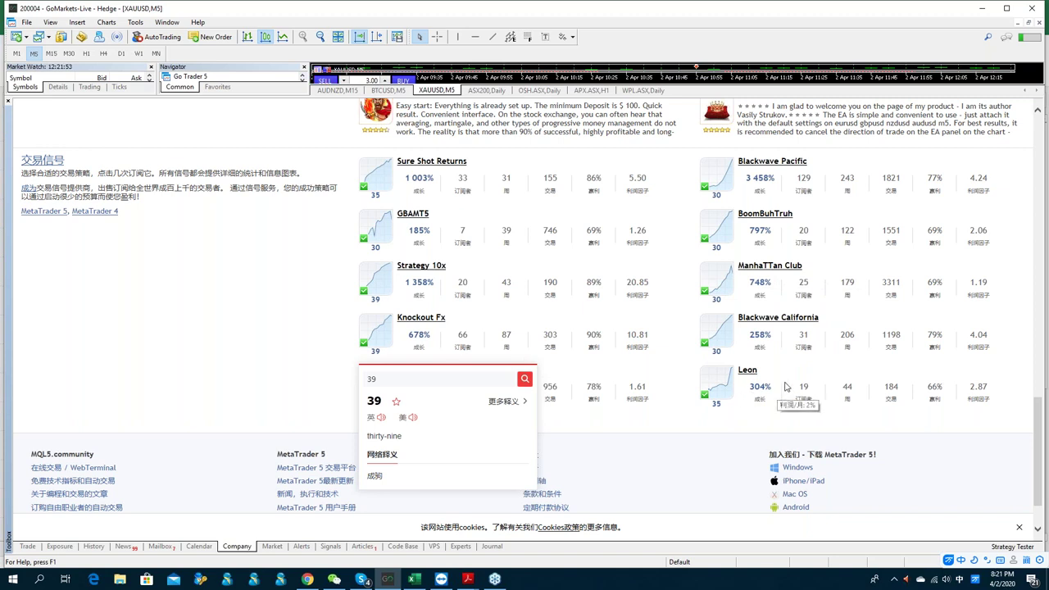
# Step: Compare the profit factors of the ManhaTTan Club, BoomBuhTruh and Blackwave Pacific signals
pyautogui.doubleClick(980, 284)
pyautogui.doubleClick(978, 230)
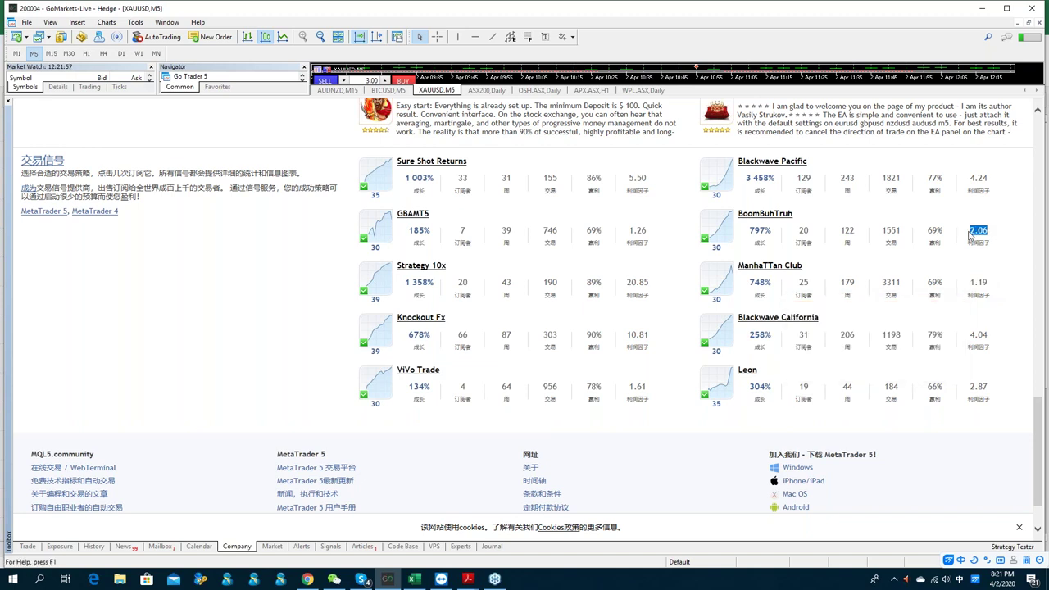
pyautogui.click(981, 267)
pyautogui.moveTo(989, 178); pyautogui.dragTo(970, 179)
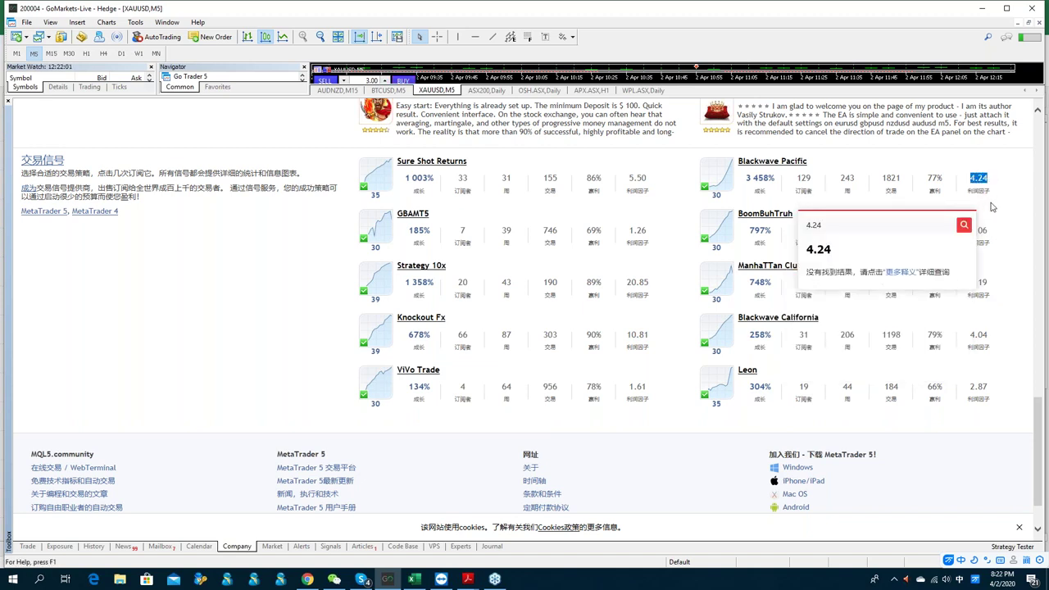
pyautogui.click(1000, 185)
pyautogui.click(977, 175)
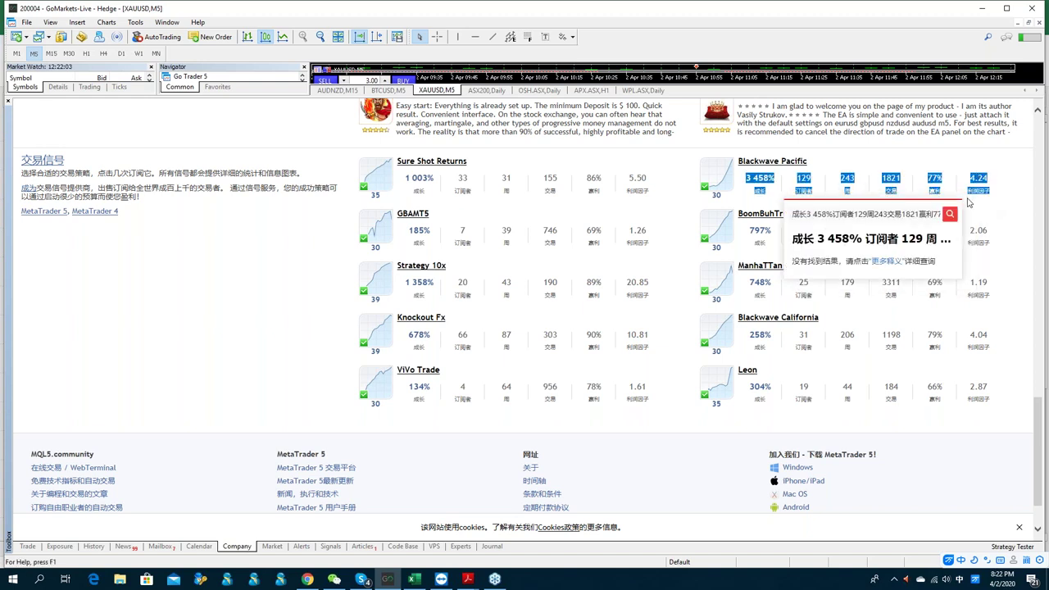
# Step: Inspect the trade counts of Blackwave Pacific and ManhaTTan Club and the number of weeks Blackwave Pacific has run
pyautogui.doubleClick(891, 177)
pyautogui.click(898, 161)
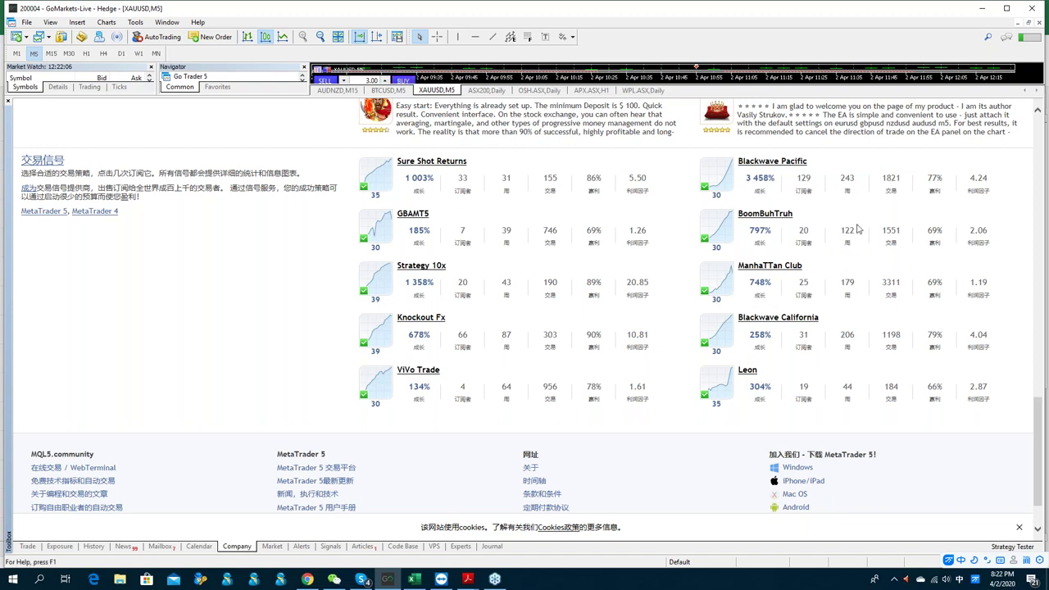
pyautogui.doubleClick(892, 282)
pyautogui.click(995, 281)
pyautogui.doubleClick(847, 178)
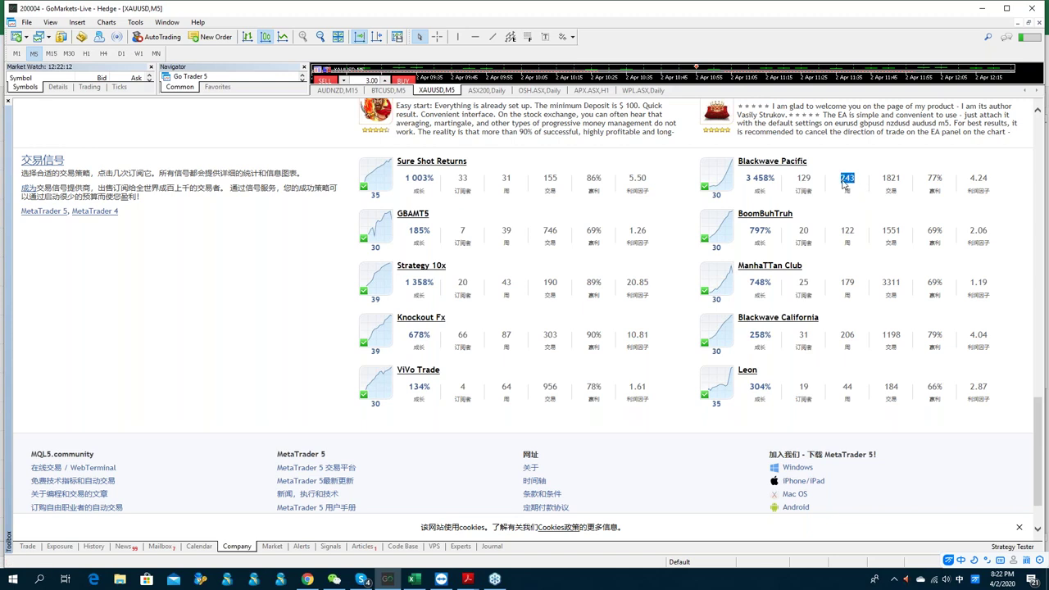
pyautogui.click(848, 192)
pyautogui.doubleClick(847, 178)
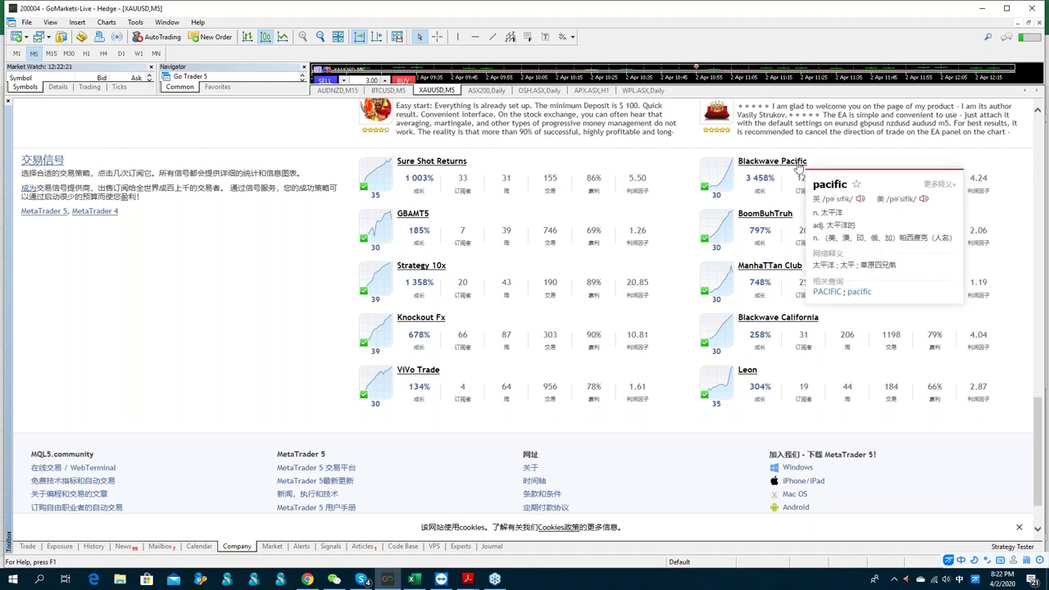
# Step: Open the Blackwave Pacific signal's details and examine its equity and profit figures
pyautogui.click(769, 162)
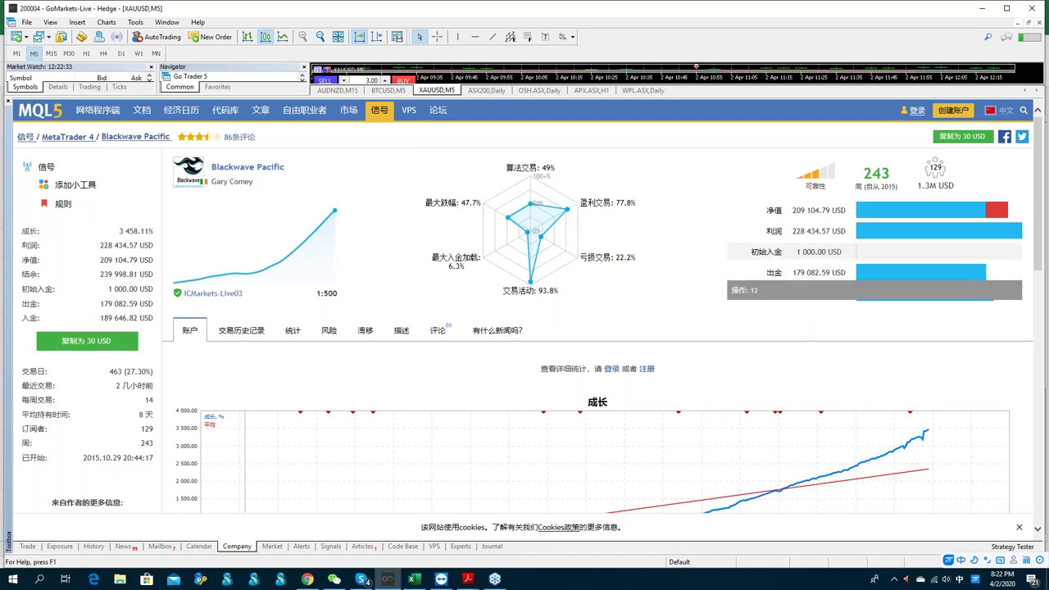
pyautogui.moveTo(813, 216)
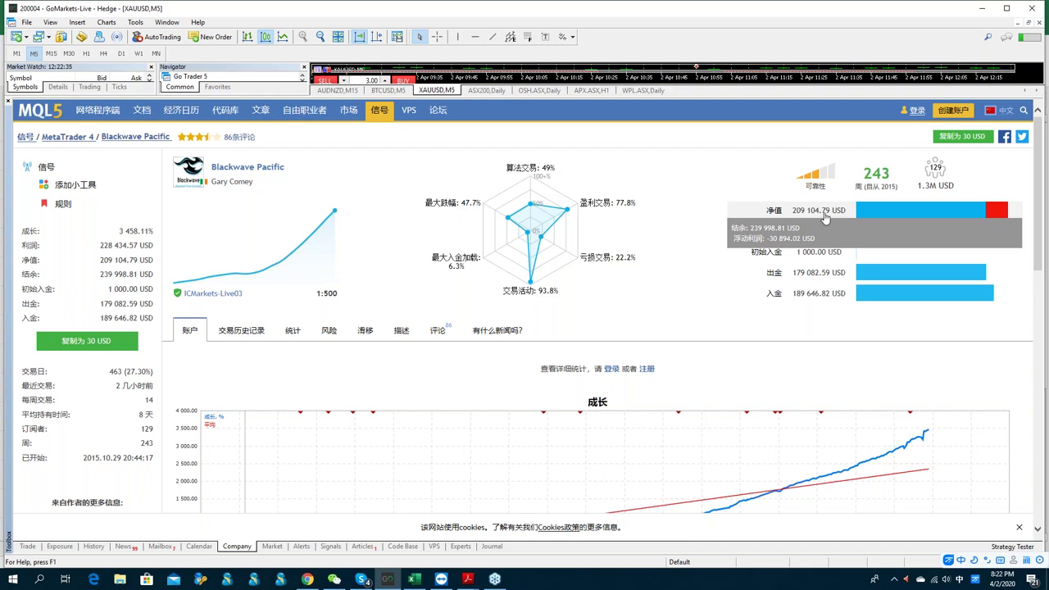
pyautogui.moveTo(810, 235)
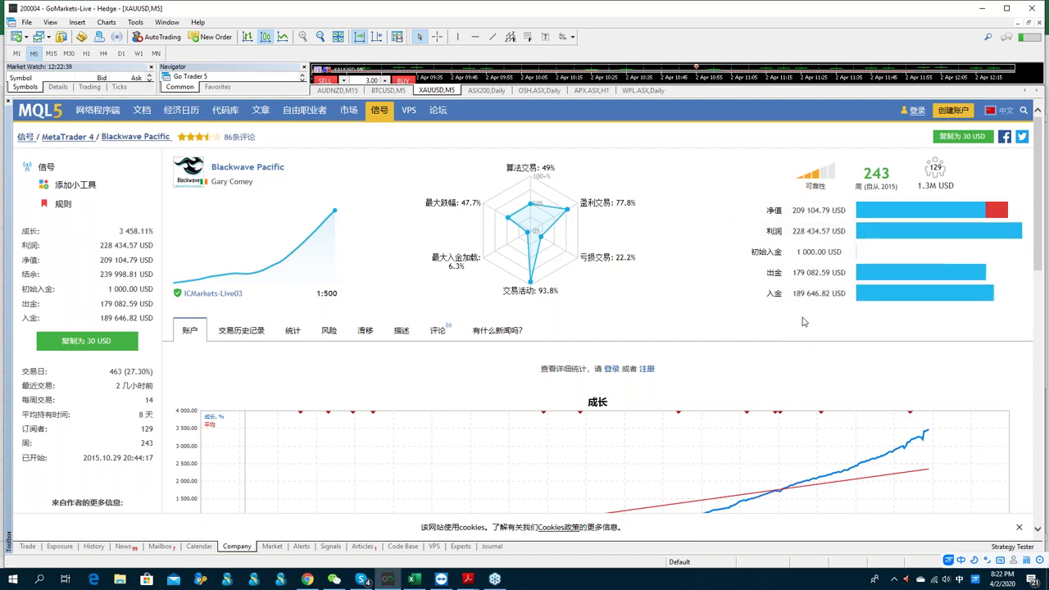
# Step: Check the Blackwave Pacific signal's floating profit and examine its monthly growth table from 2015 to 2020
pyautogui.moveTo(811, 277)
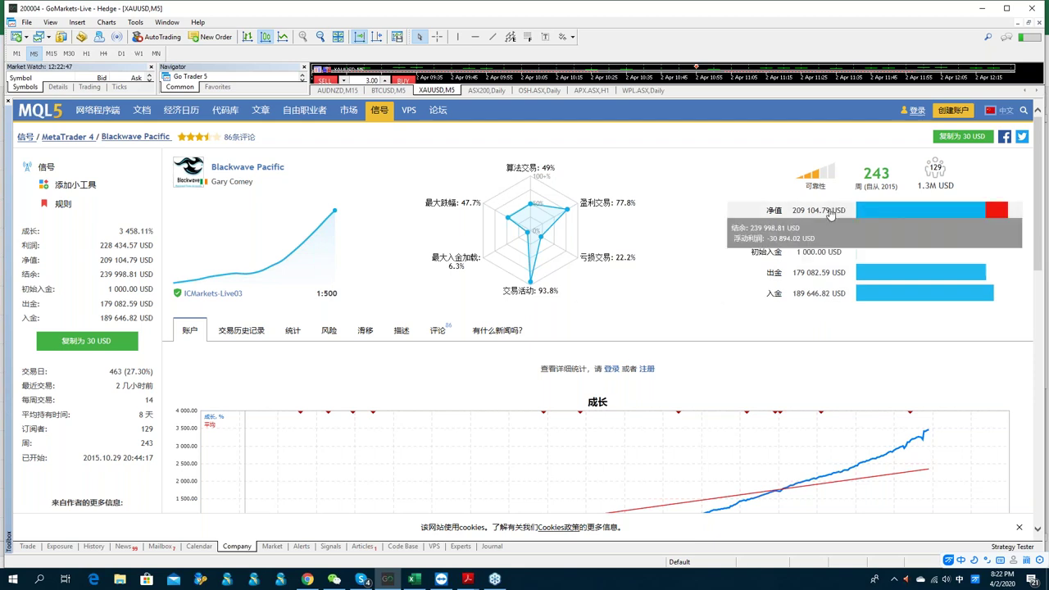
pyautogui.scroll(-5, 777, 325)
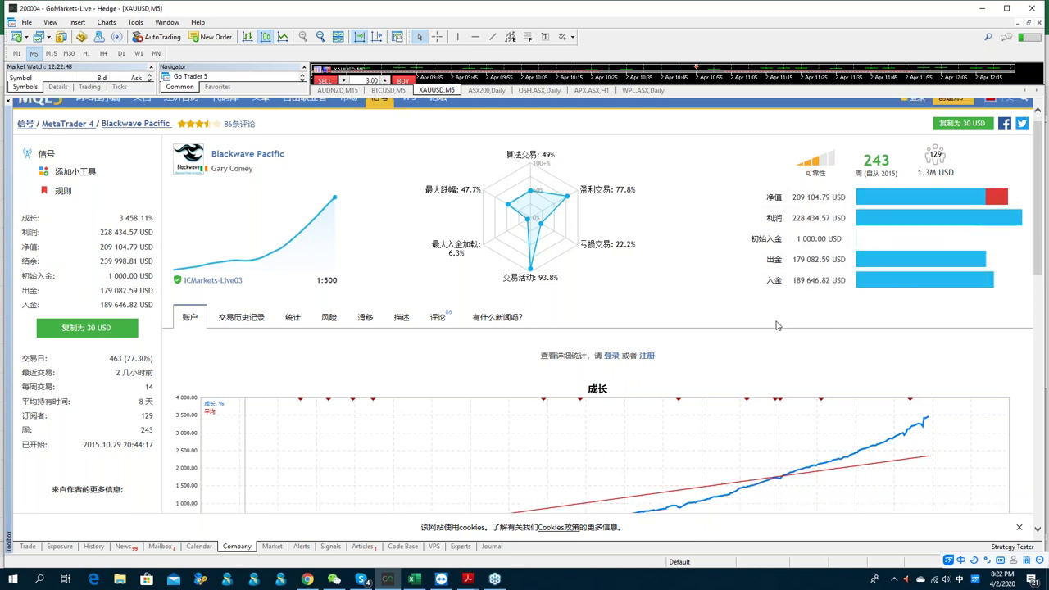
pyautogui.scroll(-1, 538, 340)
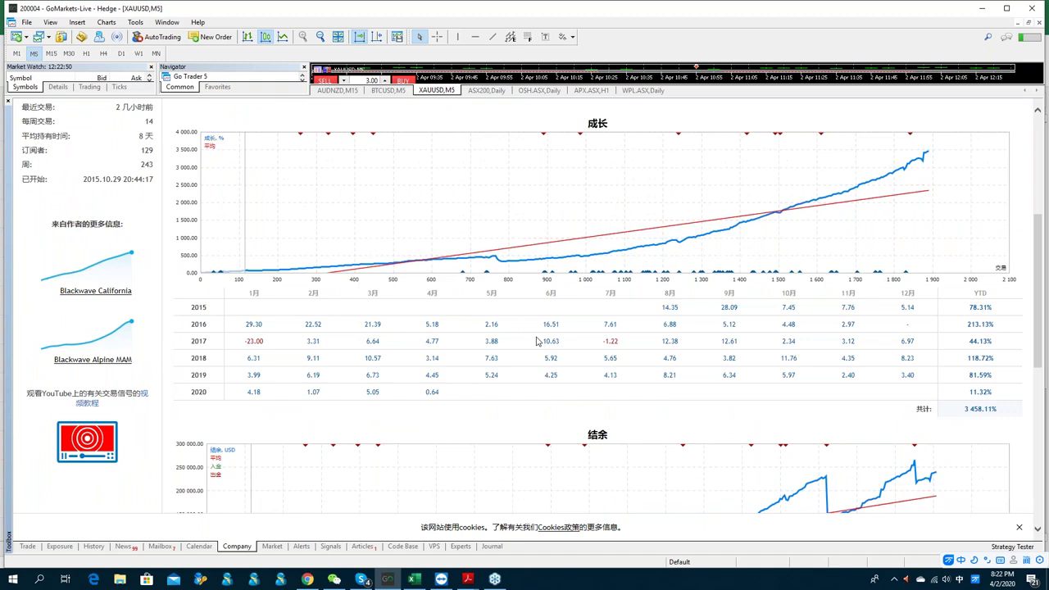
pyautogui.moveTo(181, 251); pyautogui.dragTo(1022, 342)
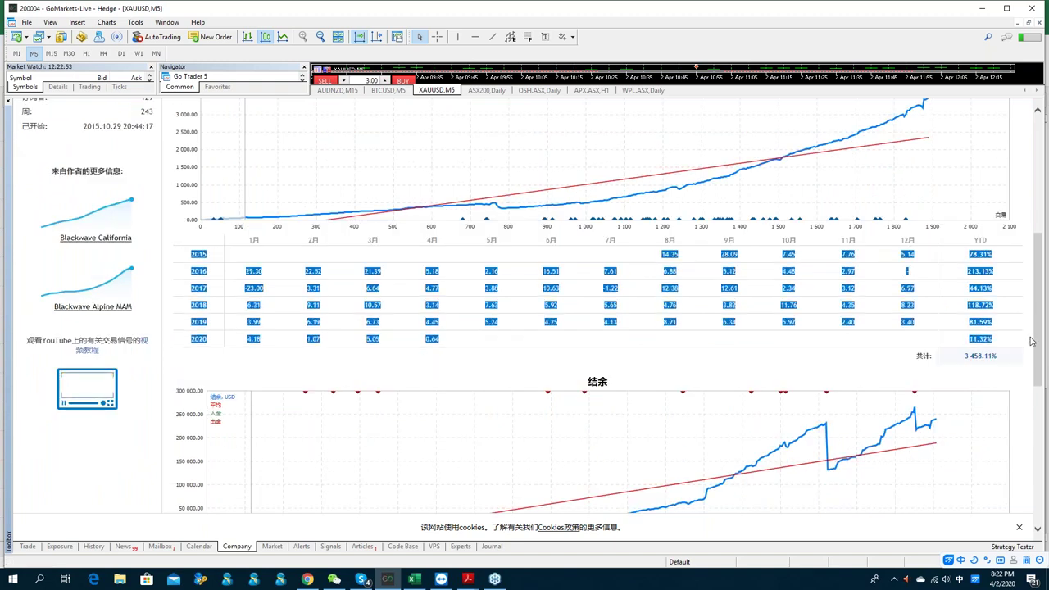
pyautogui.click(298, 336)
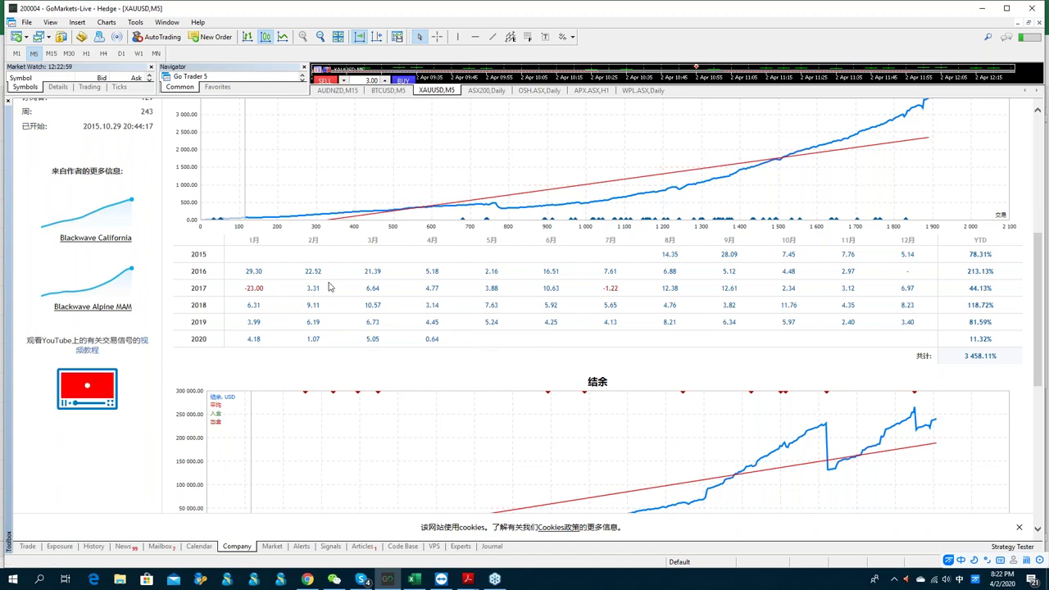
# Step: Examine the signal's monthly returns for January 2017, July 2017 and April 2020 in the growth table
pyautogui.moveTo(281, 292); pyautogui.dragTo(245, 288)
pyautogui.click(277, 303)
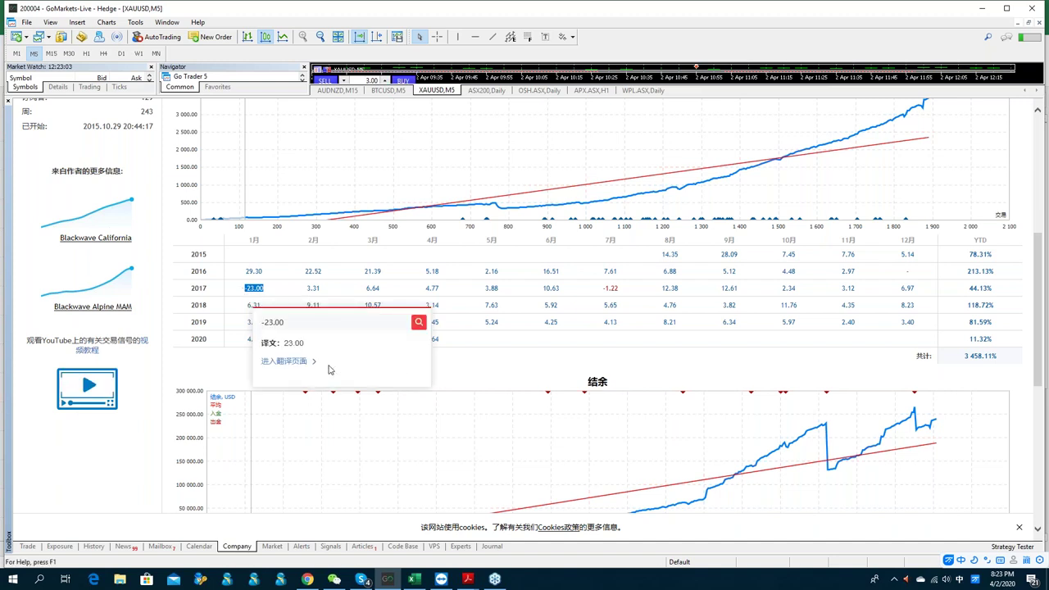
pyautogui.click(482, 375)
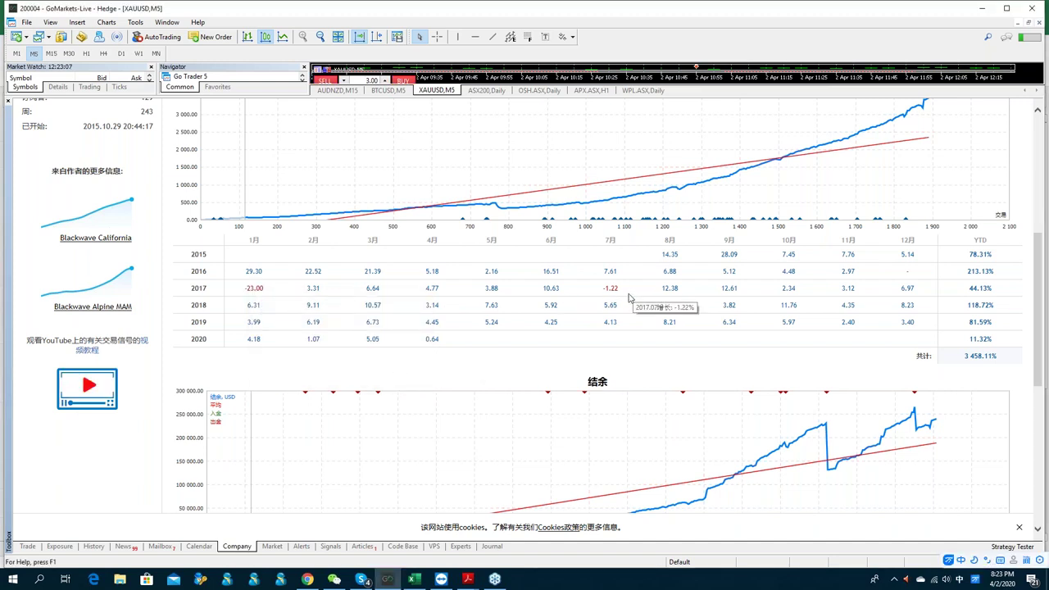
pyautogui.moveTo(602, 293); pyautogui.dragTo(619, 288)
pyautogui.click(495, 365)
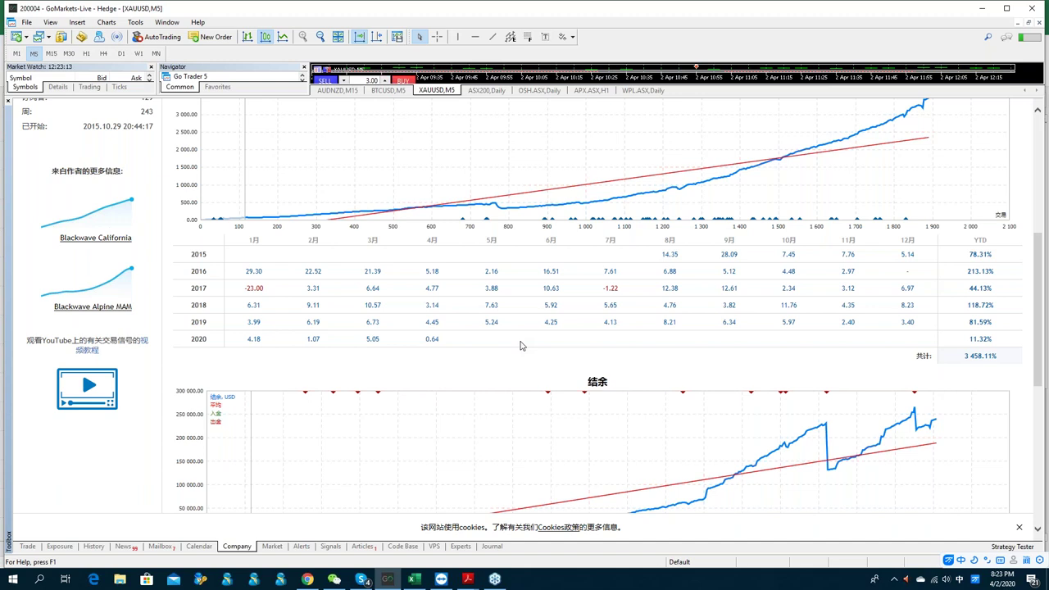
pyautogui.doubleClick(432, 339)
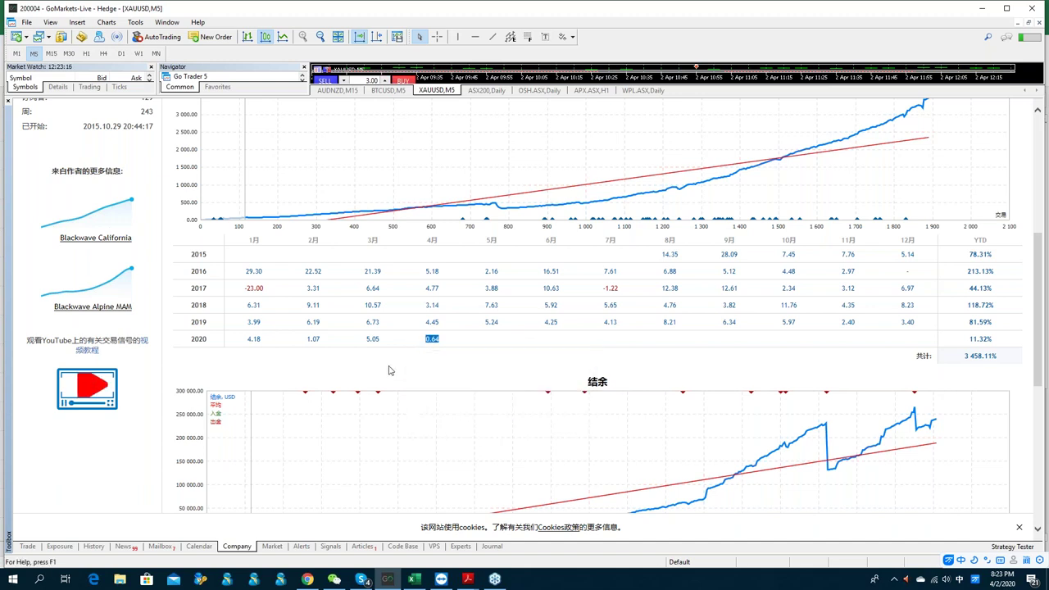
pyautogui.click(391, 369)
# Step: Review the signal's balance and equity charts below the growth table
pyautogui.scroll(-1, 504, 353)
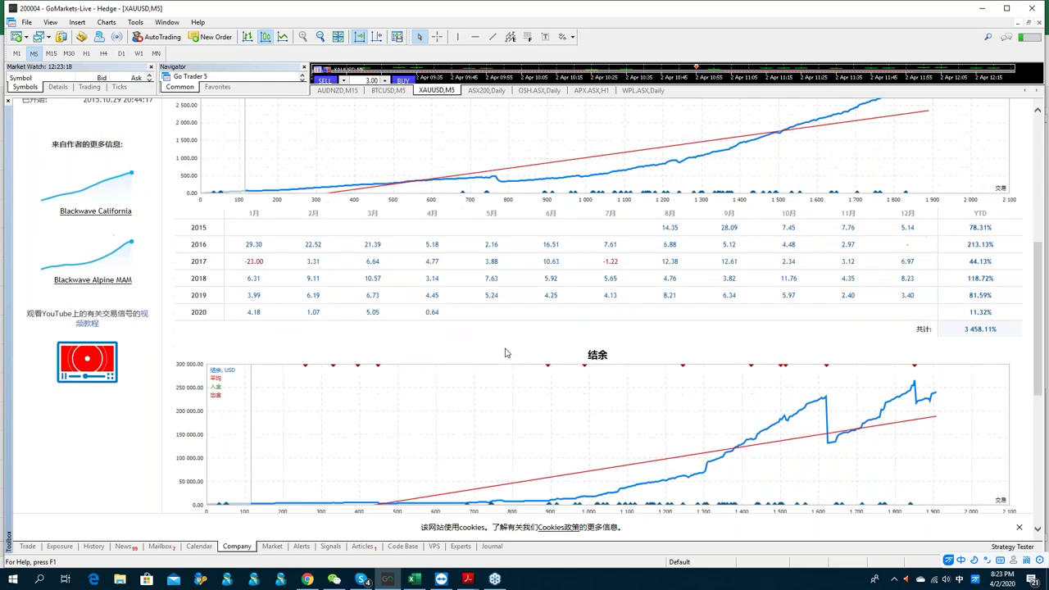
pyautogui.scroll(-2, 504, 353)
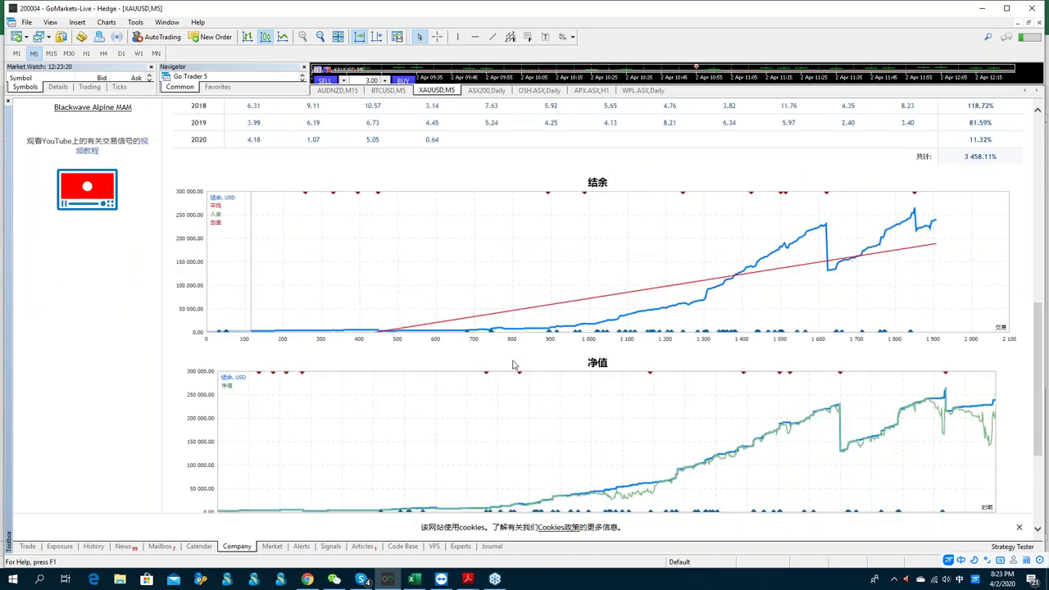
pyautogui.scroll(-2, 513, 365)
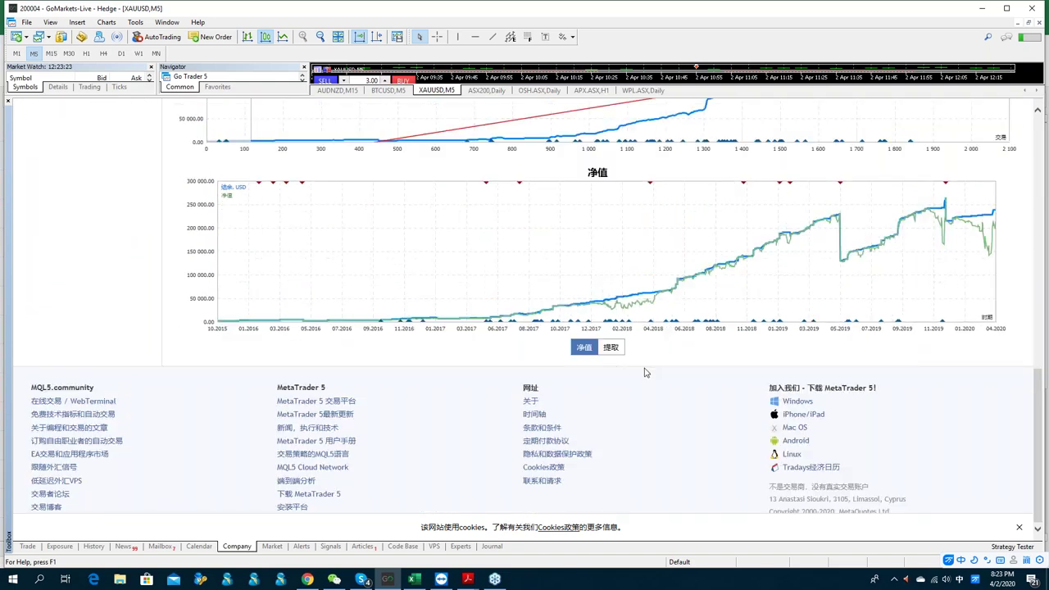
pyautogui.scroll(10, 648, 372)
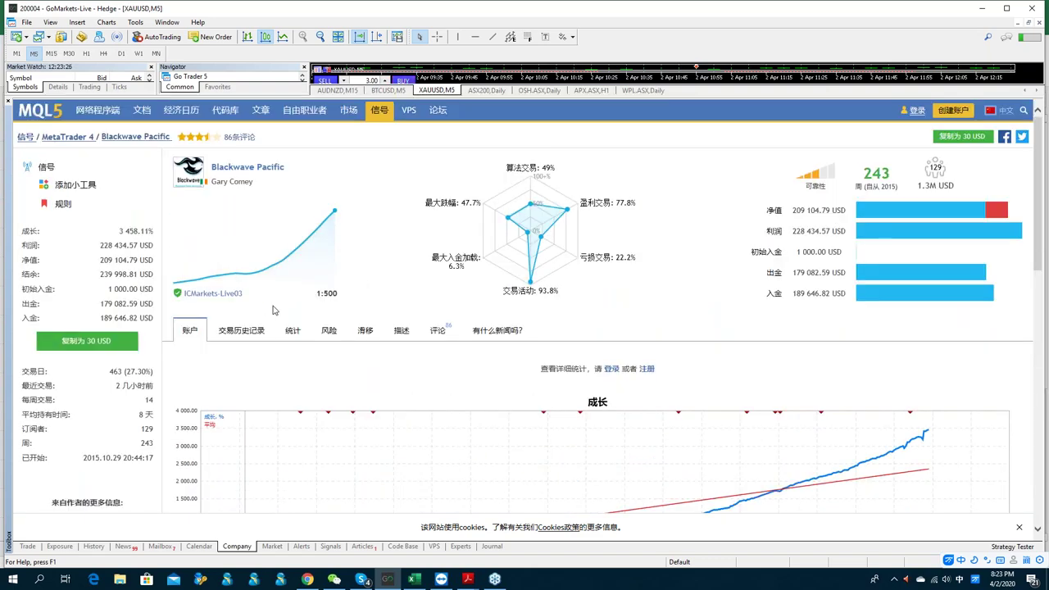
# Step: Open the Blackwave Pacific signal's user reviews and read the most recent comments, including the one on risky CHF and JPY trades
pyautogui.scroll(-2, 276, 309)
pyautogui.scroll(2, 232, 238)
pyautogui.click(245, 138)
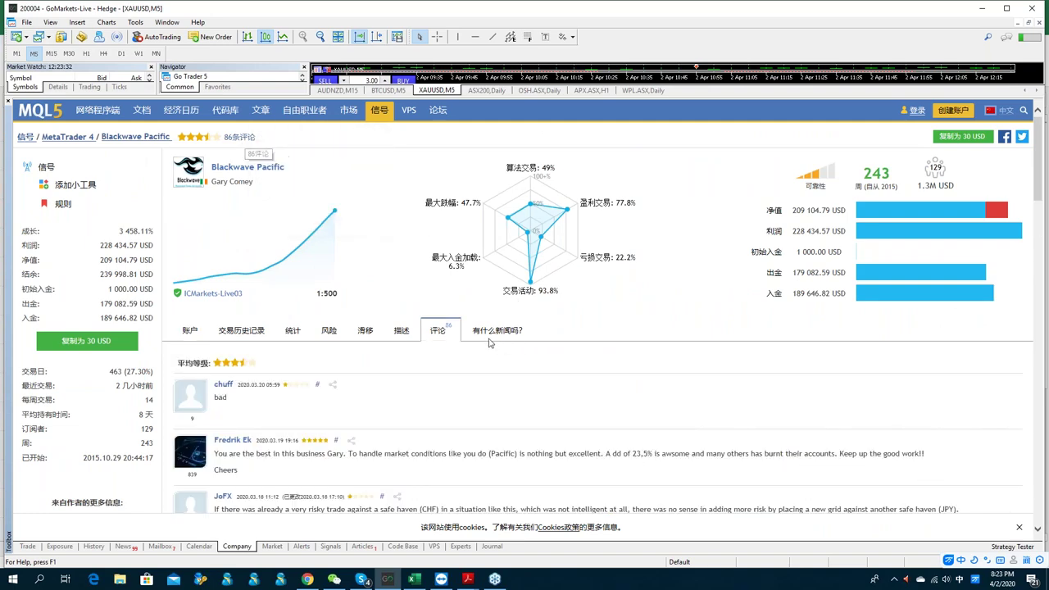
pyautogui.scroll(-3, 489, 375)
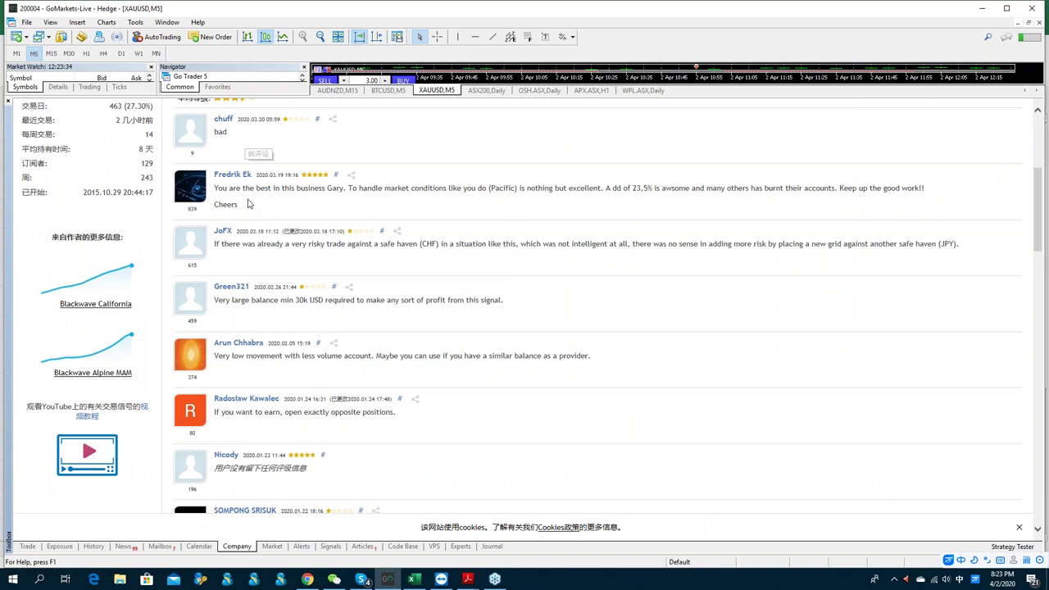
pyautogui.scroll(2, 248, 204)
pyautogui.scroll(-1, 235, 293)
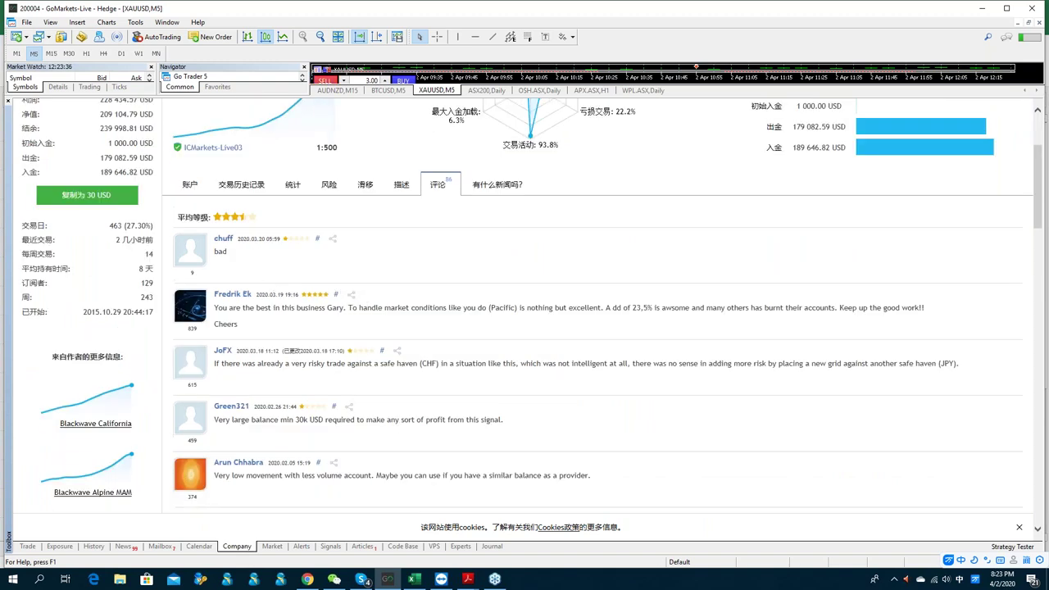
pyautogui.moveTo(214, 367); pyautogui.dragTo(502, 369)
pyautogui.click(436, 378)
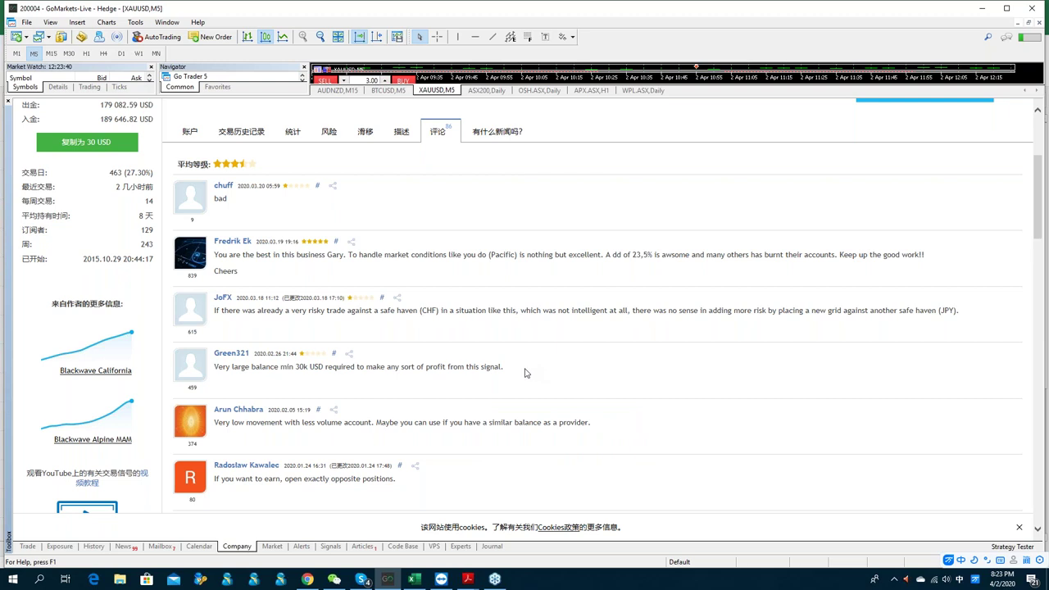
pyautogui.scroll(3, 524, 365)
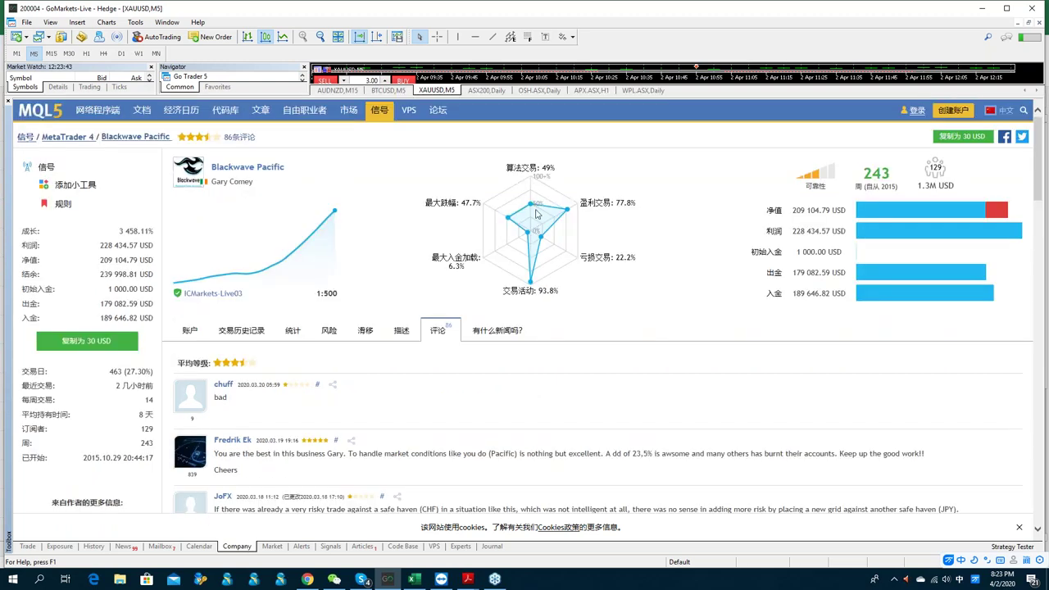